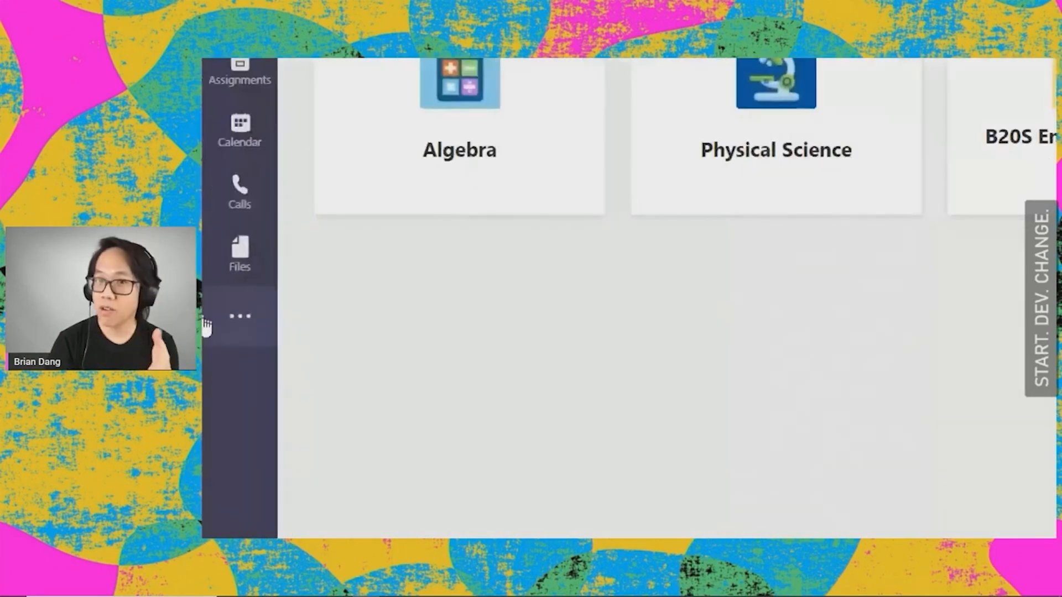
# Step: Find the Power BI app by searching for "power" and add it to Microsoft Teams
pyautogui.click(234, 323)
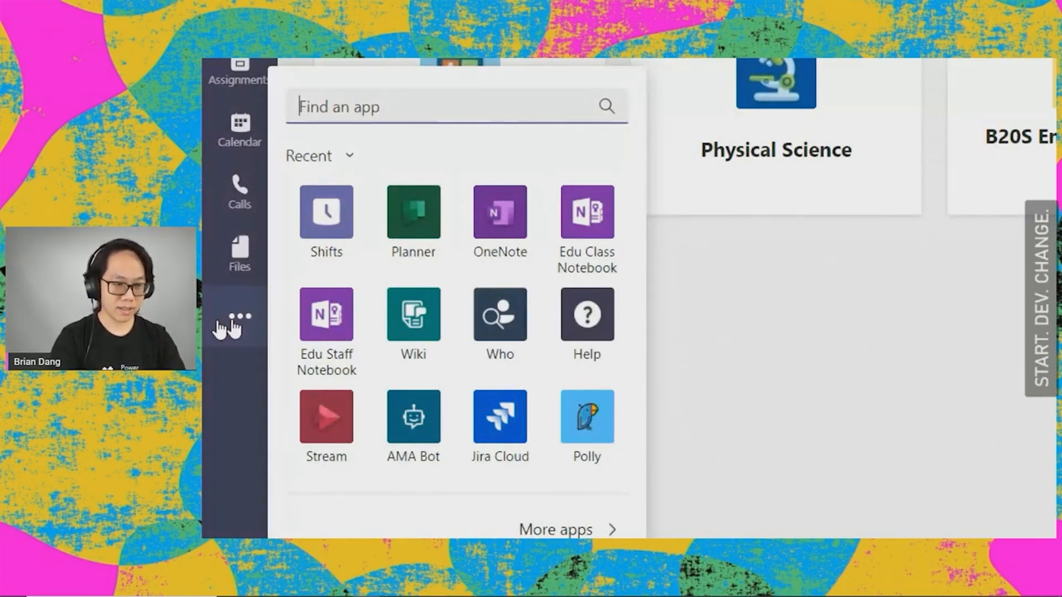
pyautogui.write('power')
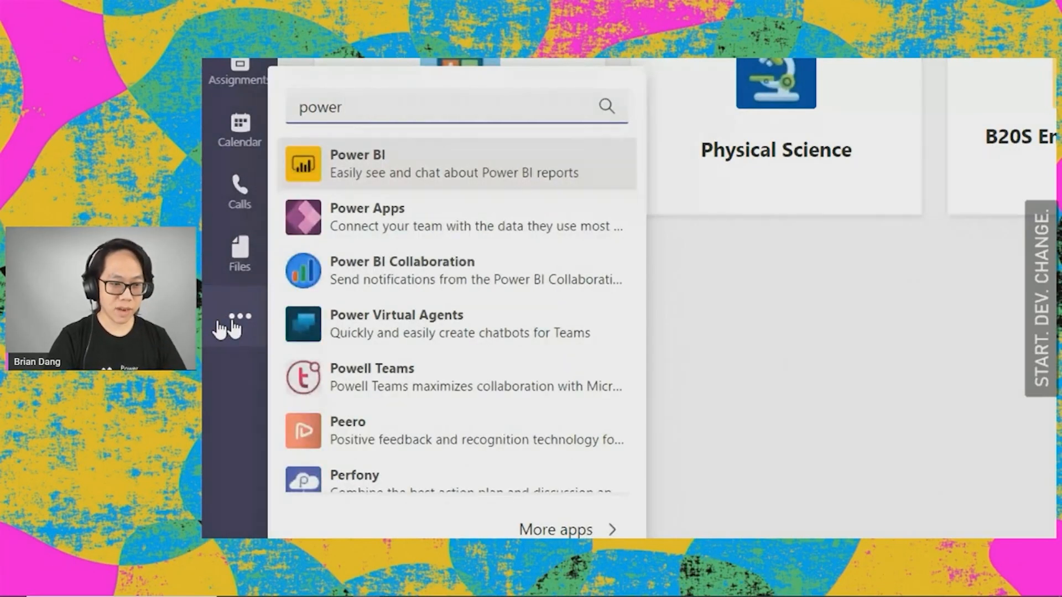
pyautogui.click(349, 173)
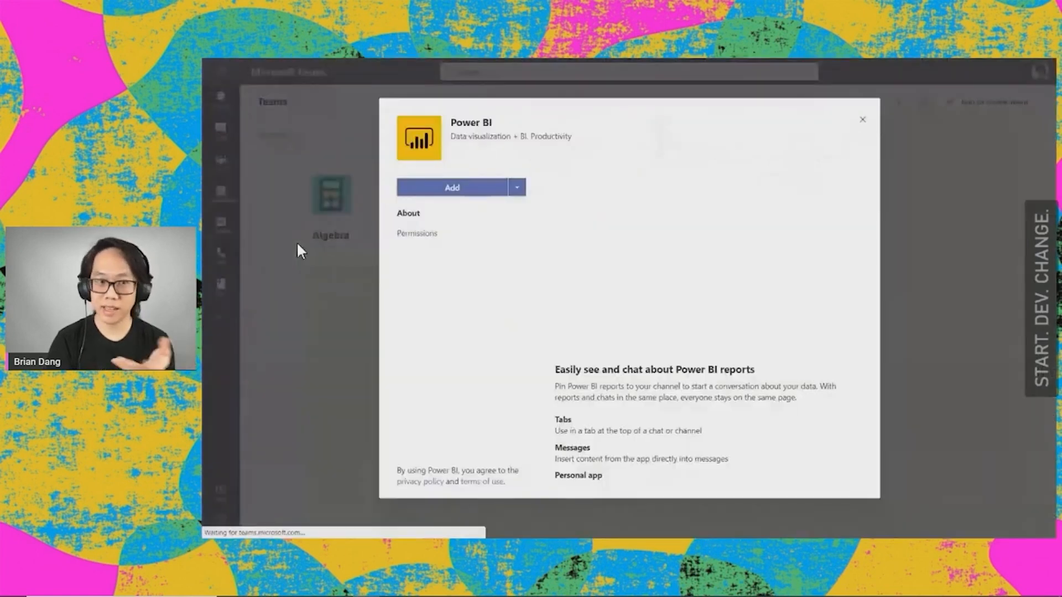
pyautogui.click(438, 191)
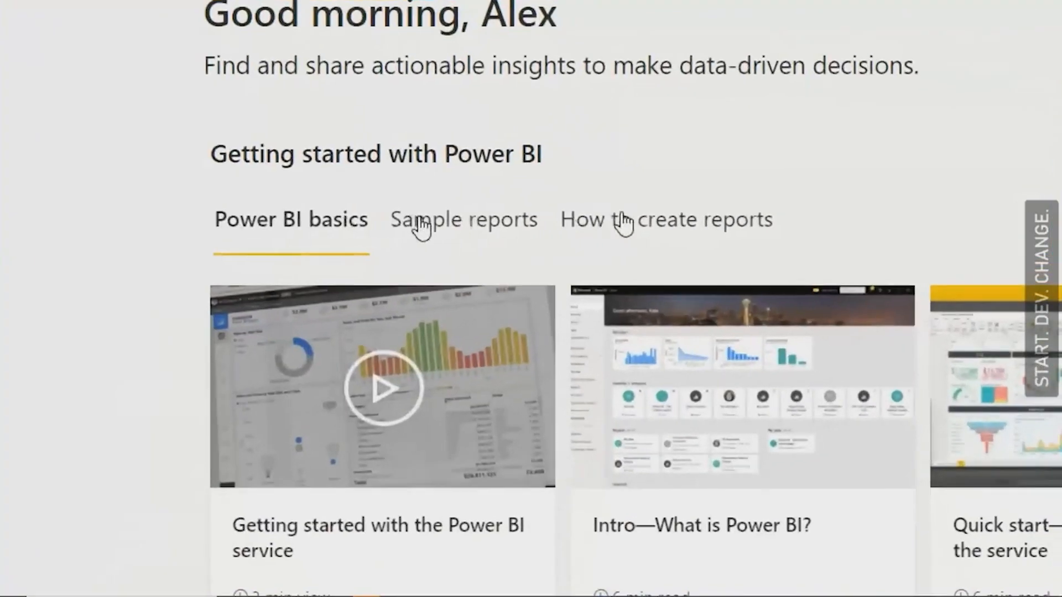
# Step: Start the Power BI Desktop download from the guides on creating reports and switch to its Microsoft Store page
pyautogui.click(756, 228)
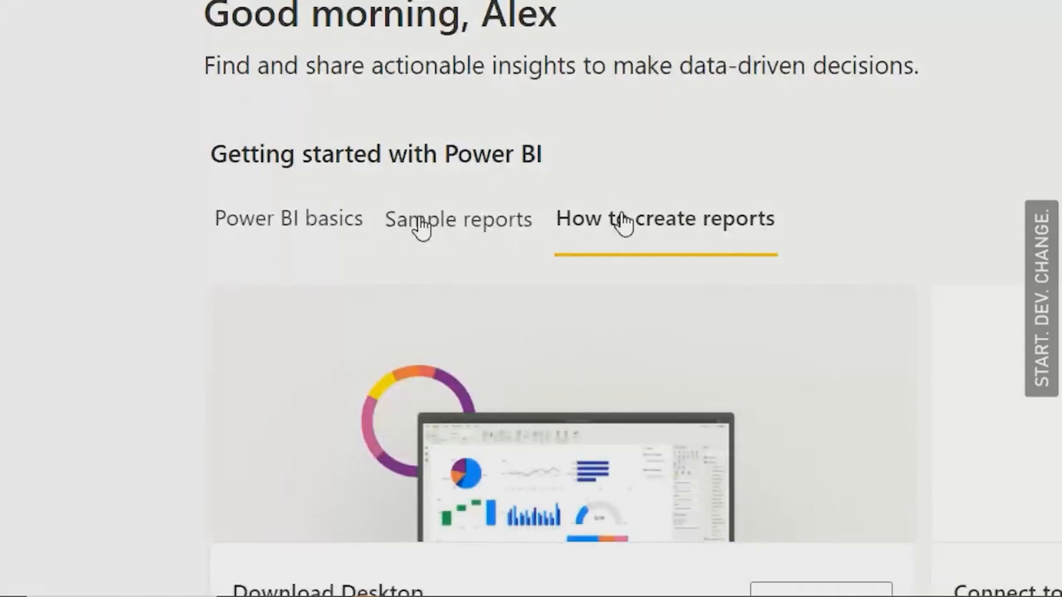
pyautogui.scroll(-1, 699, 480)
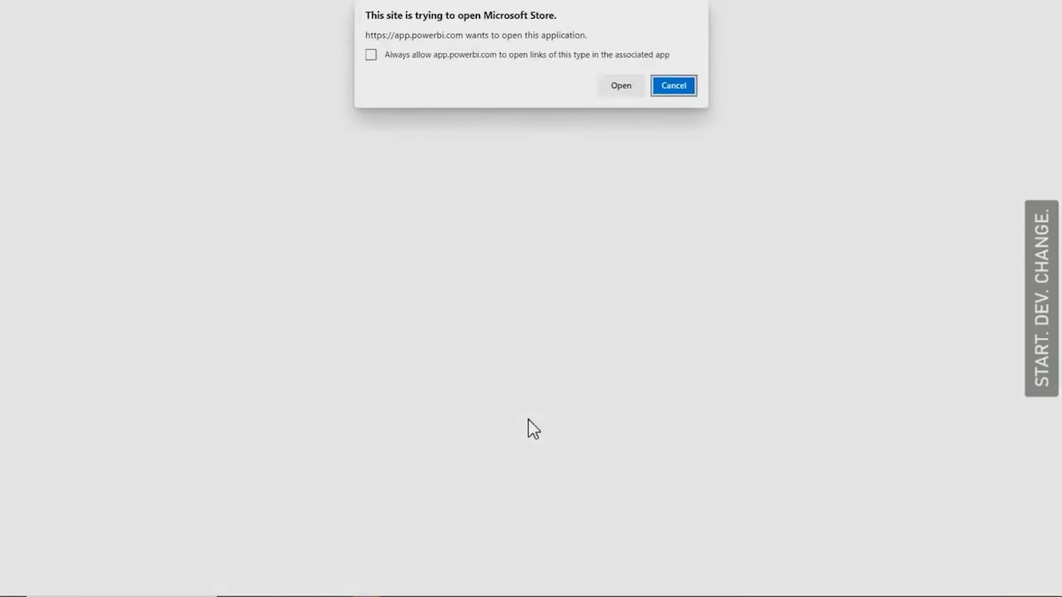
pyautogui.hotkey('alt', 'Tab')
pyautogui.hotkey('alt', 'Tab')
pyautogui.hotkey('alt', 'Tab')
pyautogui.hotkey('alt', 'Tab')
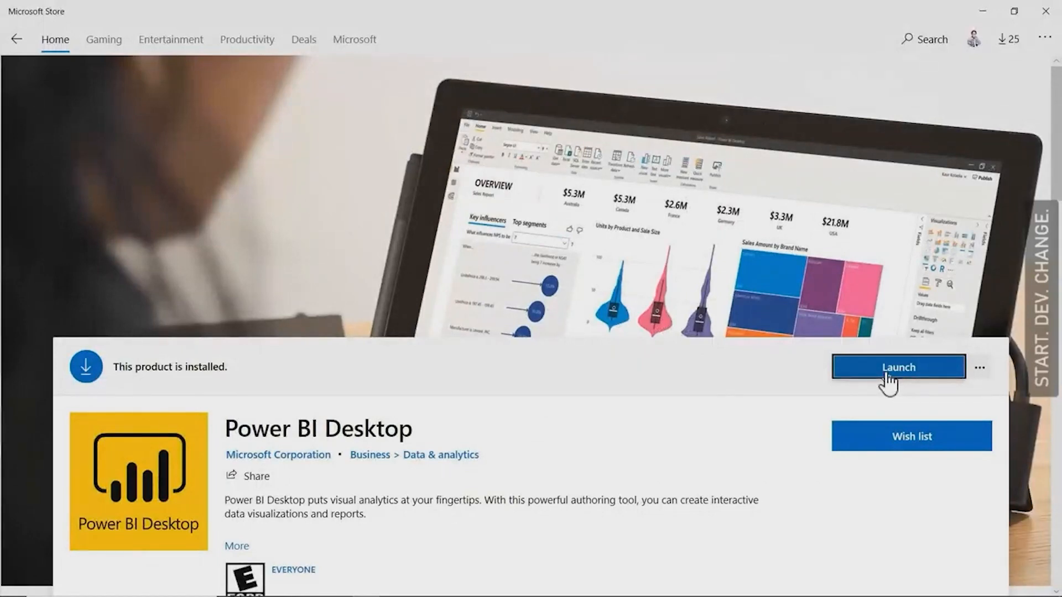
# Step: Switch to the untitled report in Power BI Desktop
pyautogui.hotkey('alt', 'Tab')
pyautogui.hotkey('alt', 'Tab')
pyautogui.hotkey('alt', 'Tab')
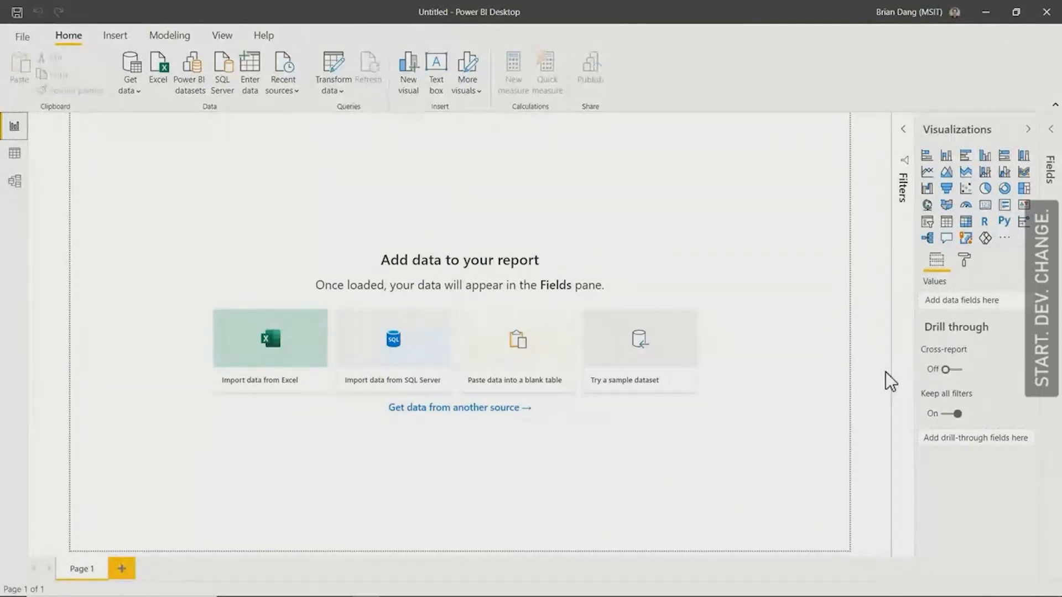
# Step: Switch back to Microsoft Edge and enter the aka.ms/sdc short link ending in powerbi/data to download the Excel dataset
pyautogui.hotkey('alt', 'Tab')
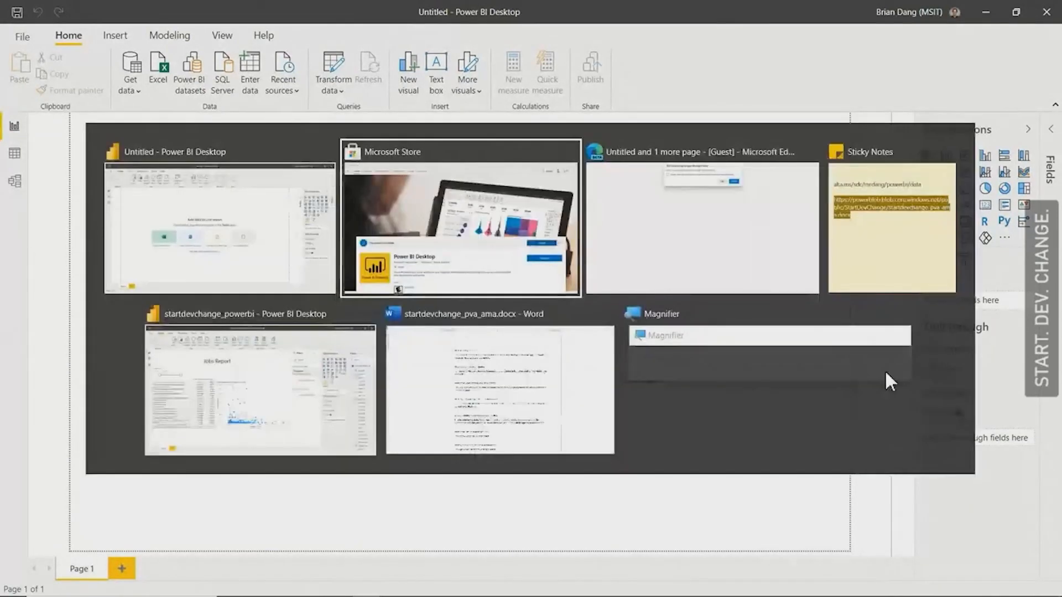
pyautogui.hotkey('alt', 'Tab')
pyautogui.press('Escape')
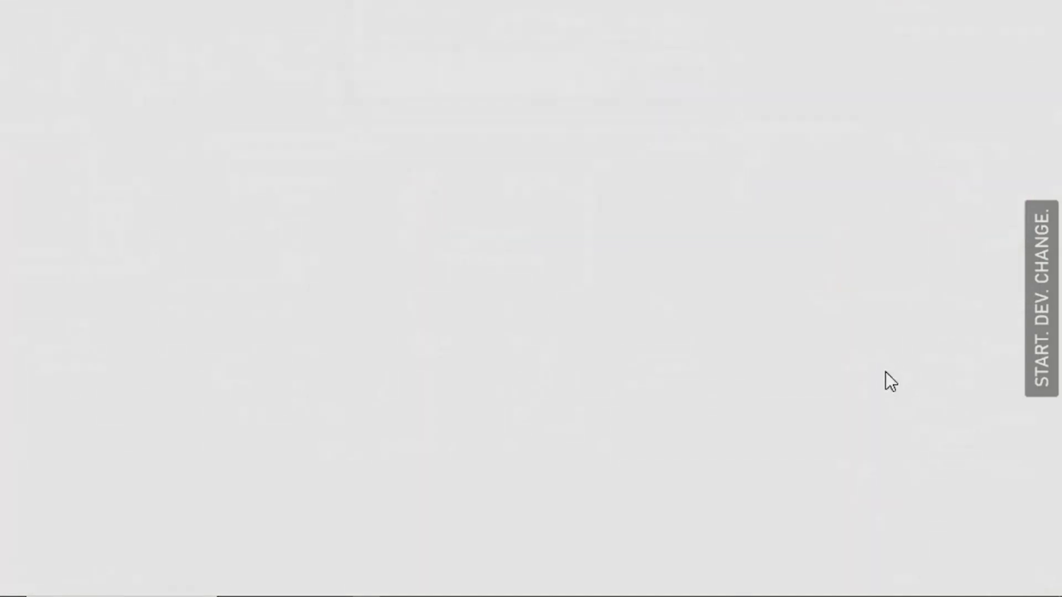
pyautogui.moveTo(502, 1)
pyautogui.click(297, 36)
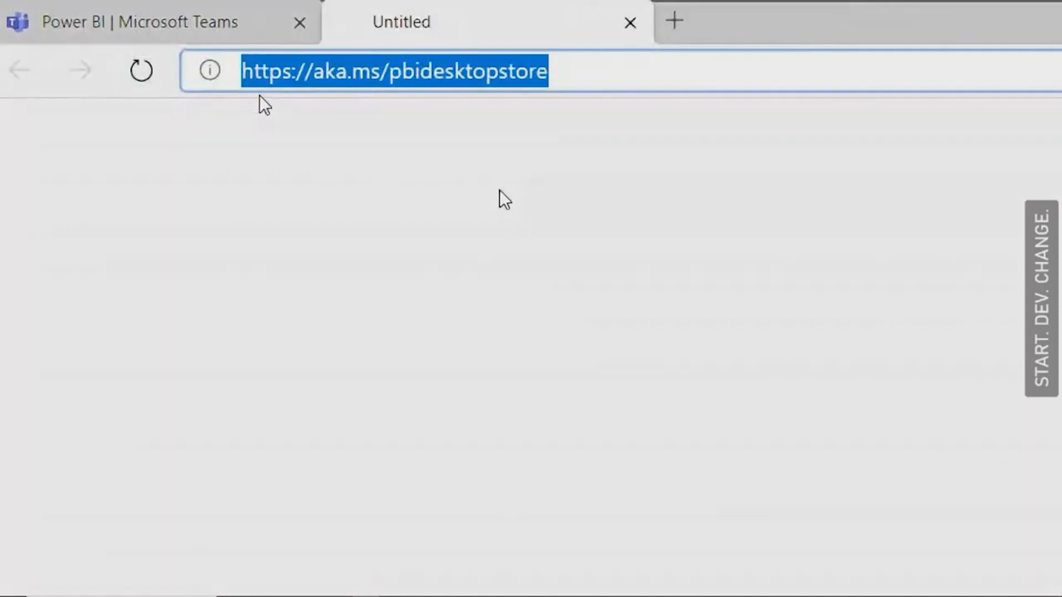
pyautogui.write('aka.m')
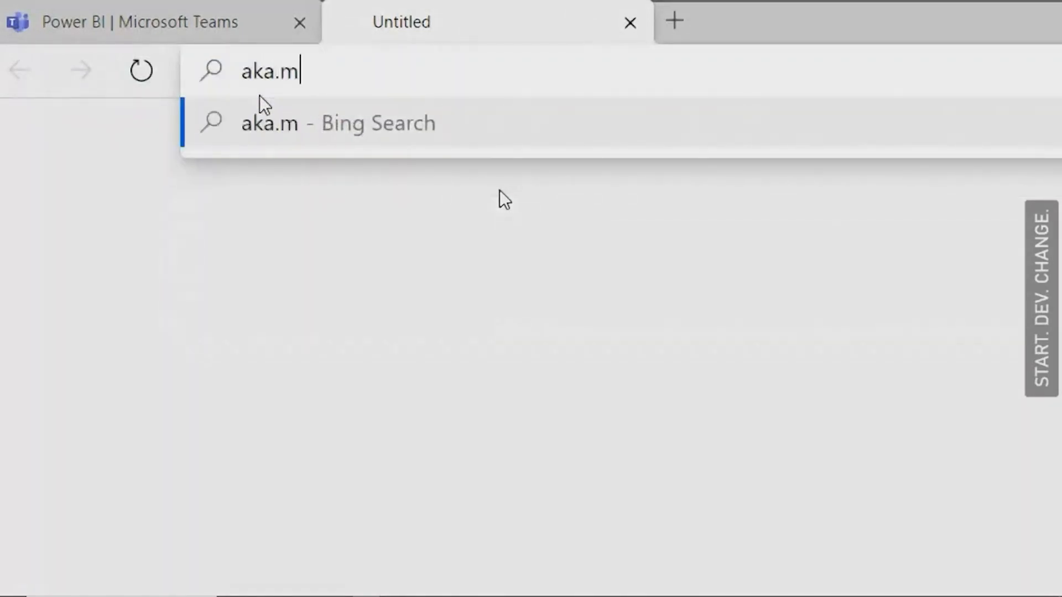
pyautogui.write('s/sdc/')
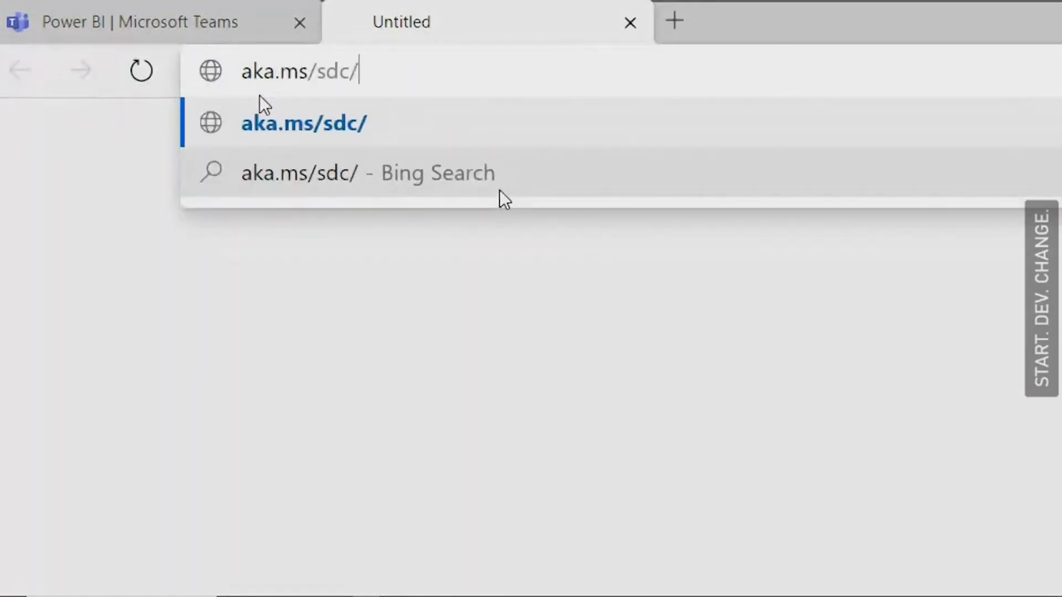
pyautogui.write('mrdang/powerib')
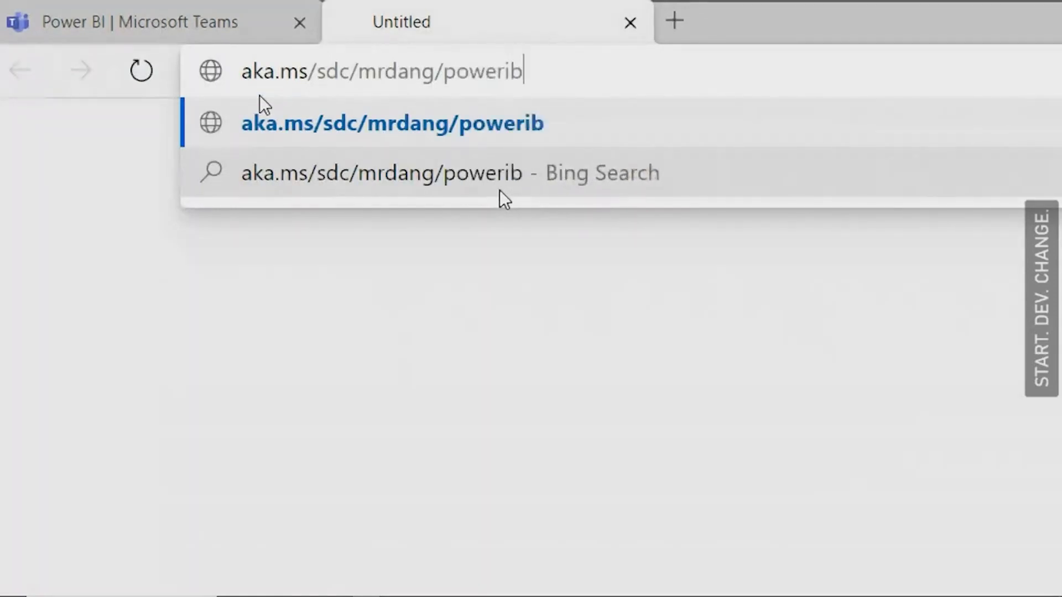
pyautogui.press('BackSpace')
pyautogui.write('bi/data')
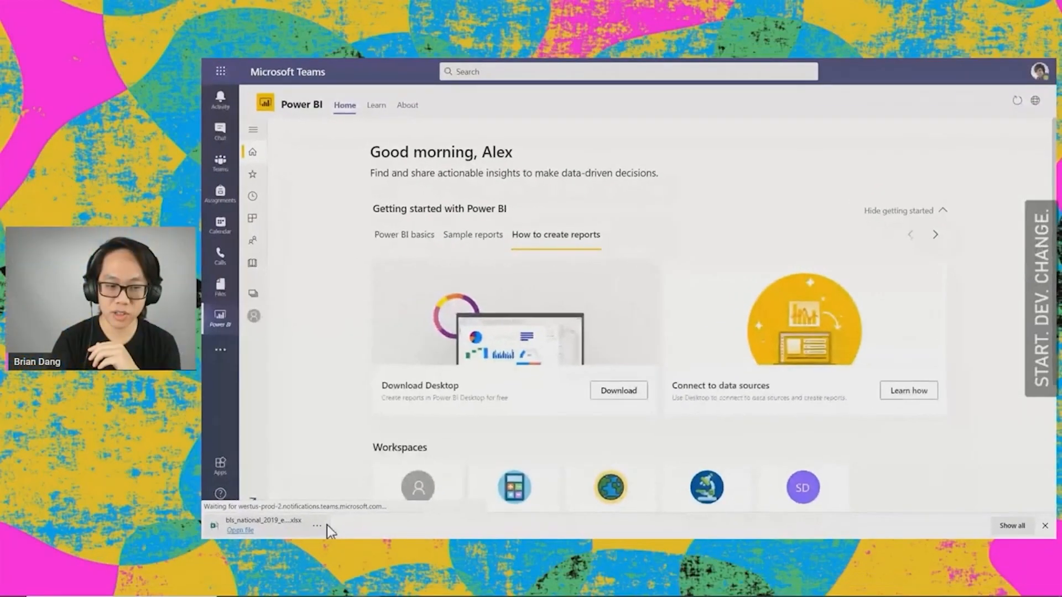
# Step: Switch to Power BI Desktop and import the Excel workbook bls_national_2019_edited.xlsx from the Start Dev Change folder
pyautogui.hotkey('alt', 'Tab')
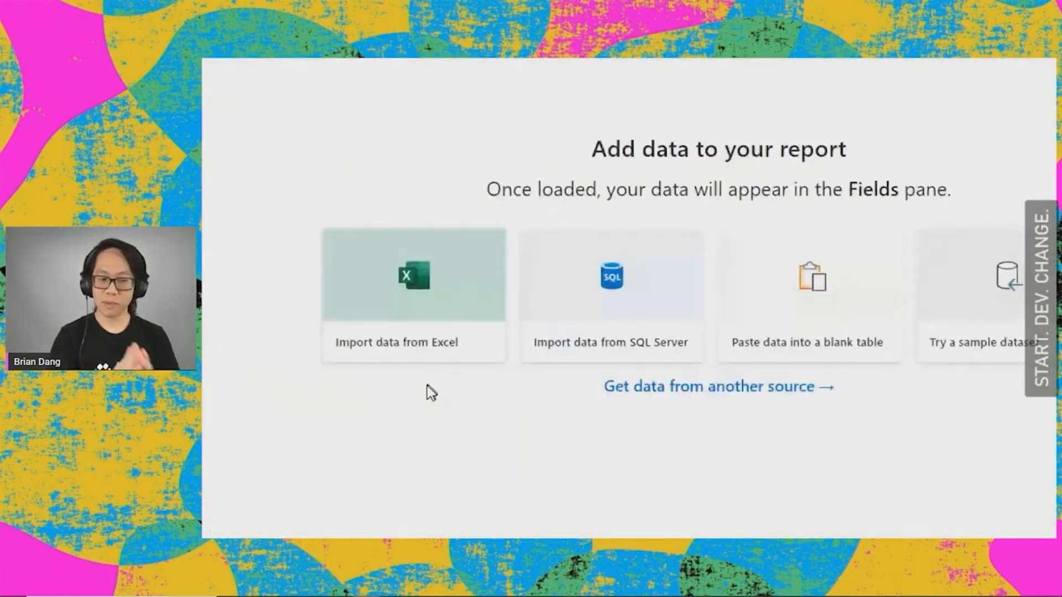
pyautogui.click(427, 354)
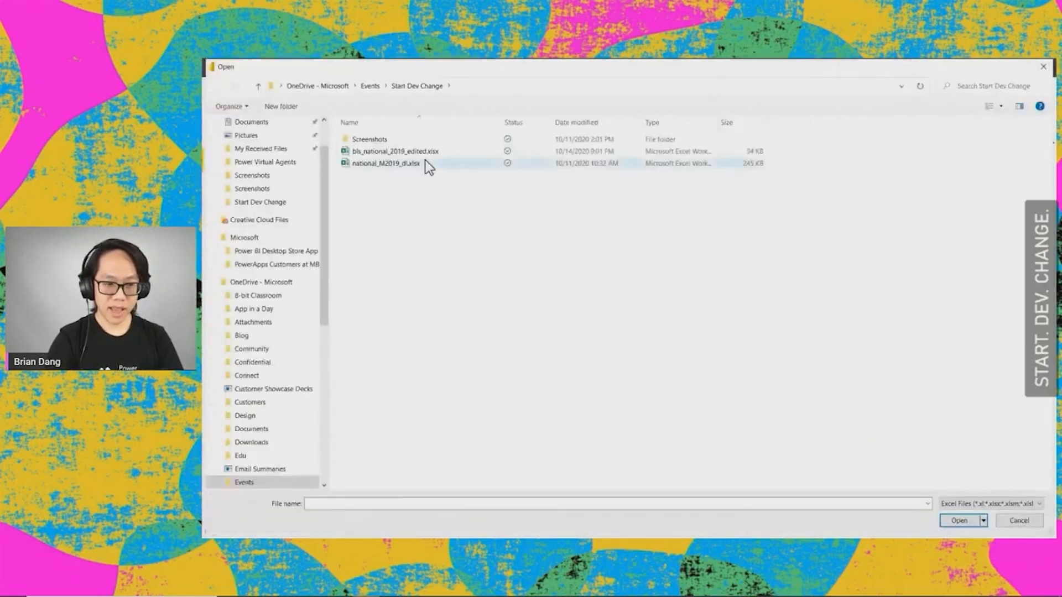
pyautogui.click(425, 155)
pyautogui.doubleClick(423, 152)
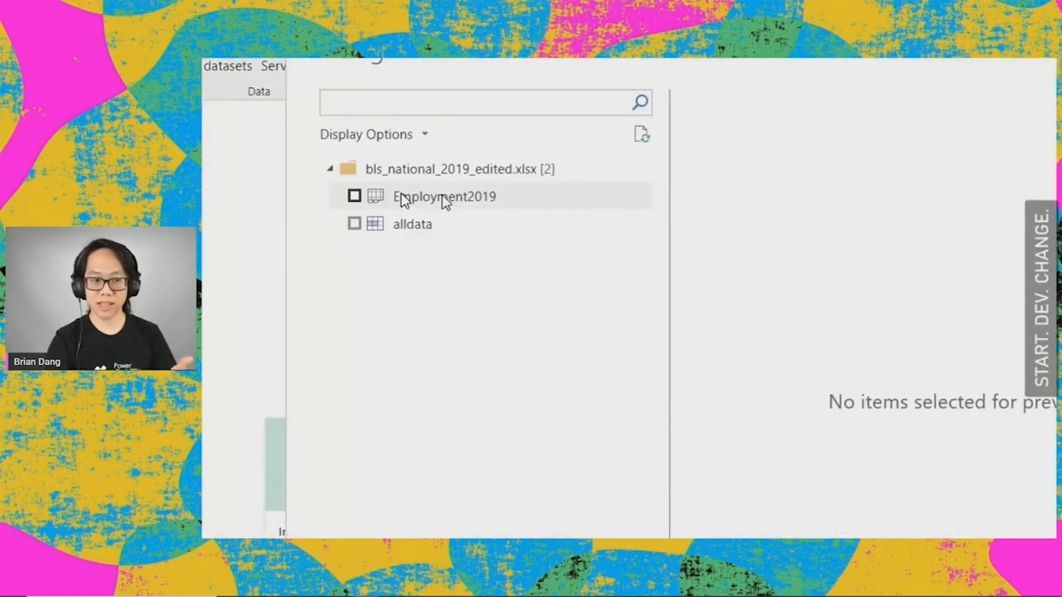
# Step: Select the Employment2019 table, preview its columns and load it into the report
pyautogui.click(354, 196)
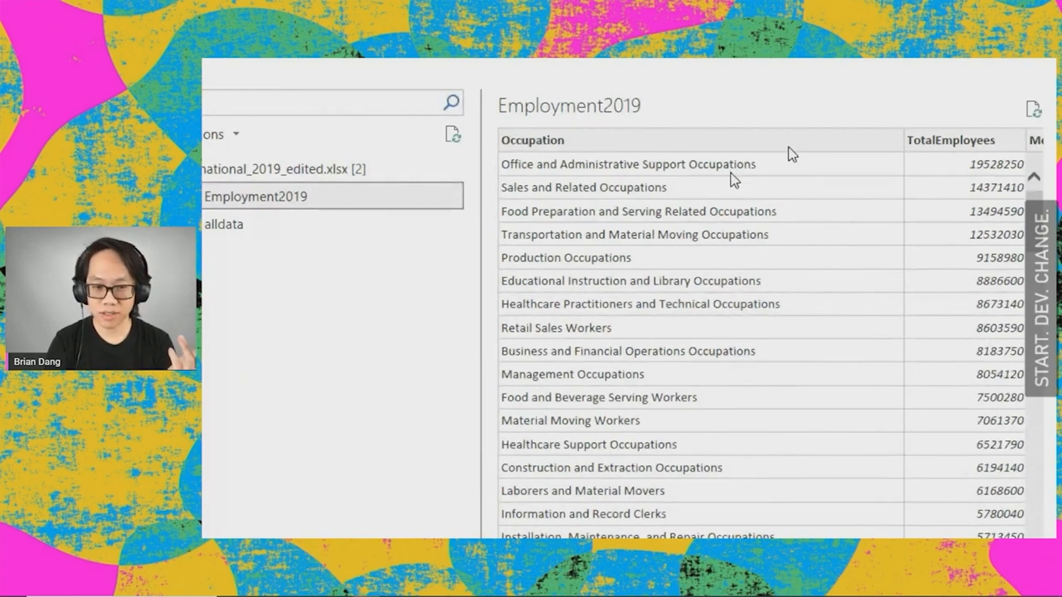
pyautogui.hscroll(3, 748, 190)
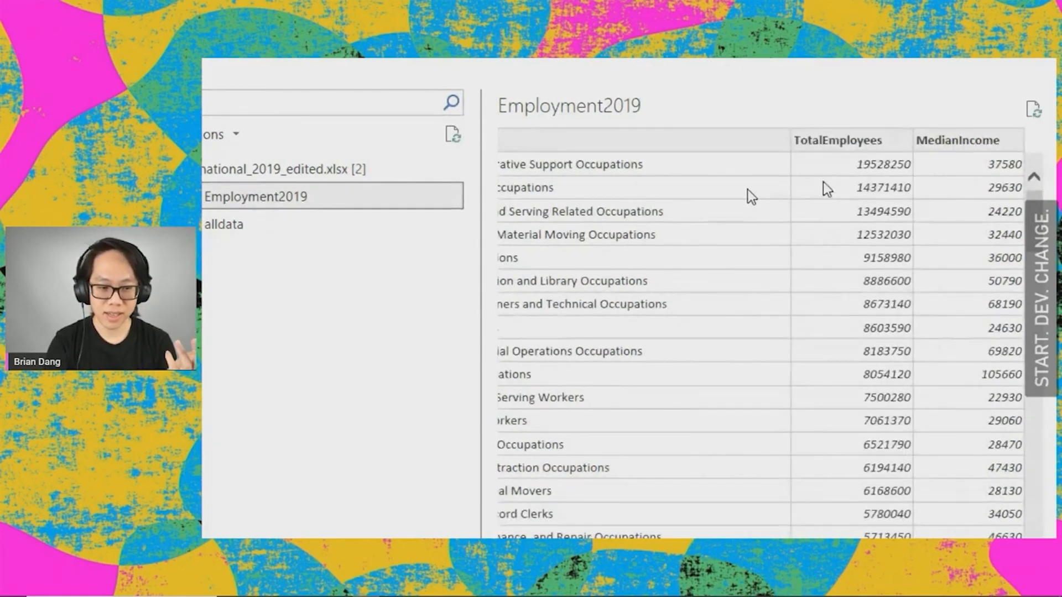
pyautogui.scroll(-3, 729, 462)
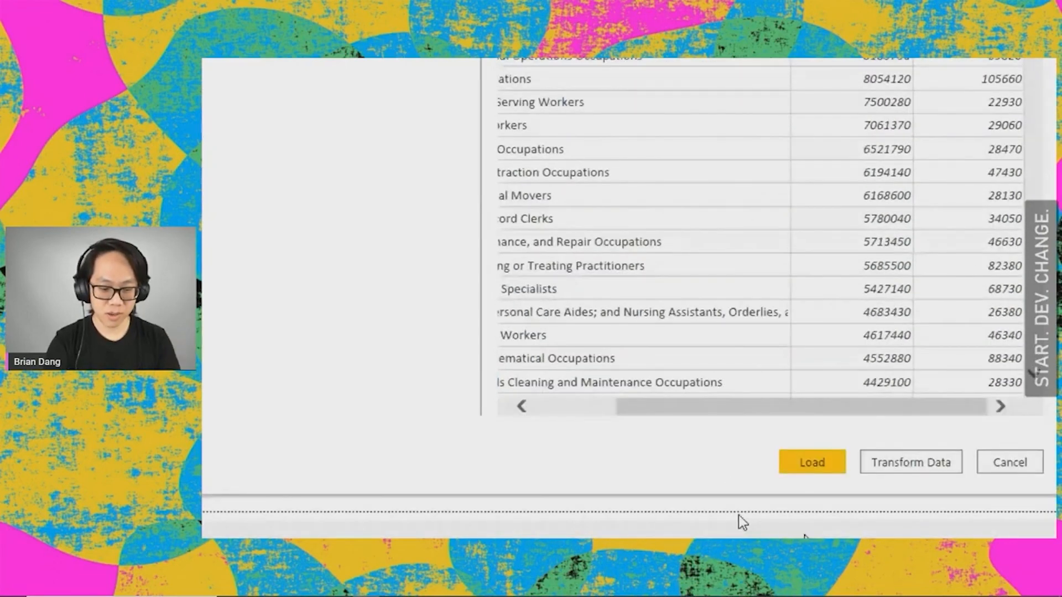
pyautogui.click(822, 460)
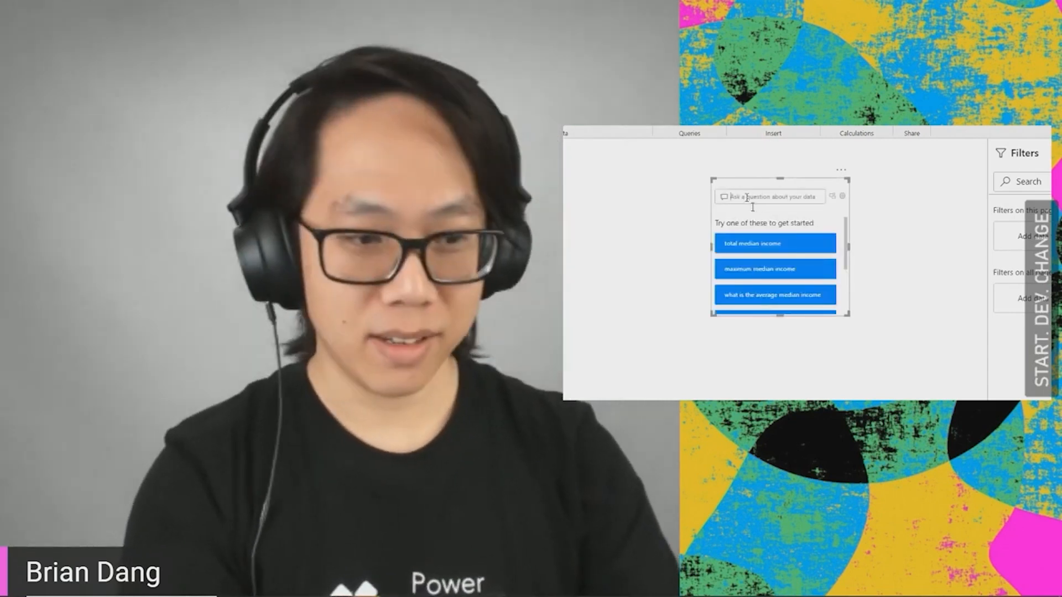
# Step: Ask the Q&A visual to "show a table of occupations, employees, and income"
pyautogui.write('s')
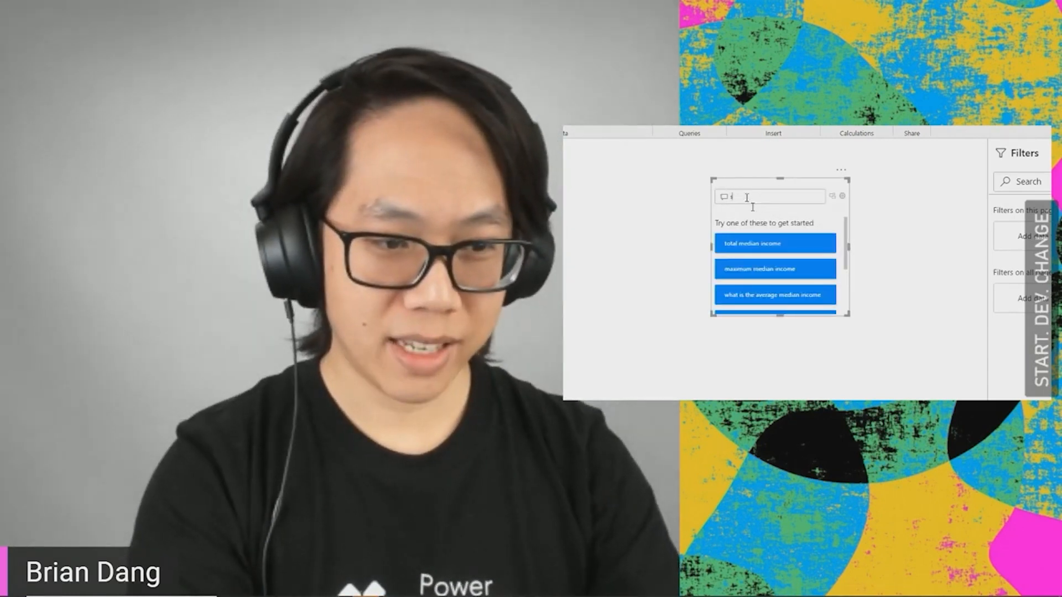
pyautogui.write('how a talb')
pyautogui.press('BackSpace')
pyautogui.press('BackSpace')
pyautogui.write('ble of occupations, ')
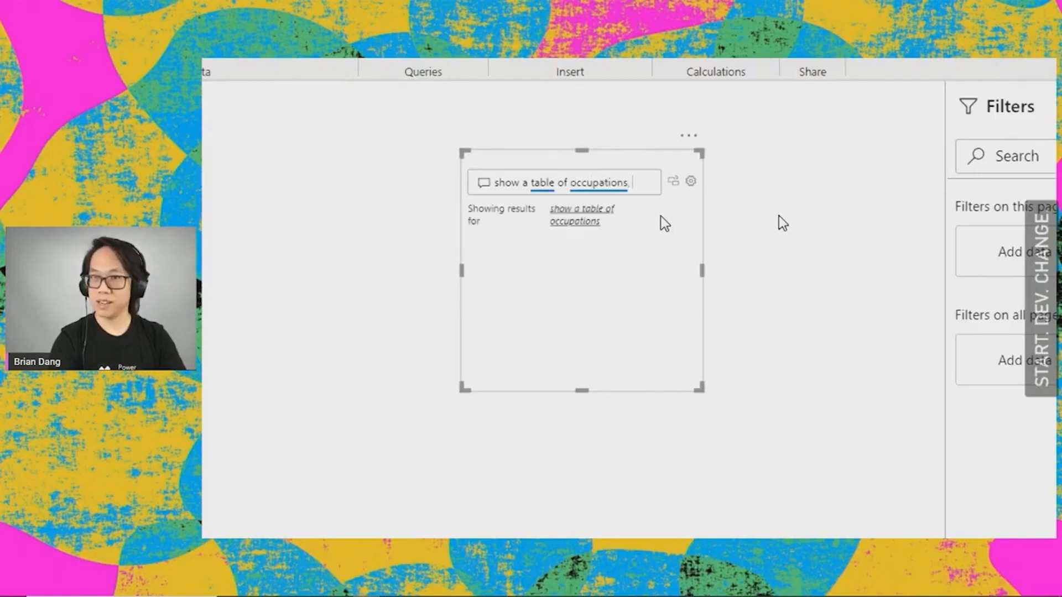
pyautogui.write('employees, ind')
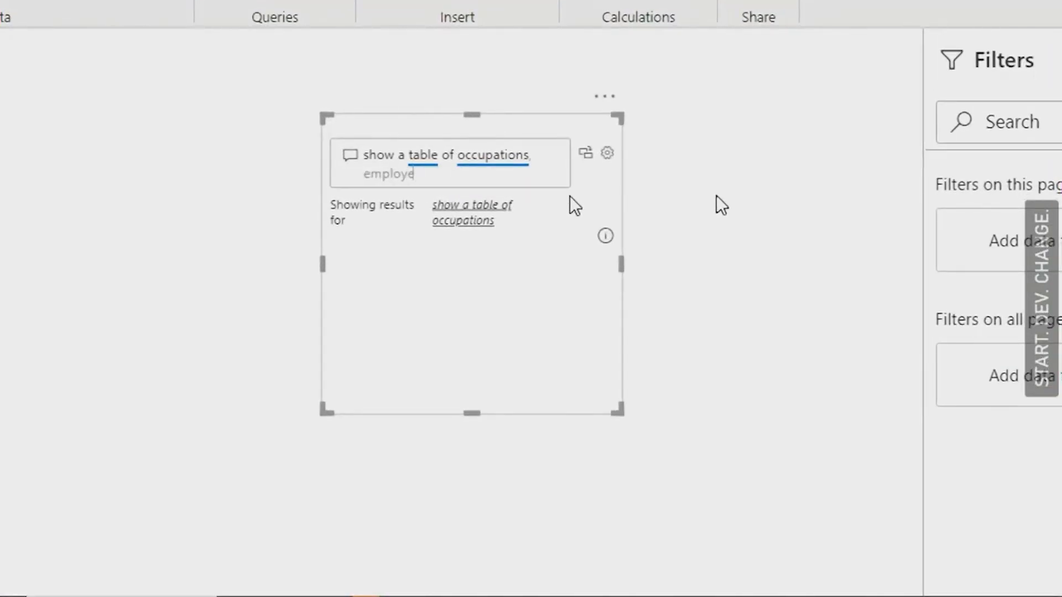
pyautogui.press('BackSpace')
pyautogui.press('BackSpace')
pyautogui.press('BackSpace')
pyautogui.write('and income')
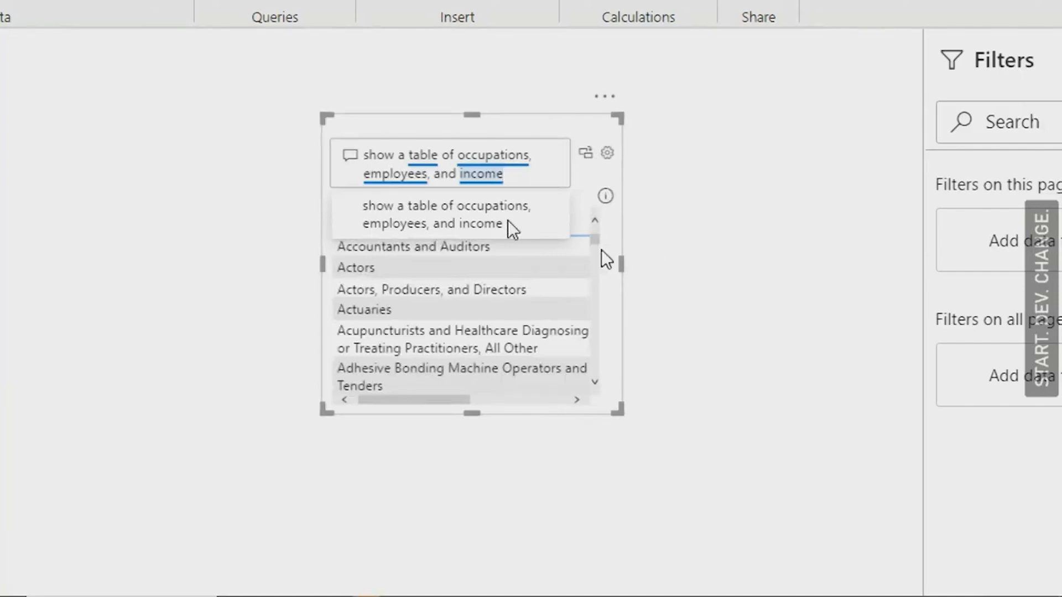
# Step: Enlarge the Q&A visual to fit the table's columns and turn its result into a standard visual
pyautogui.moveTo(624, 259); pyautogui.dragTo(855, 298)
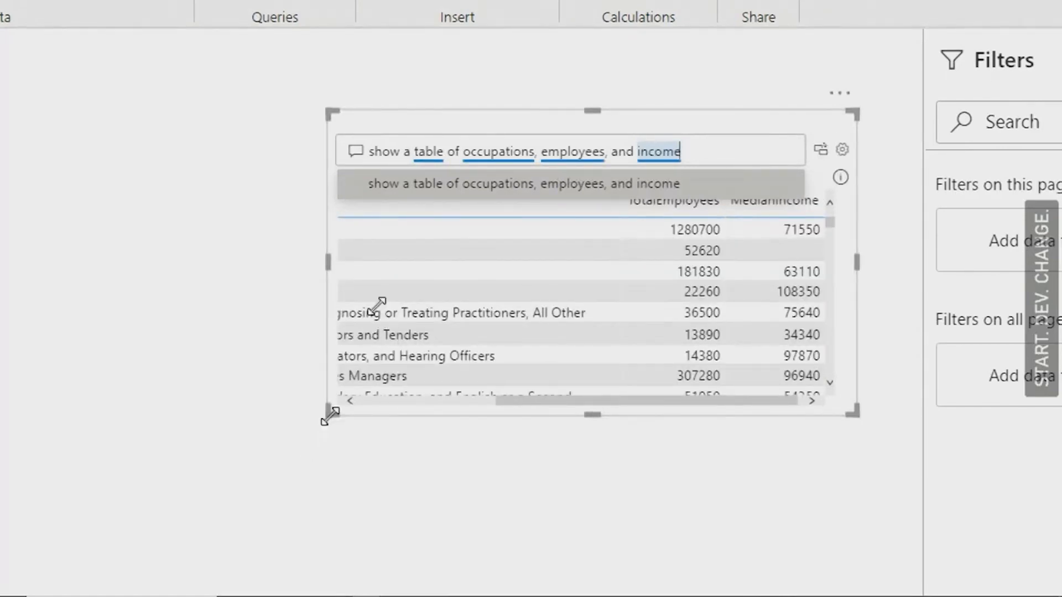
pyautogui.moveTo(330, 416); pyautogui.dragTo(91, 526)
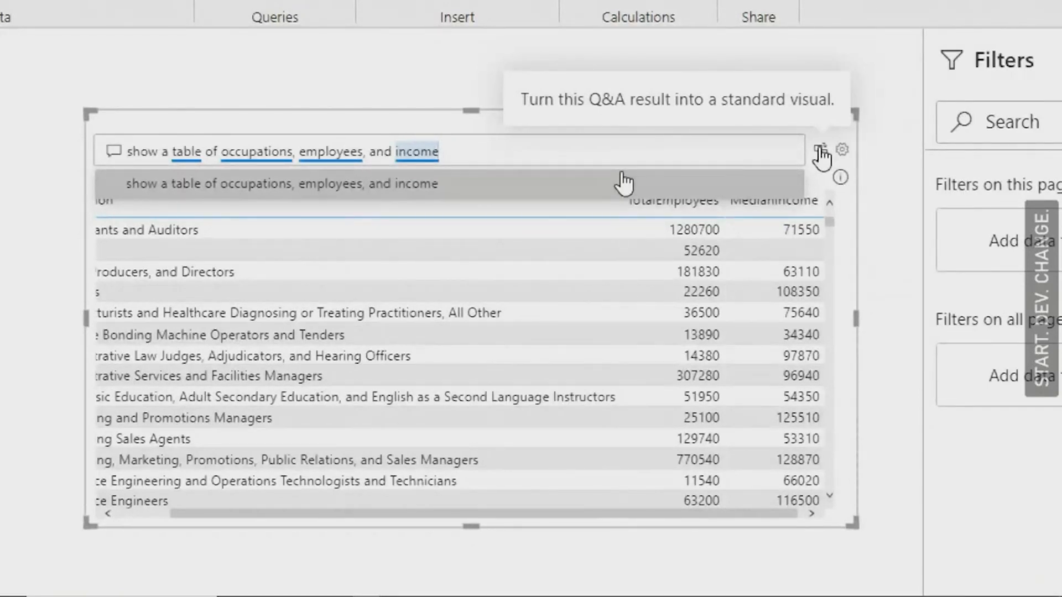
pyautogui.click(821, 151)
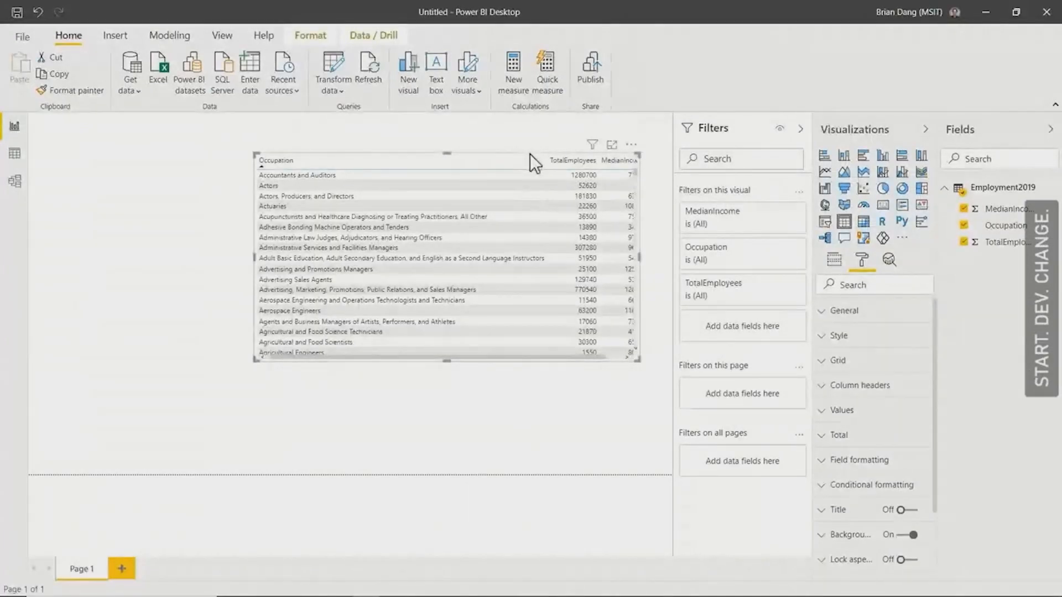
# Step: Move the table to the lower-left corner of the report page and add a compact MedianIncome slicer above it
pyautogui.moveTo(530, 154); pyautogui.dragTo(311, 266)
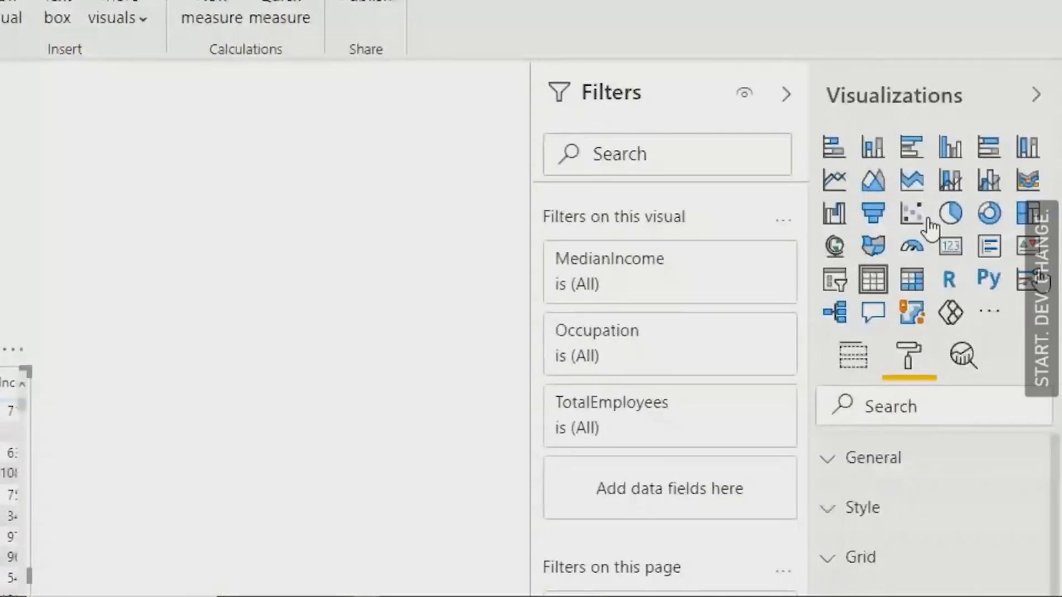
pyautogui.click(833, 279)
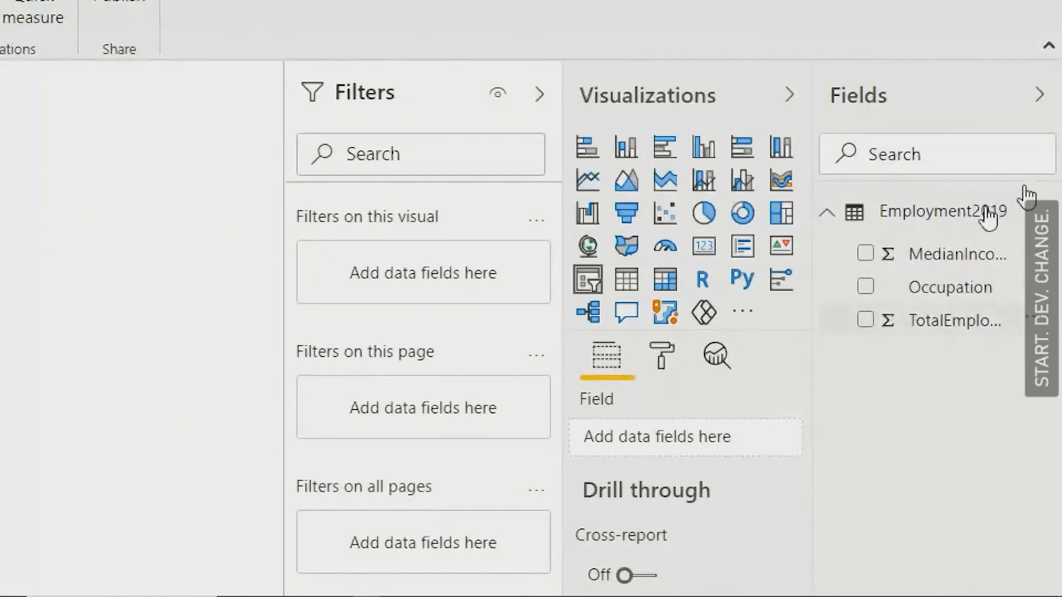
pyautogui.moveTo(780, 395); pyautogui.dragTo(722, 446)
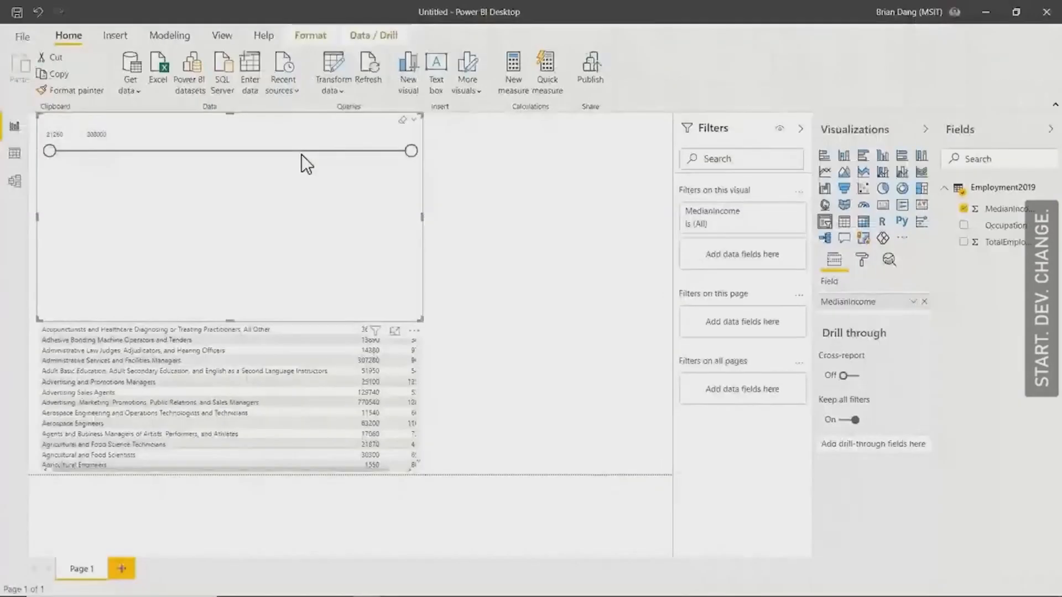
pyautogui.moveTo(423, 114); pyautogui.dragTo(154, 172)
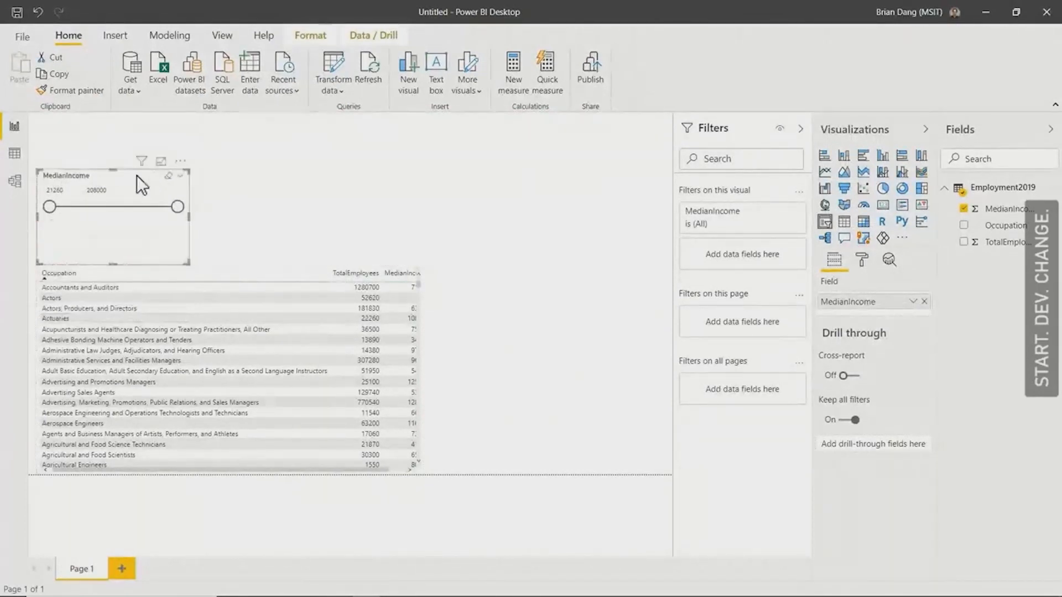
pyautogui.click(118, 178)
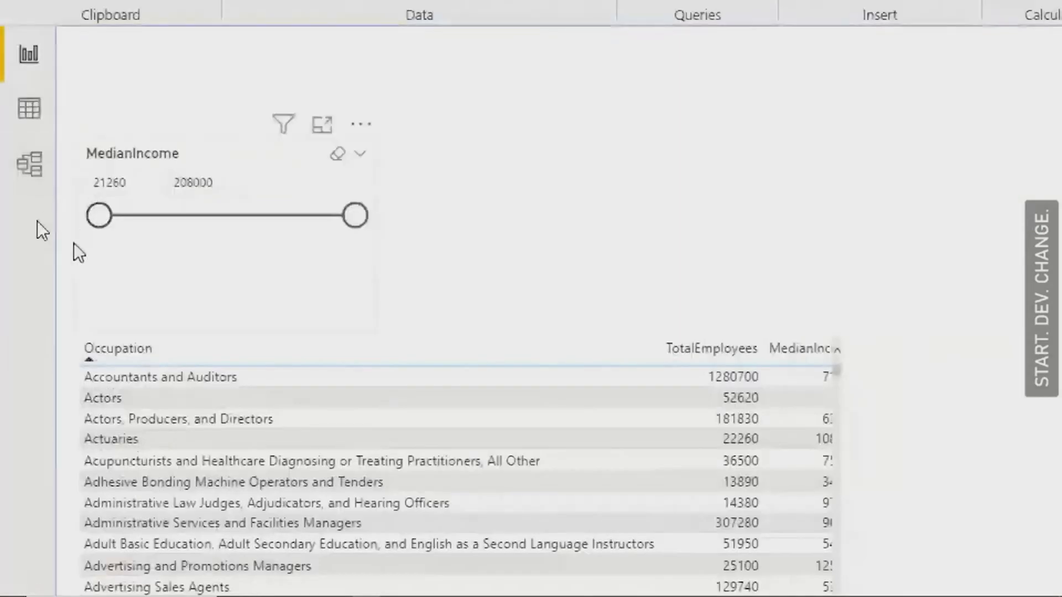
# Step: Raise the MedianIncome slicer's minimum to 51492 and sort the occupations table by TotalEmployees
pyautogui.moveTo(98, 216); pyautogui.dragTo(139, 219)
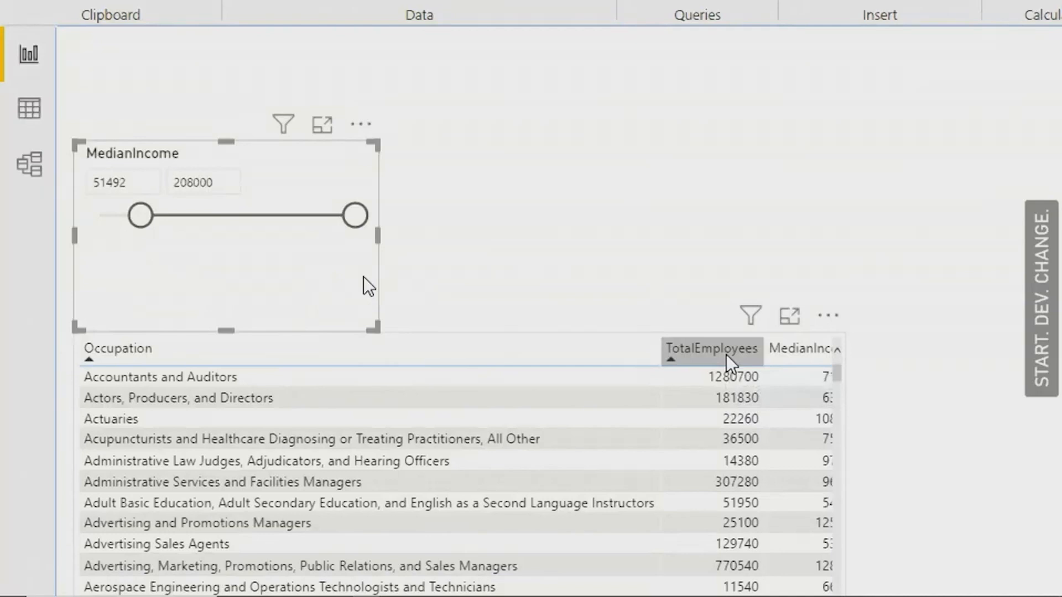
pyautogui.click(726, 355)
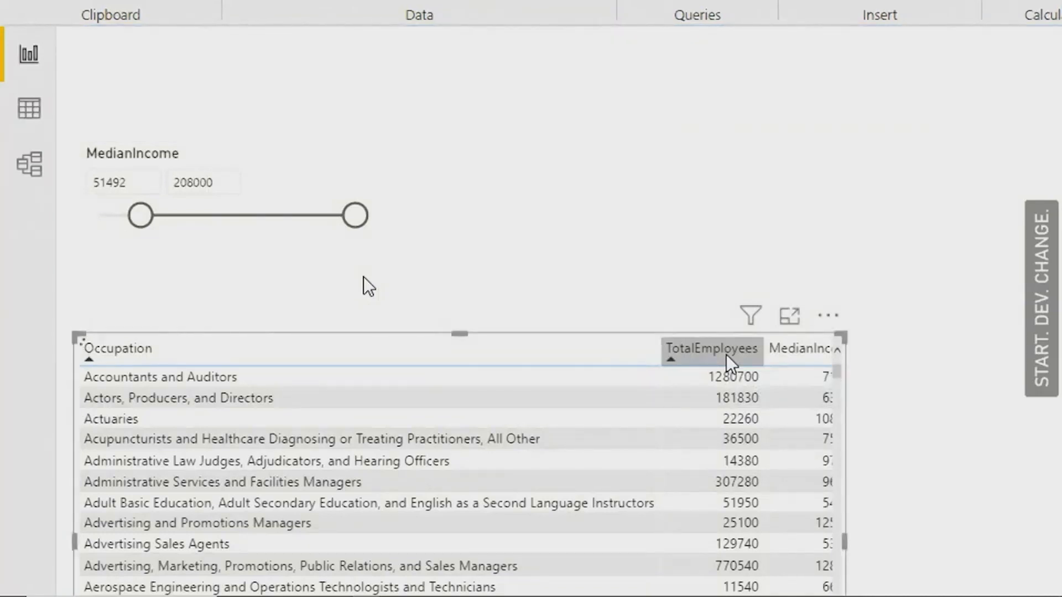
pyautogui.click(726, 354)
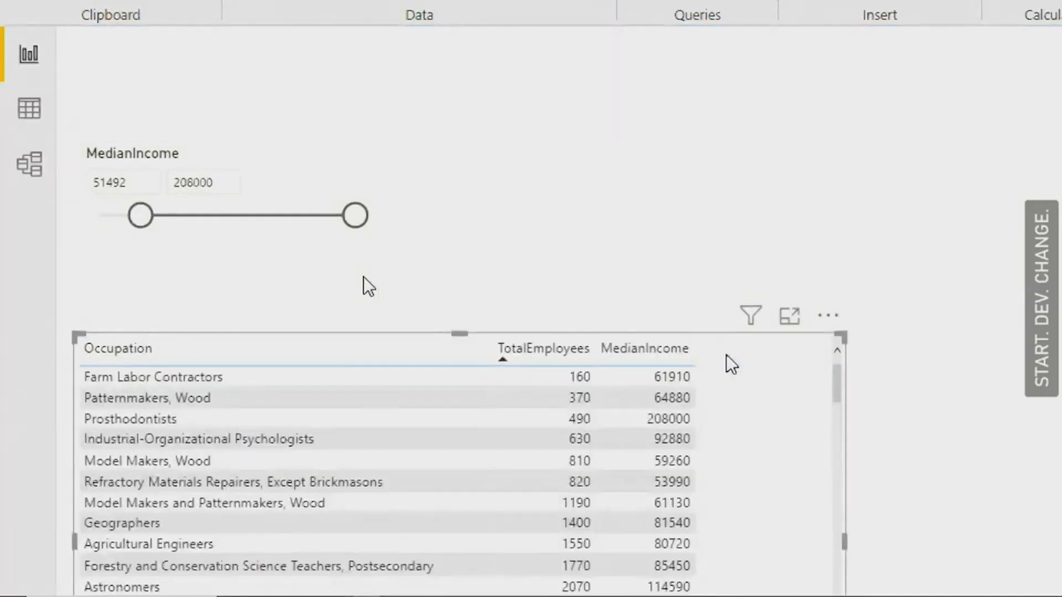
pyautogui.click(544, 357)
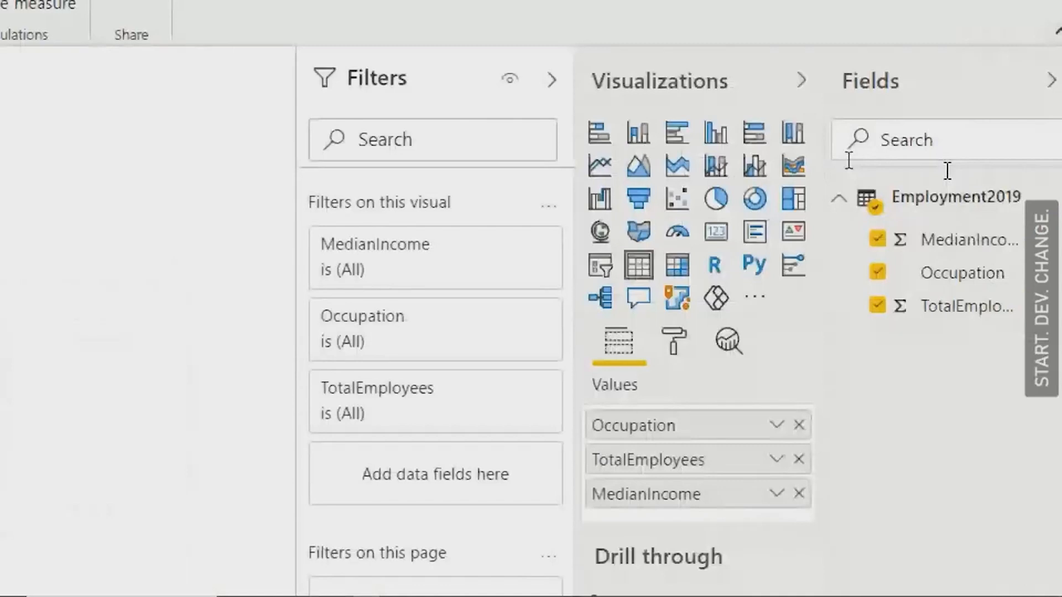
# Step: Convert the table to a scatter chart with TotalEmployees on the Y axis and Occupation in the tooltips, and inspect individual points
pyautogui.click(676, 200)
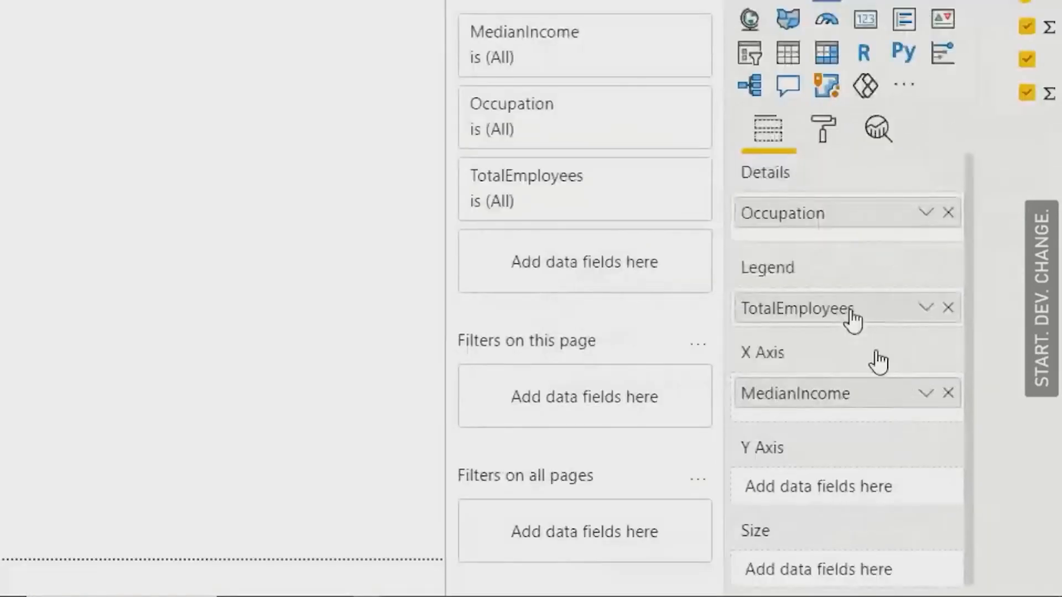
pyautogui.moveTo(852, 310); pyautogui.dragTo(844, 501)
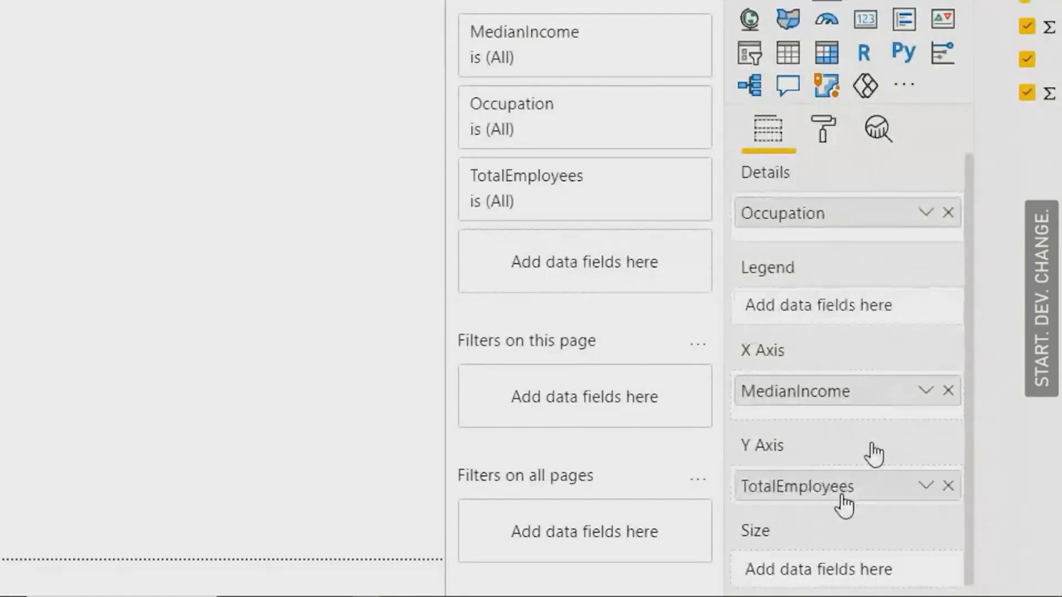
pyautogui.moveTo(818, 216); pyautogui.dragTo(871, 568)
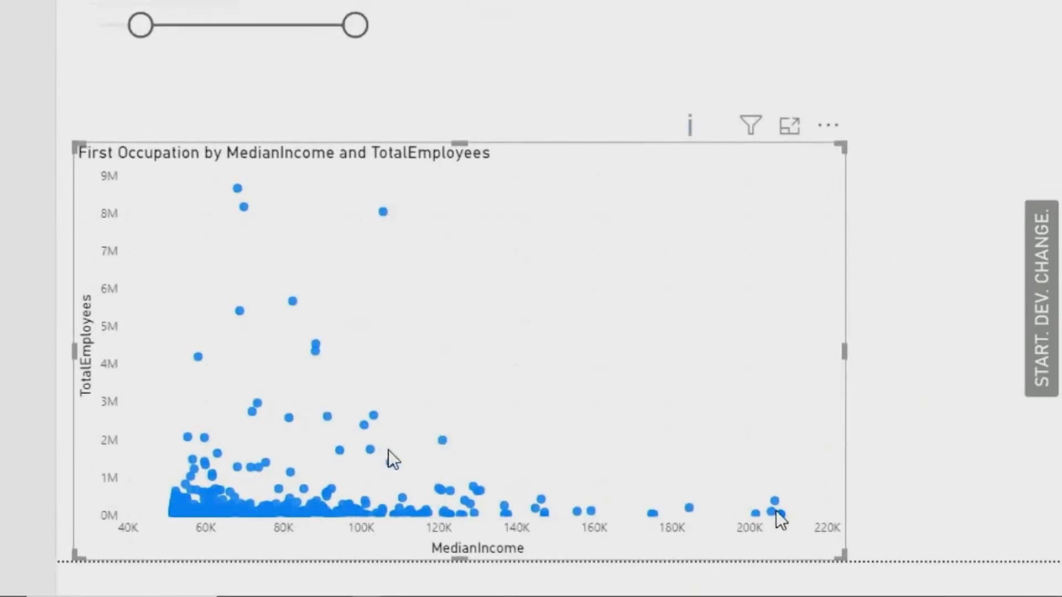
pyautogui.moveTo(776, 513)
pyautogui.moveTo(382, 212)
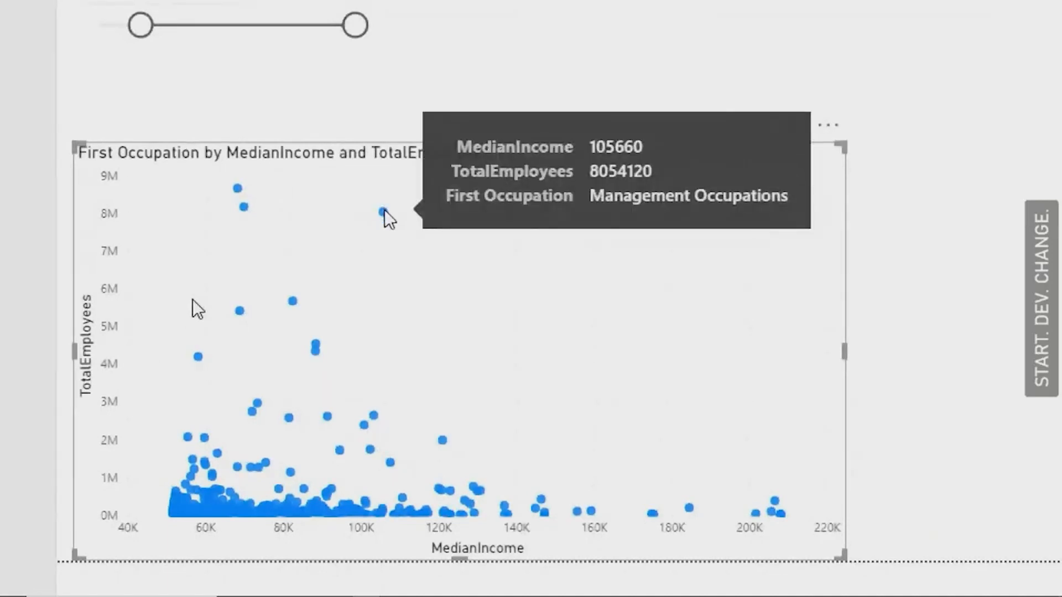
pyautogui.moveTo(317, 349)
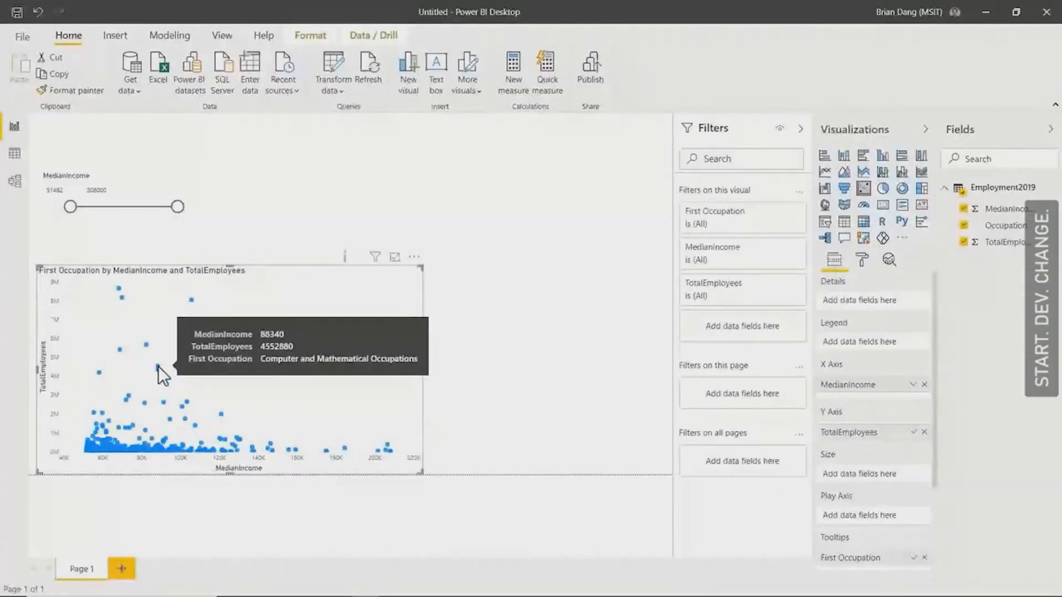
# Step: Switch from the Power BI report to Microsoft Teams and dismiss the browser's download bar
pyautogui.hotkey('alt', 'Tab')
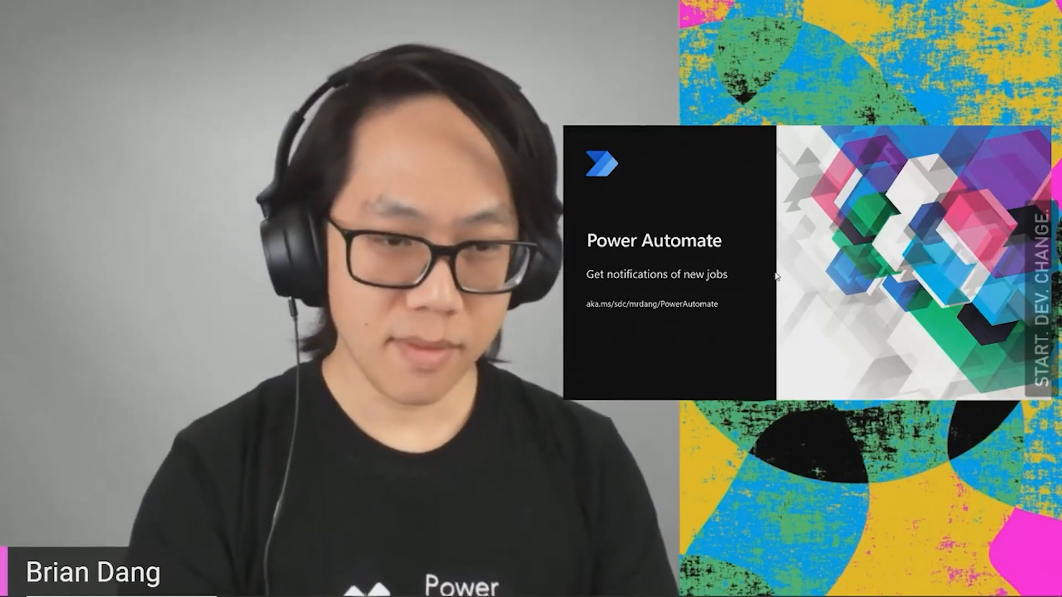
pyautogui.press('ctrl+super+Right')
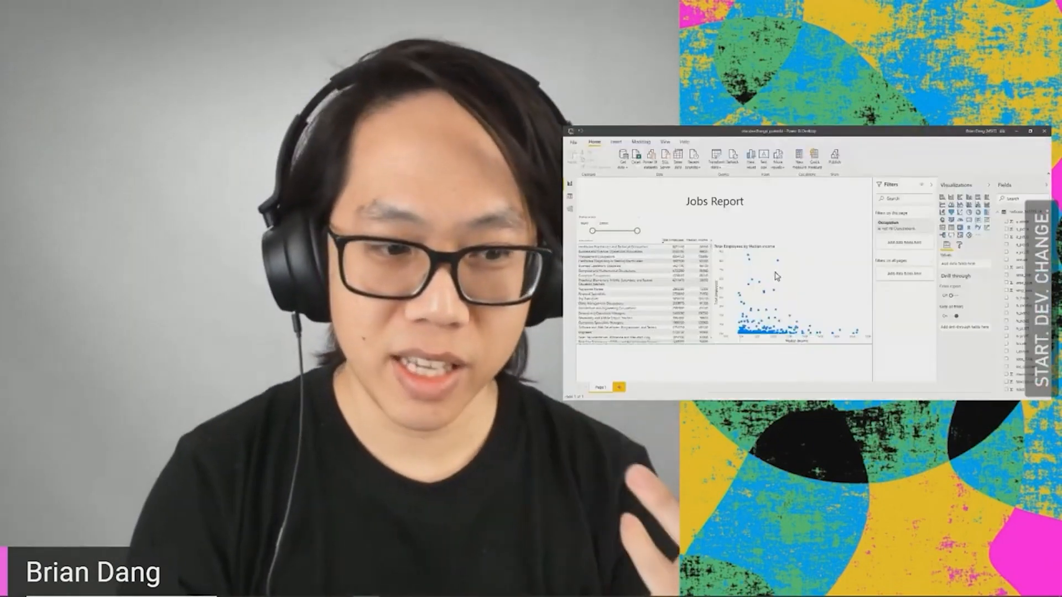
pyautogui.hotkey('alt', 'Tab')
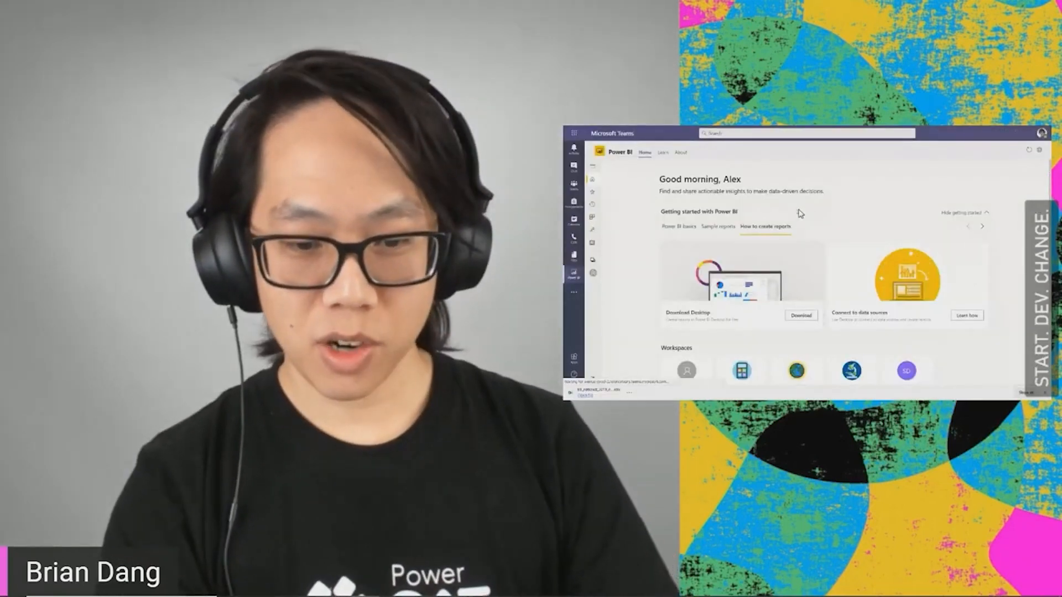
pyautogui.click(1046, 393)
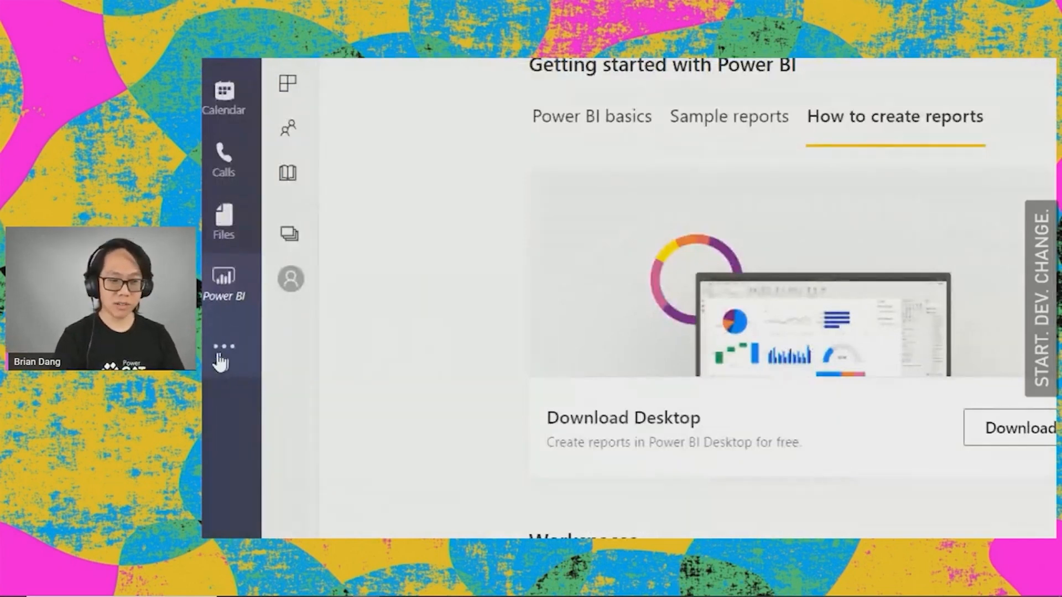
# Step: Find the Flow app in Teams by searching for "flow", open it and show the list of flows
pyautogui.click(260, 348)
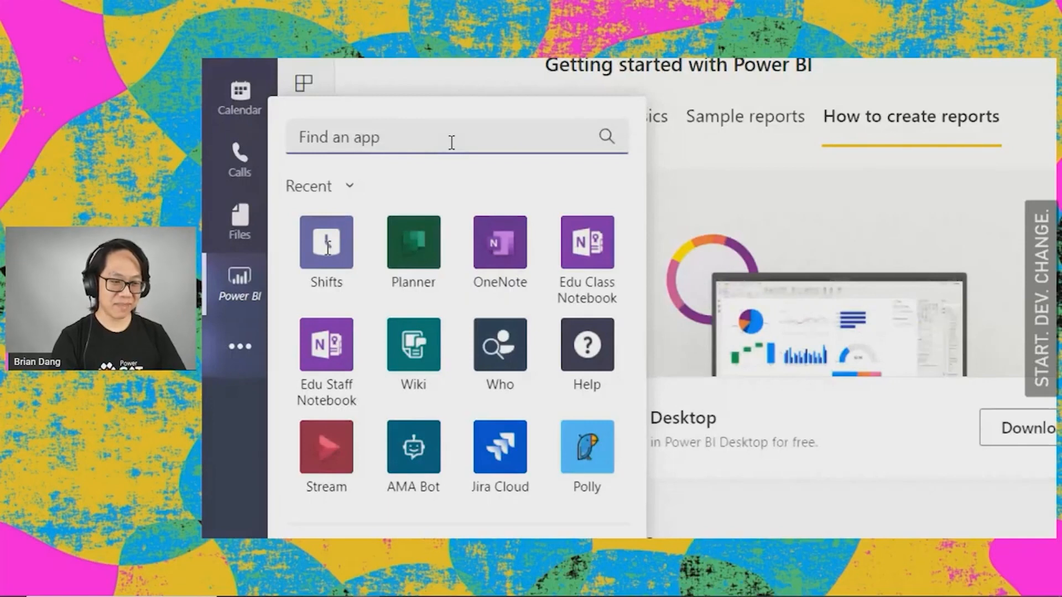
pyautogui.write('flow')
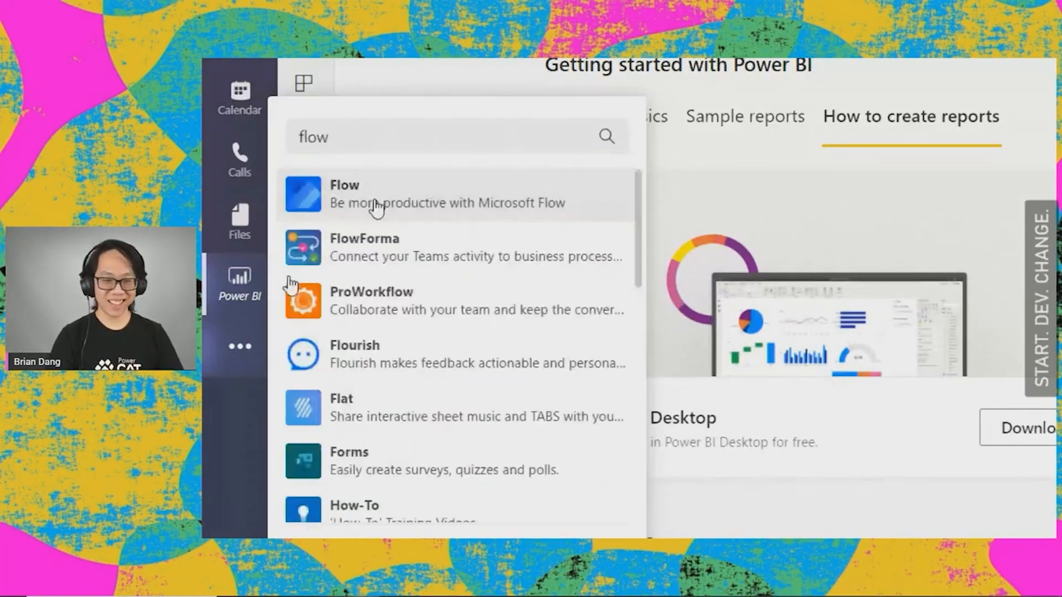
pyautogui.click(373, 208)
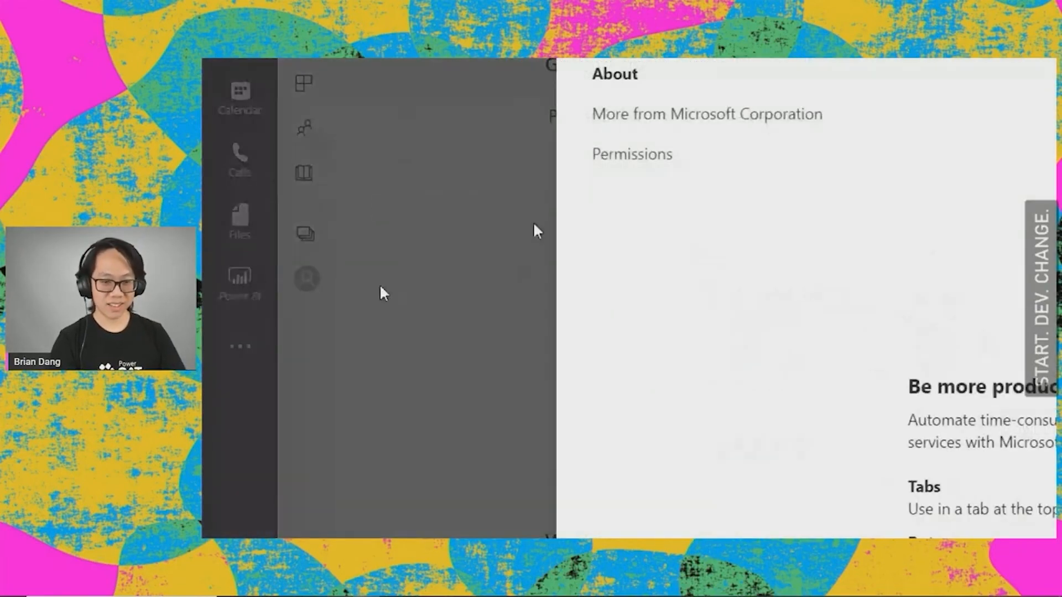
pyautogui.click(729, 199)
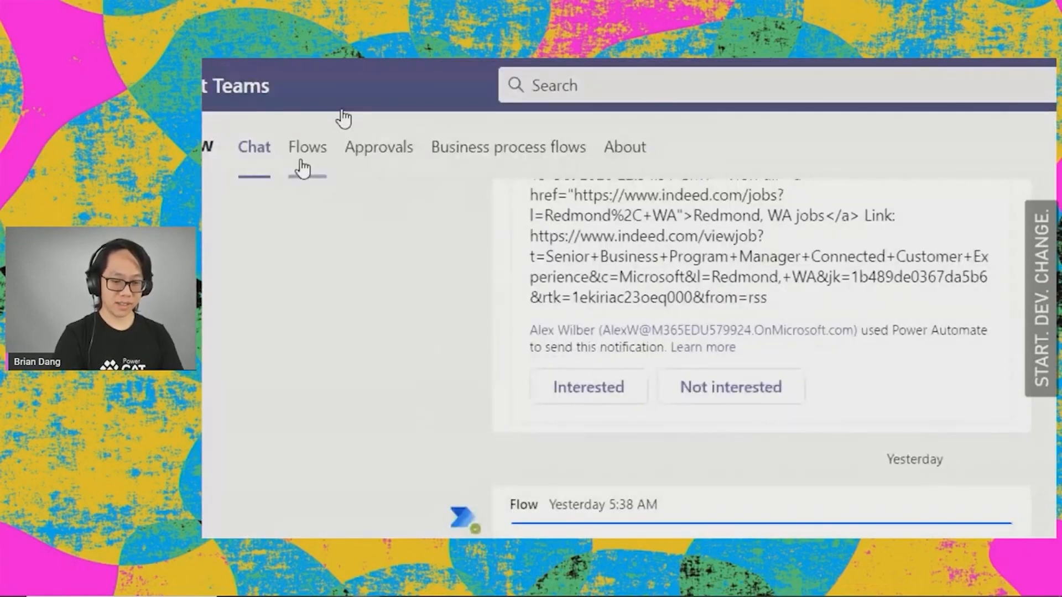
pyautogui.click(303, 167)
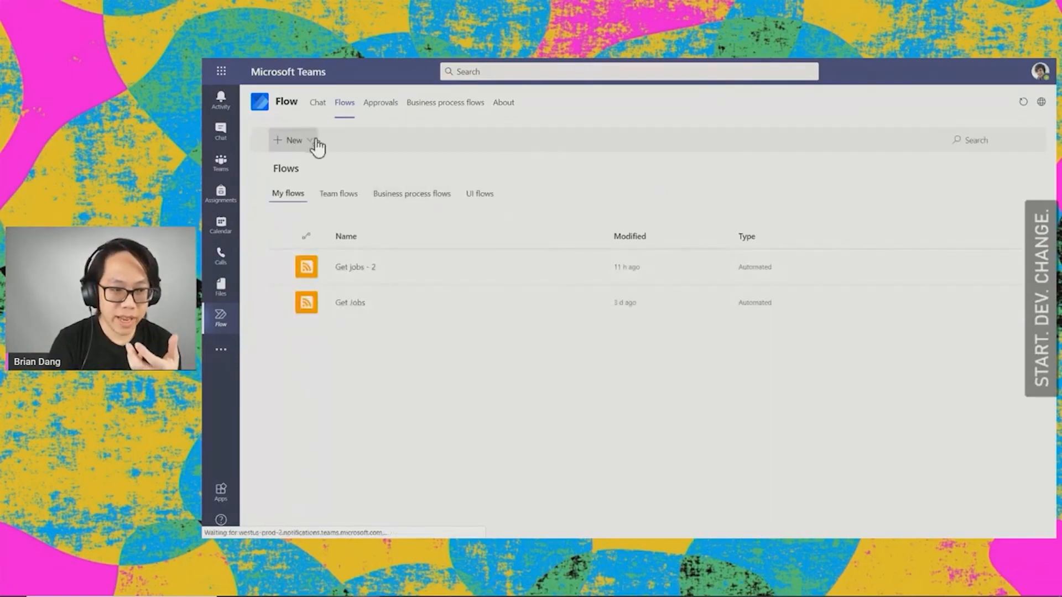
pyautogui.click(311, 140)
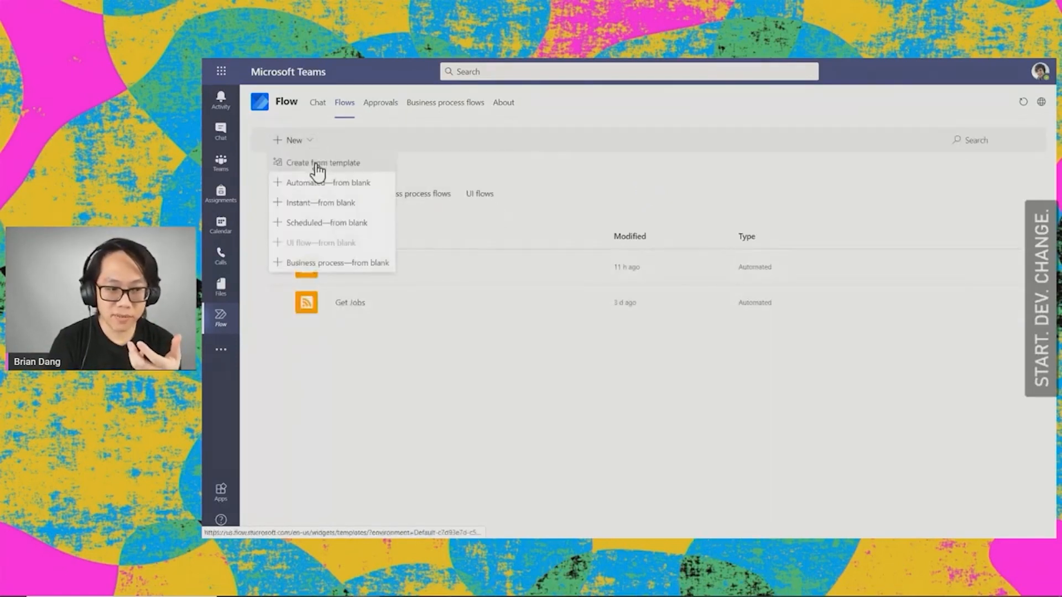
pyautogui.click(326, 202)
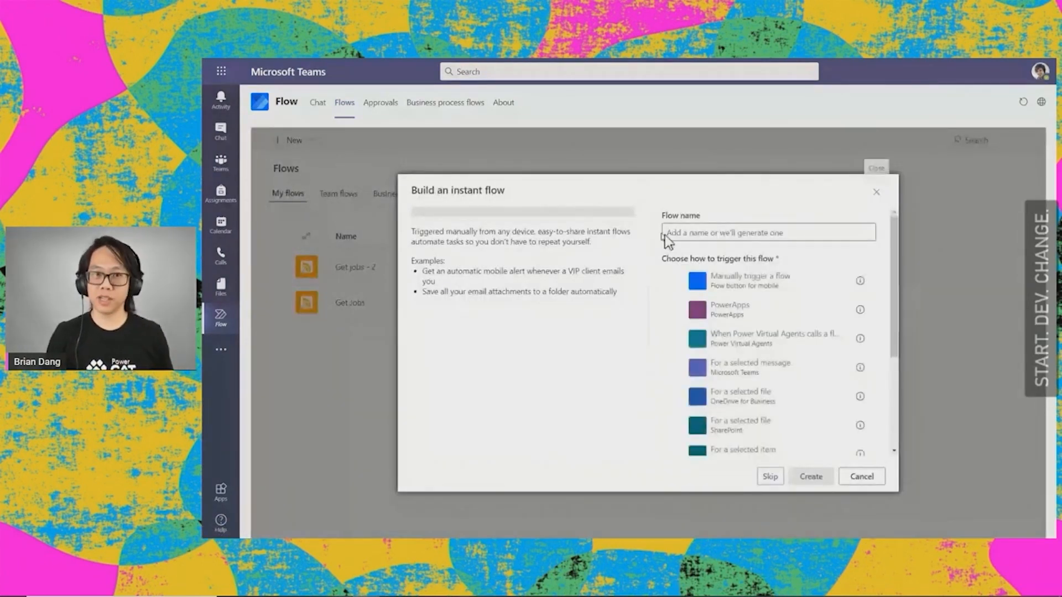
pyautogui.click(686, 233)
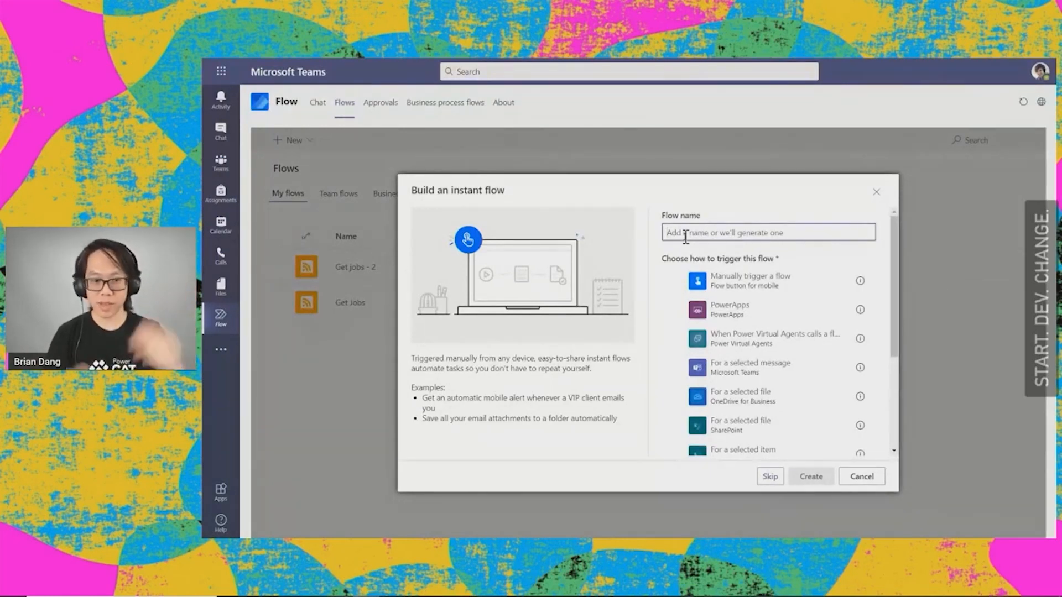
pyautogui.write('rss')
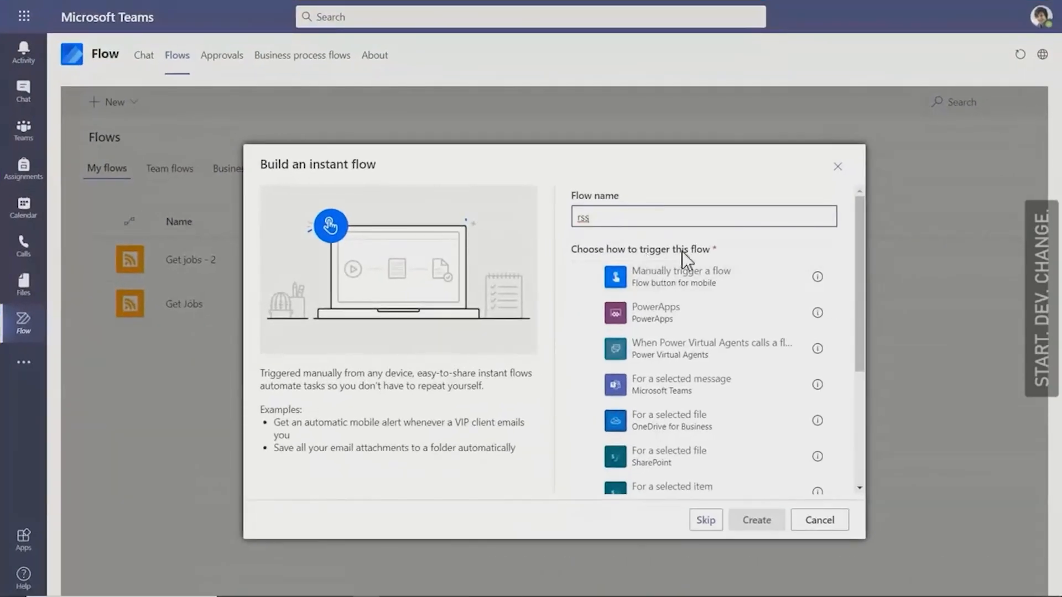
pyautogui.press('BackSpace')
pyautogui.press('BackSpace')
pyautogui.press('BackSpace')
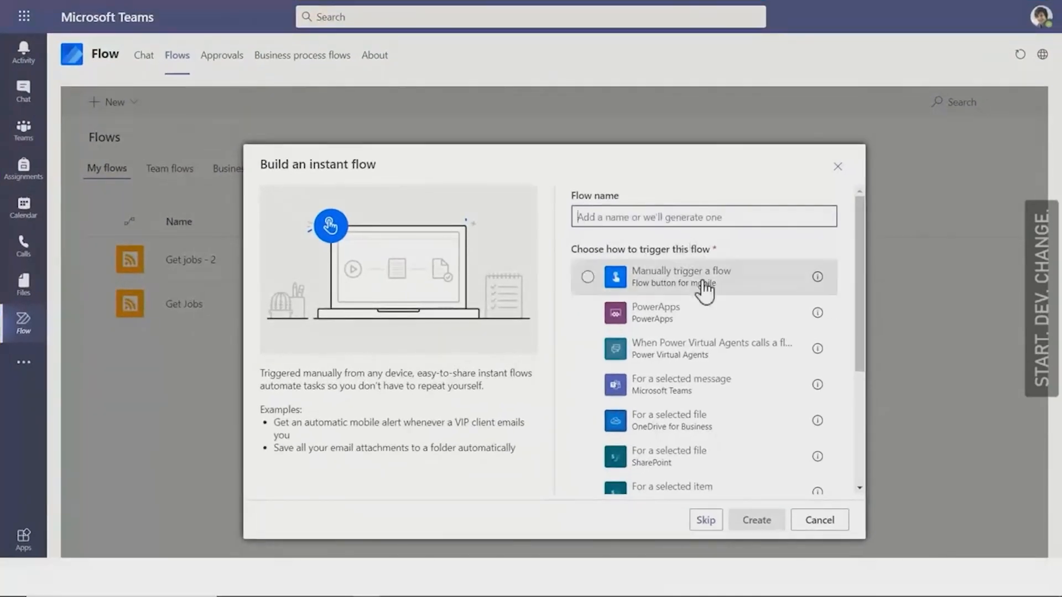
pyautogui.click(820, 520)
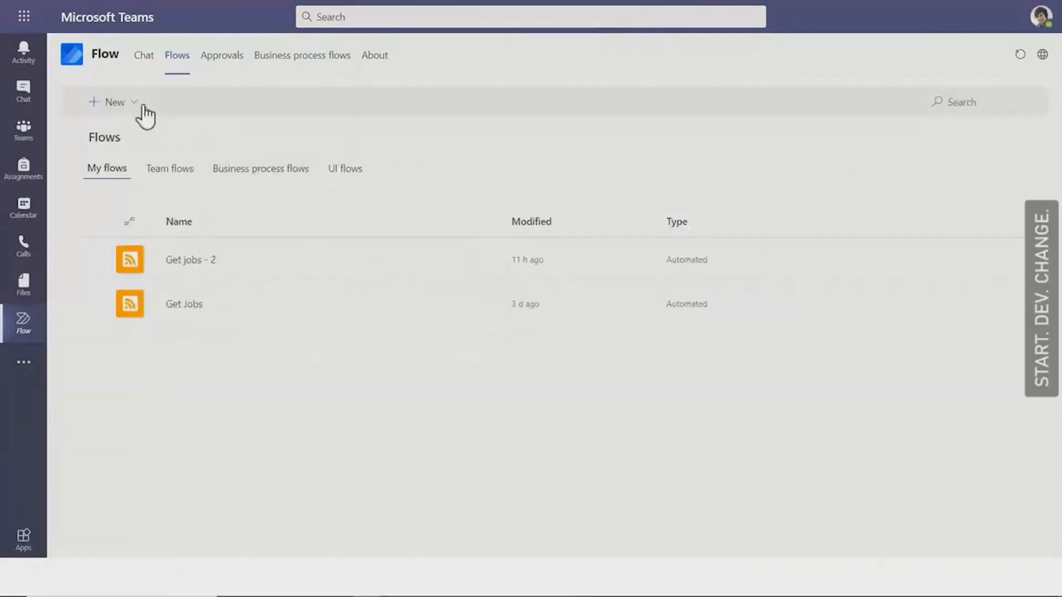
# Step: Create an automated flow from blank named "Get jobs" with the RSS trigger "When a feed item is published"
pyautogui.click(135, 103)
pyautogui.click(177, 158)
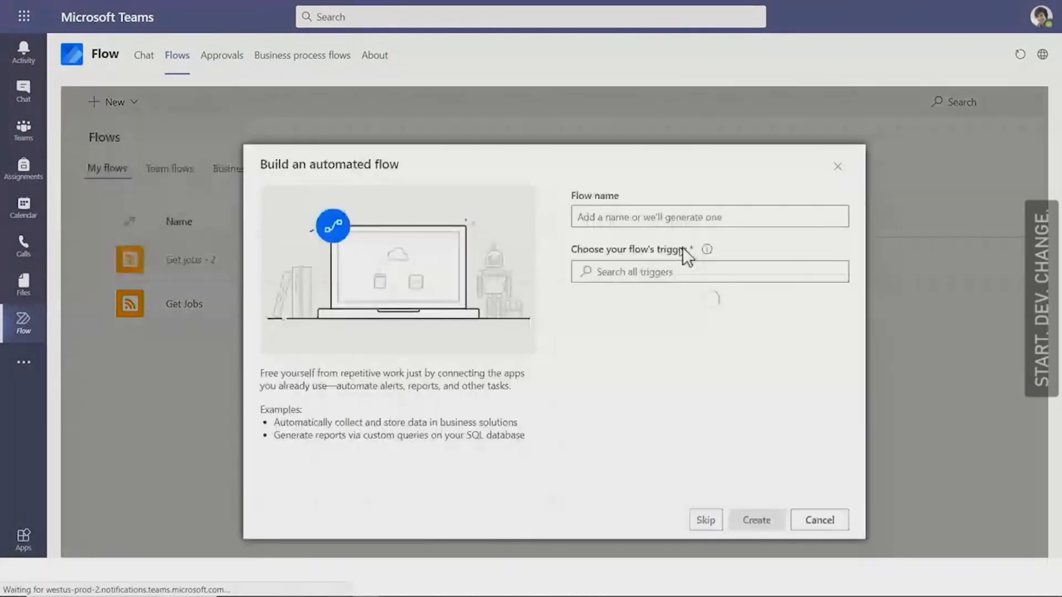
pyautogui.click(694, 224)
pyautogui.write('Get jobs')
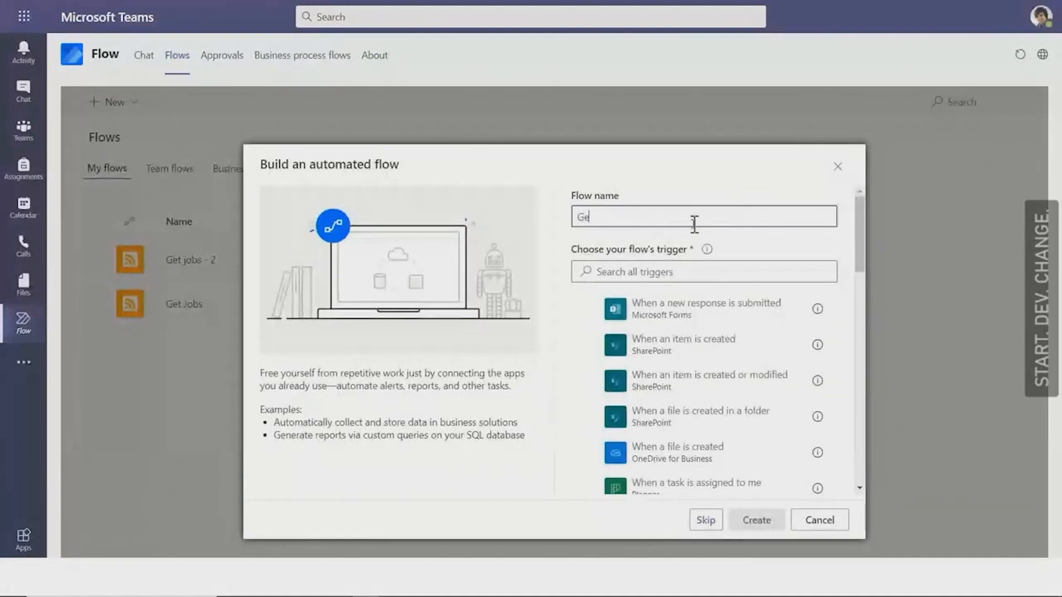
pyautogui.click(692, 277)
pyautogui.write('rss')
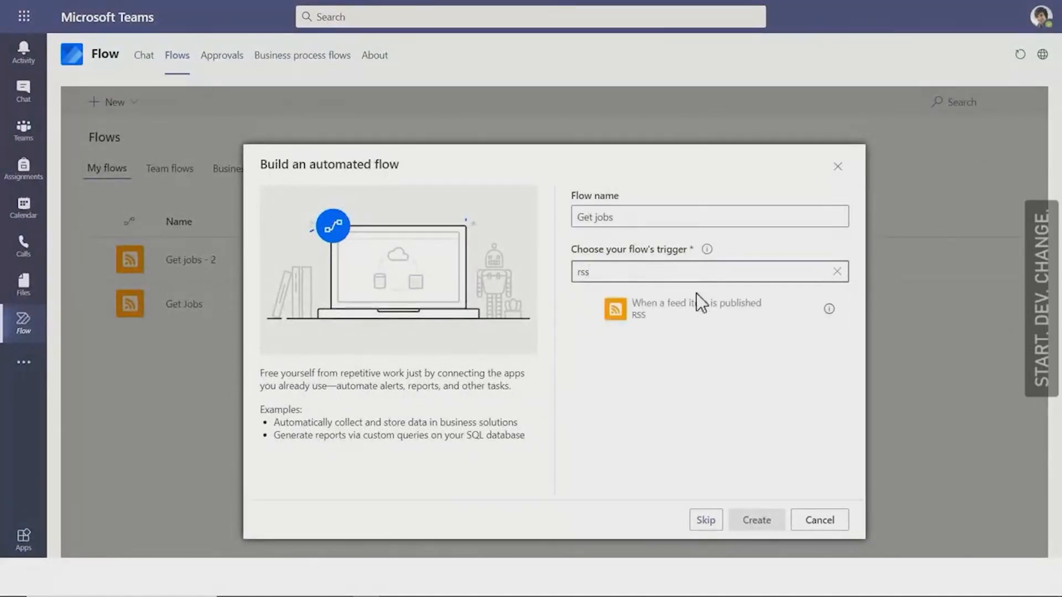
pyautogui.click(699, 311)
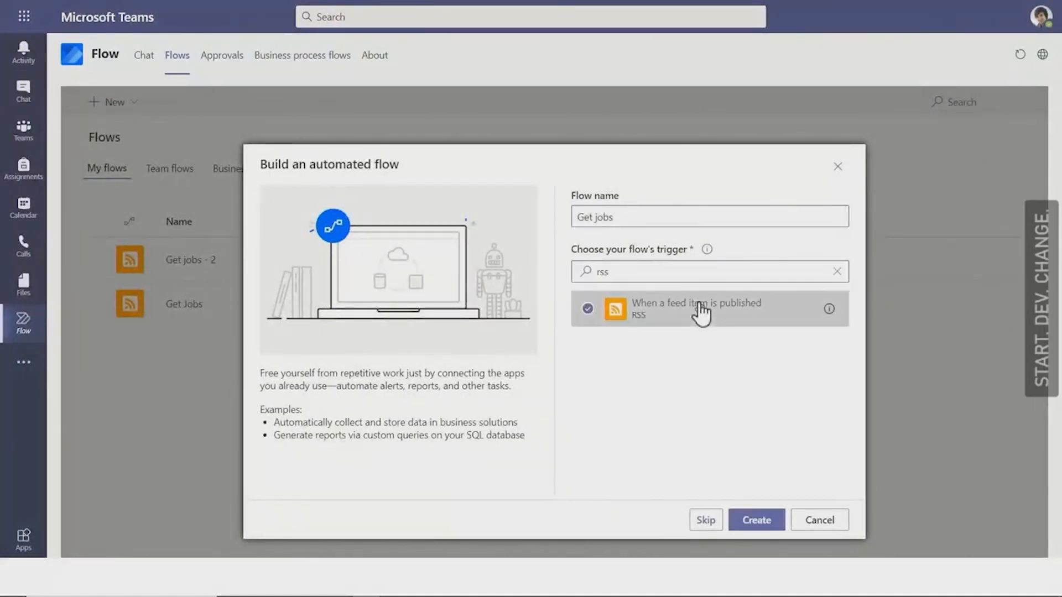
pyautogui.click(754, 514)
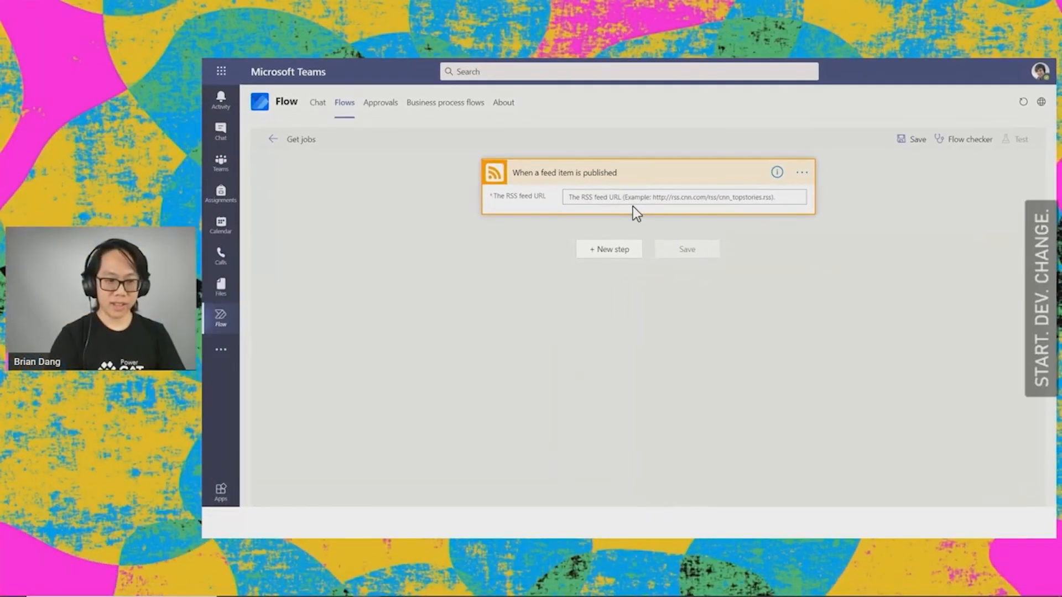
# Step: Open indeed.com in a new browser tab
pyautogui.moveTo(489, 66)
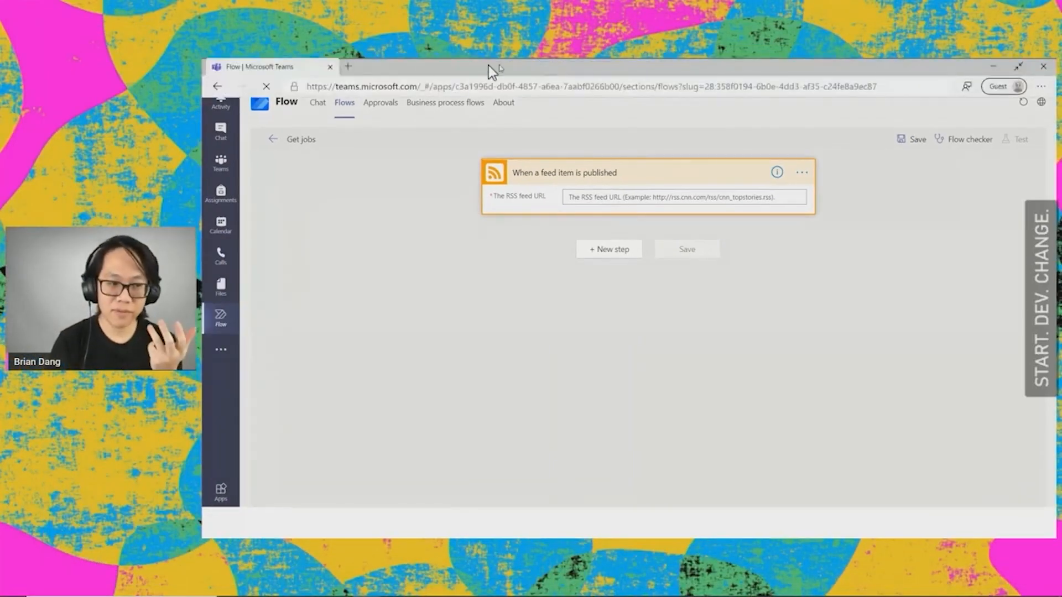
pyautogui.click(349, 67)
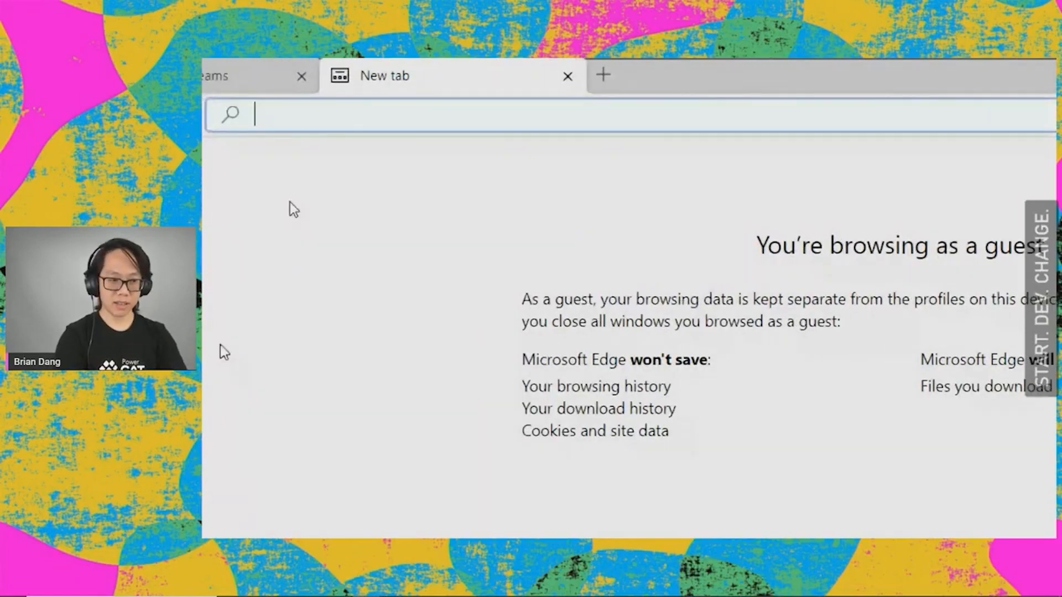
pyautogui.write('indeed.com')
pyautogui.press('Return')
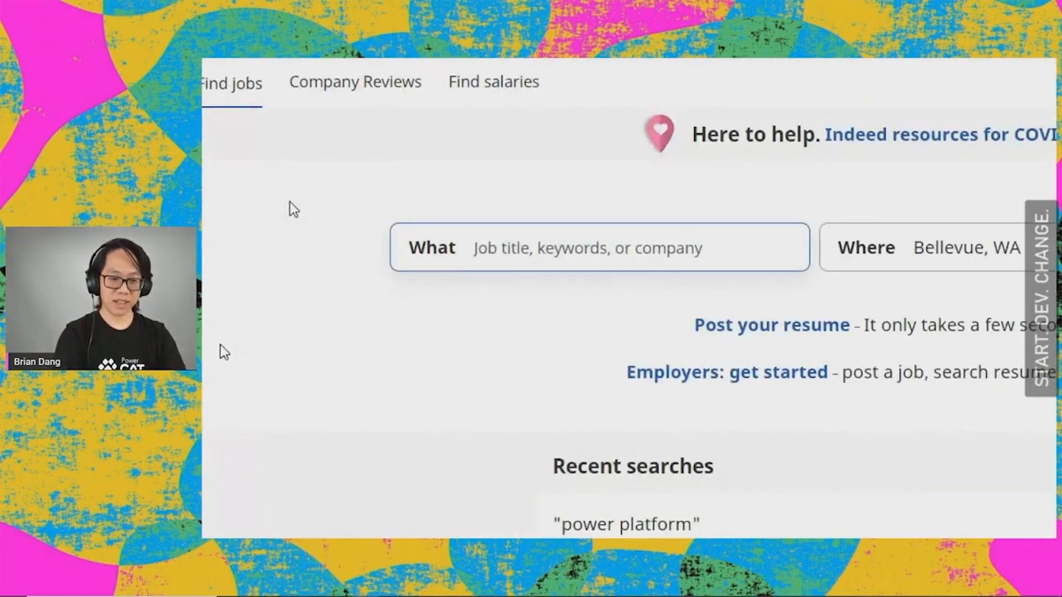
# Step: Search Indeed for jobs matching the exact phrase "power platform" with the location left empty
pyautogui.write('power platform"')
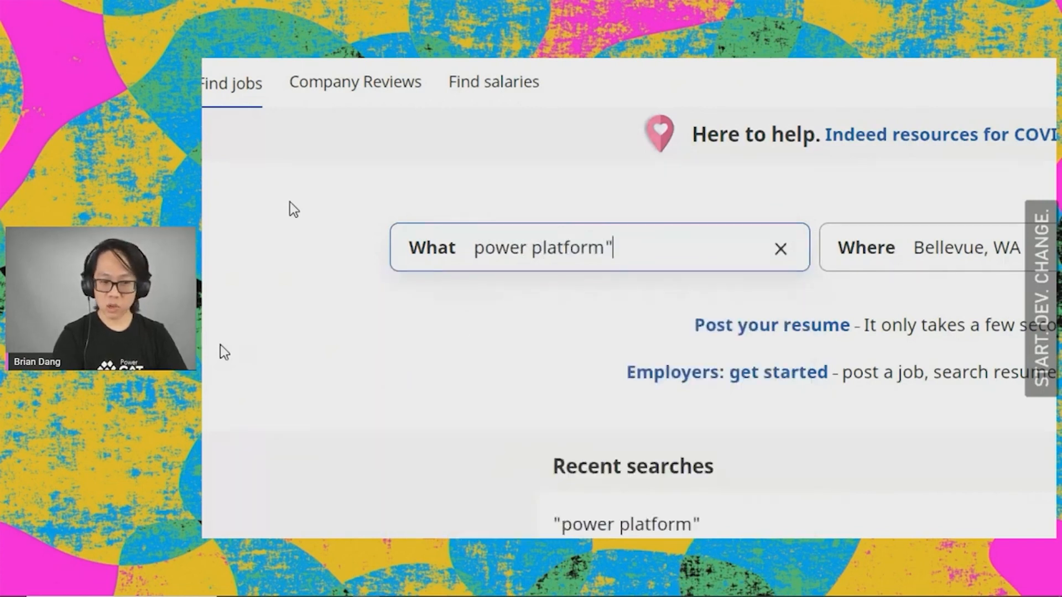
pyautogui.press('Home')
pyautogui.write('"')
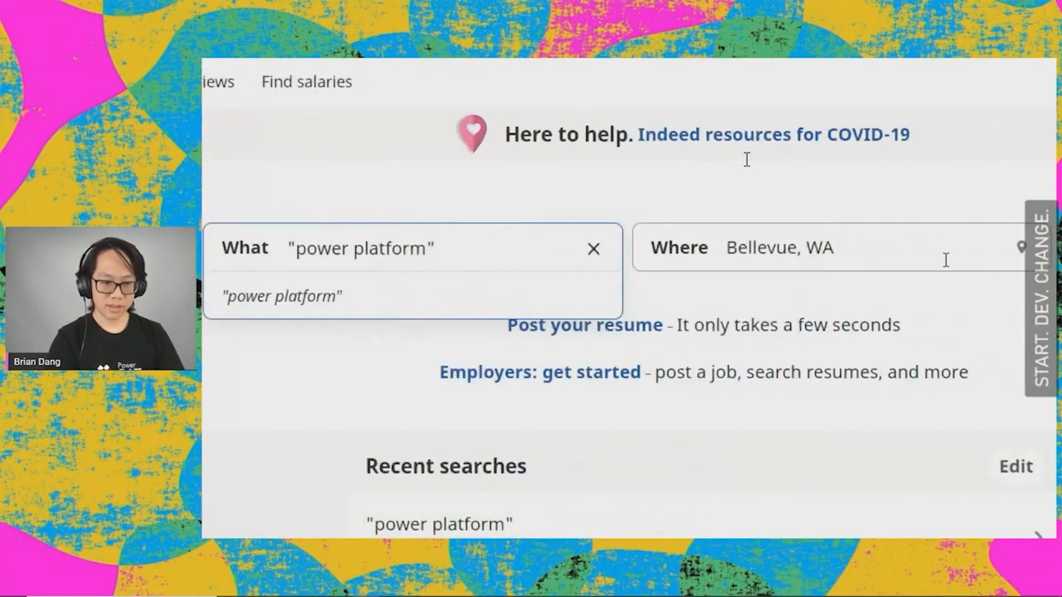
pyautogui.click(824, 168)
pyautogui.hotkey('ctrl', 'a')
pyautogui.press('BackSpace')
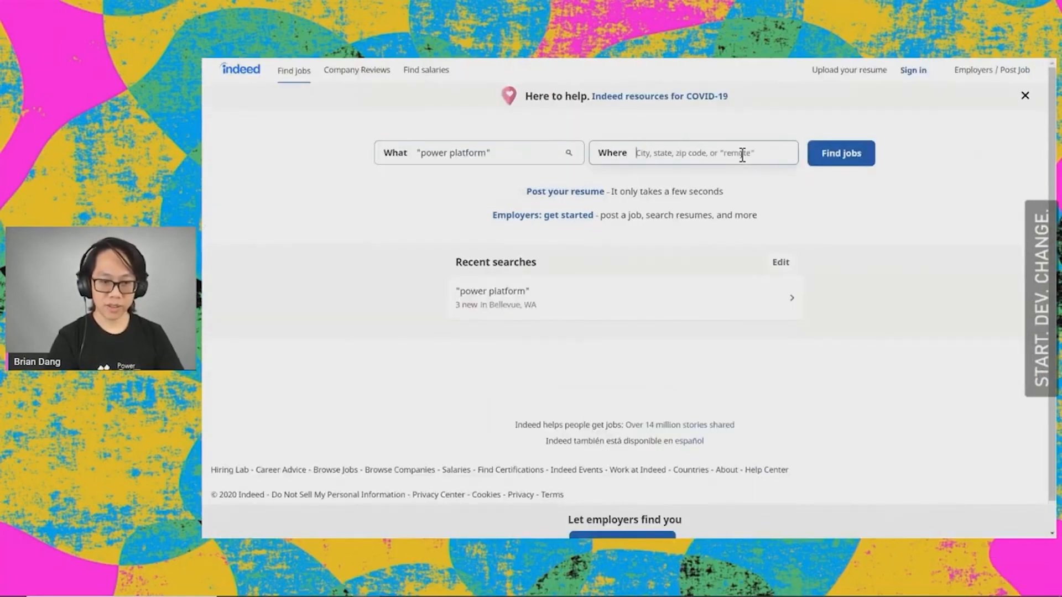
pyautogui.click(843, 157)
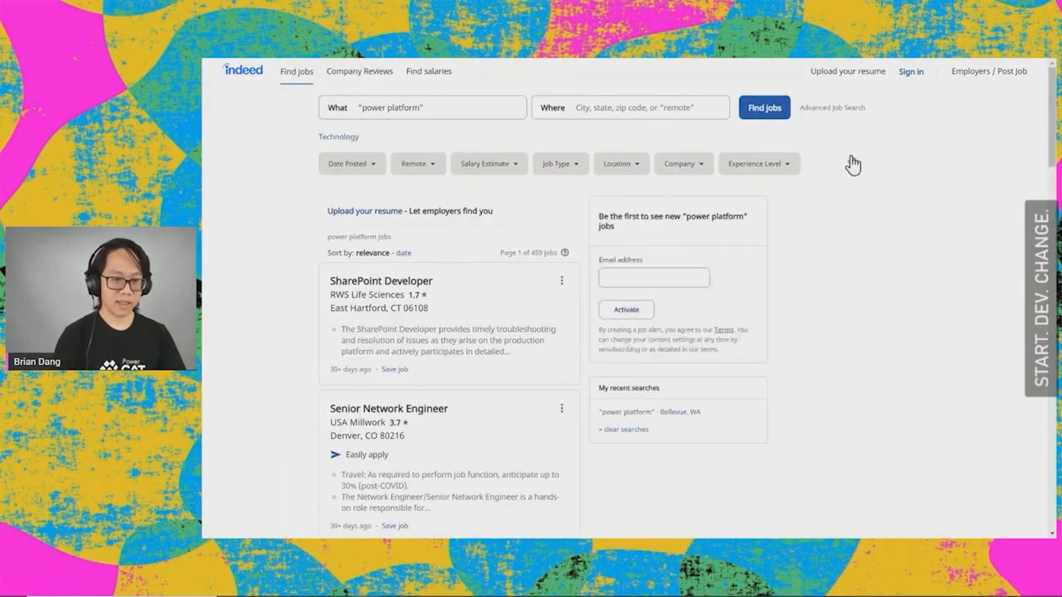
# Step: Filter the Indeed job results to remote positions only
pyautogui.click(429, 165)
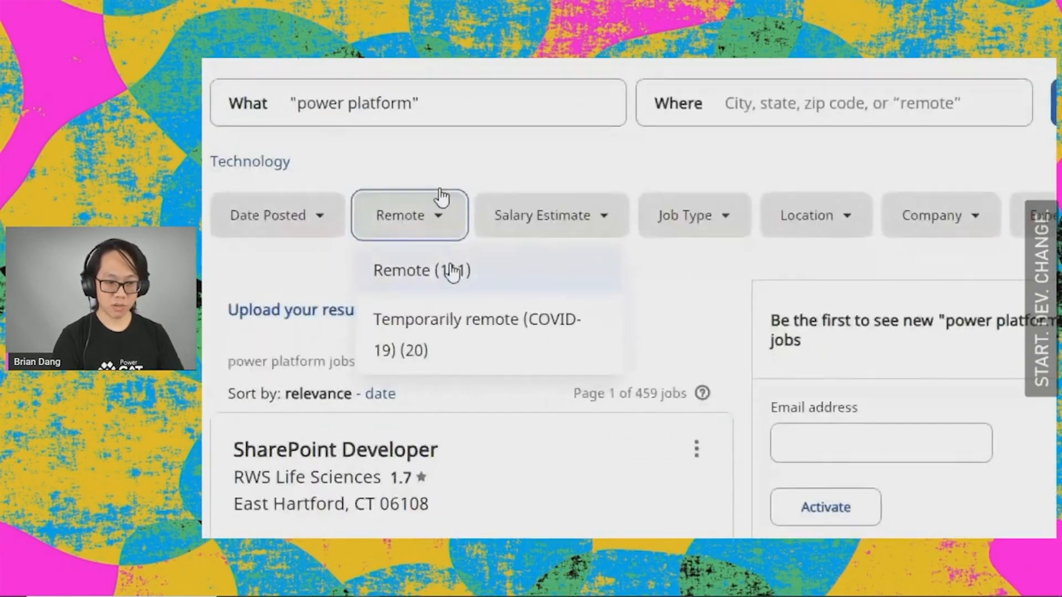
pyautogui.click(479, 276)
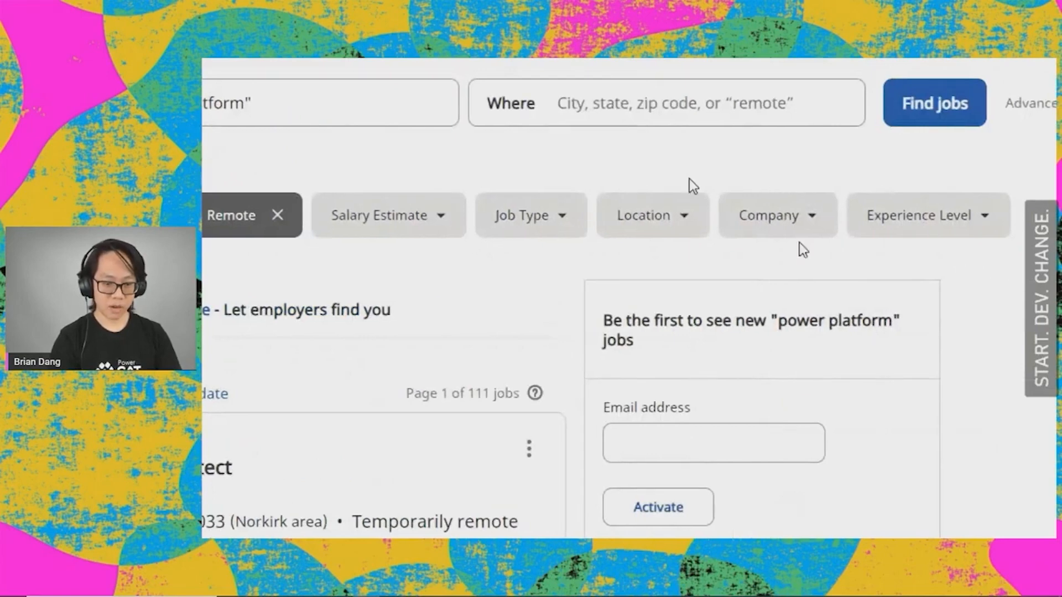
# Step: Rewrite the results address as an RSS feed by replacing "www" and "jobs" with "rss", and copy the whole URL without loading it
pyautogui.press('super+minus')
pyautogui.moveTo(537, 60)
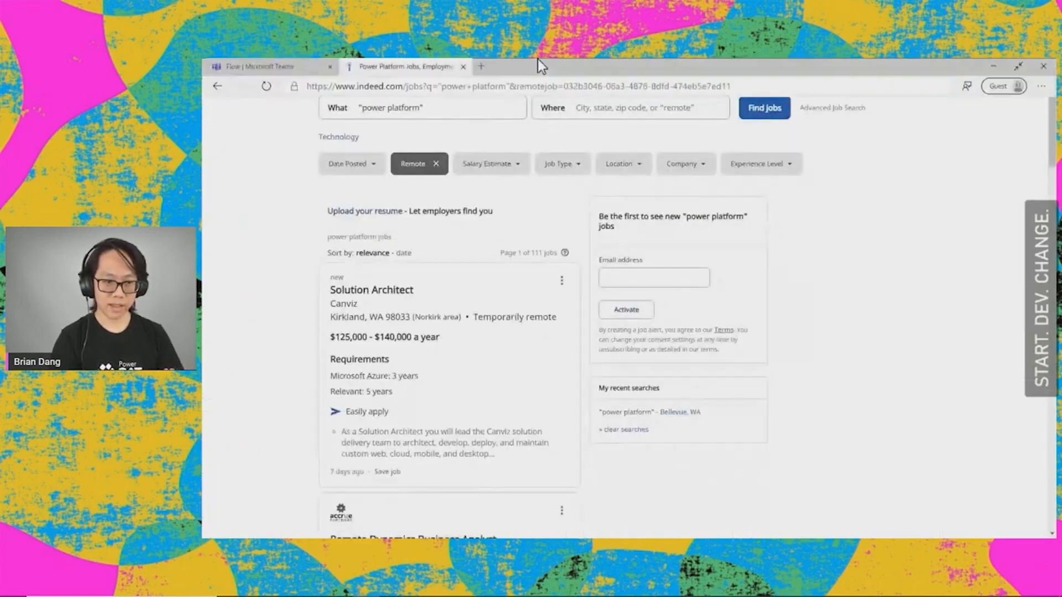
pyautogui.click(502, 87)
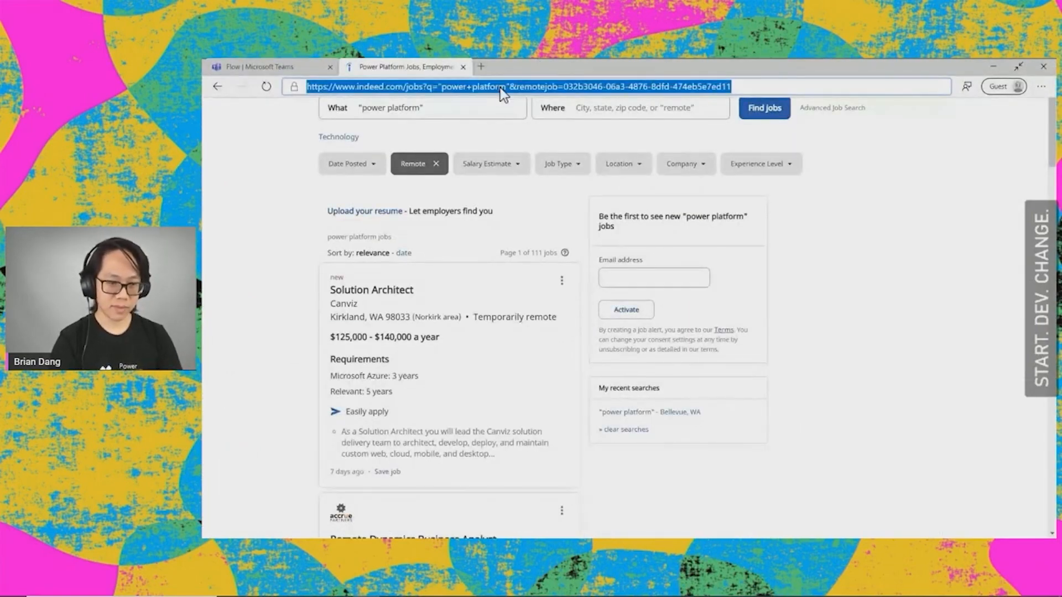
pyautogui.press('super+plus')
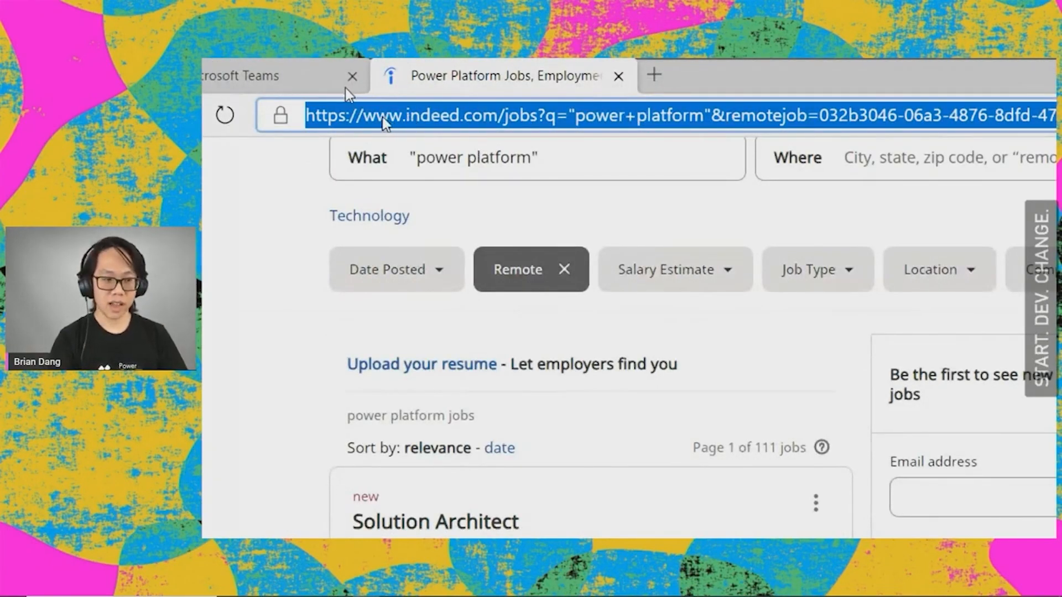
pyautogui.click(364, 122)
pyautogui.hotkey('ctrl', 'shift', 'Right')
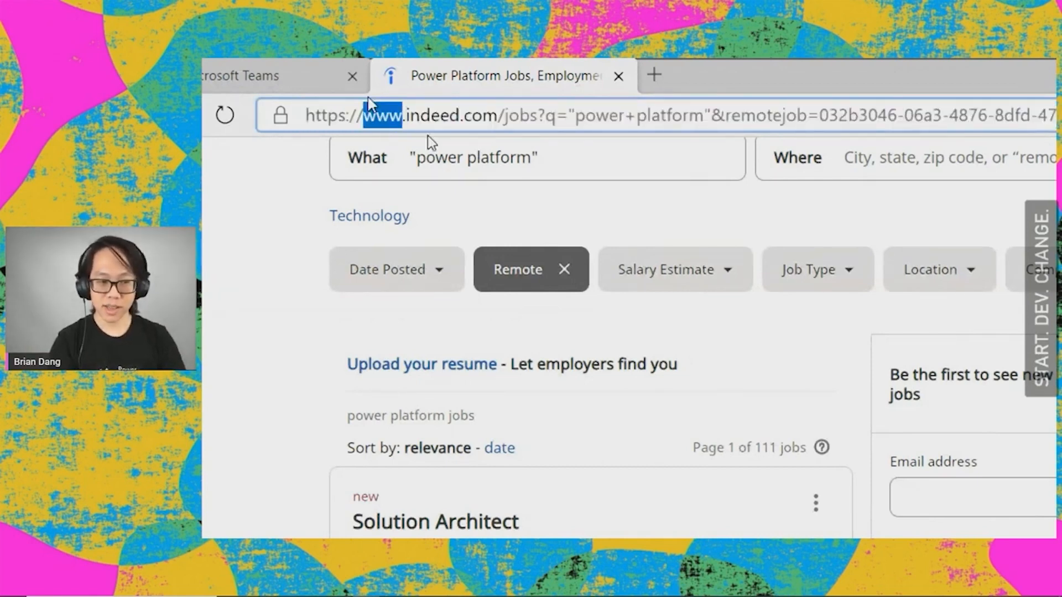
pyautogui.write('rss.')
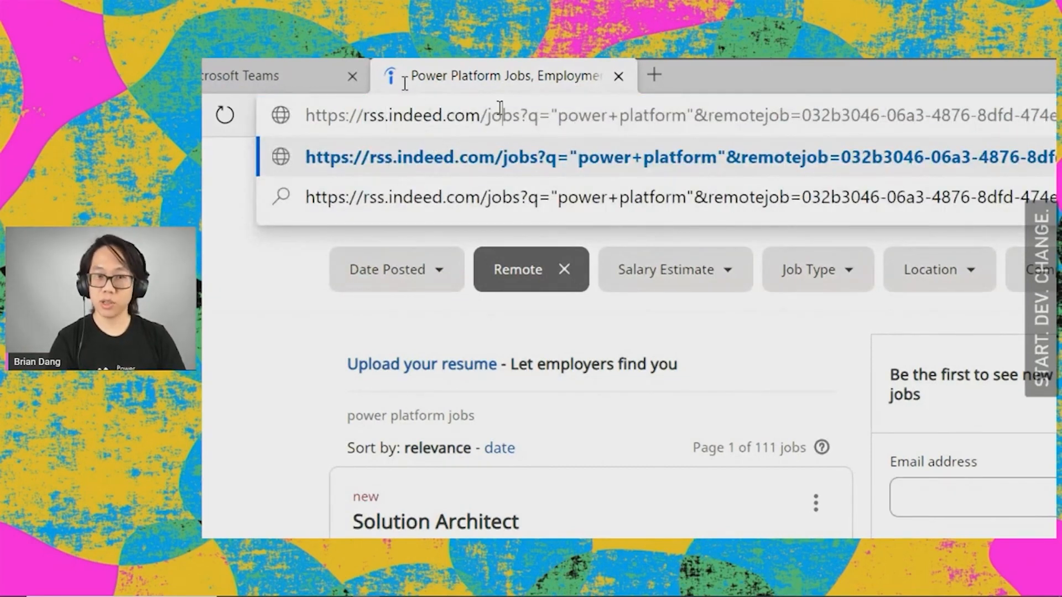
pyautogui.doubleClick(500, 115)
pyautogui.write('rss')
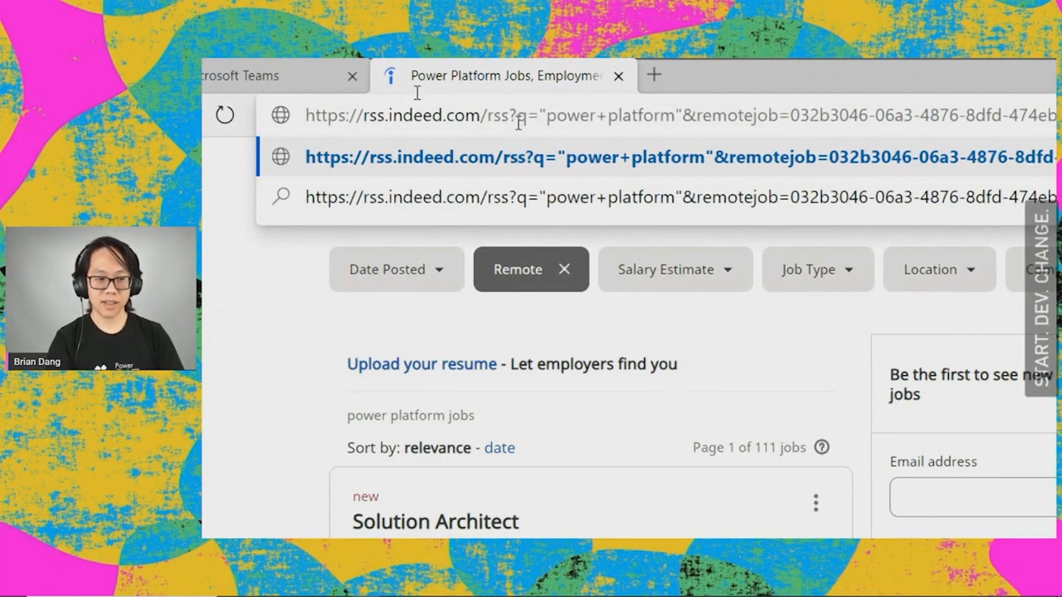
pyautogui.hotkey('ctrl', 'a')
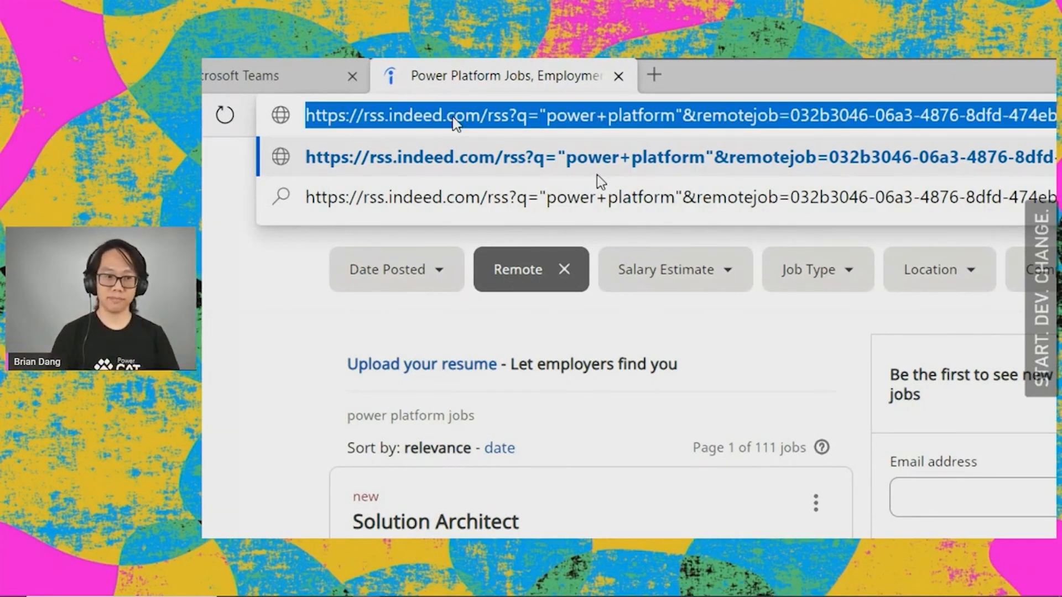
# Step: Return to the Teams flow and paste the copied rss.indeed.com address as the trigger's RSS feed URL
pyautogui.click(275, 65)
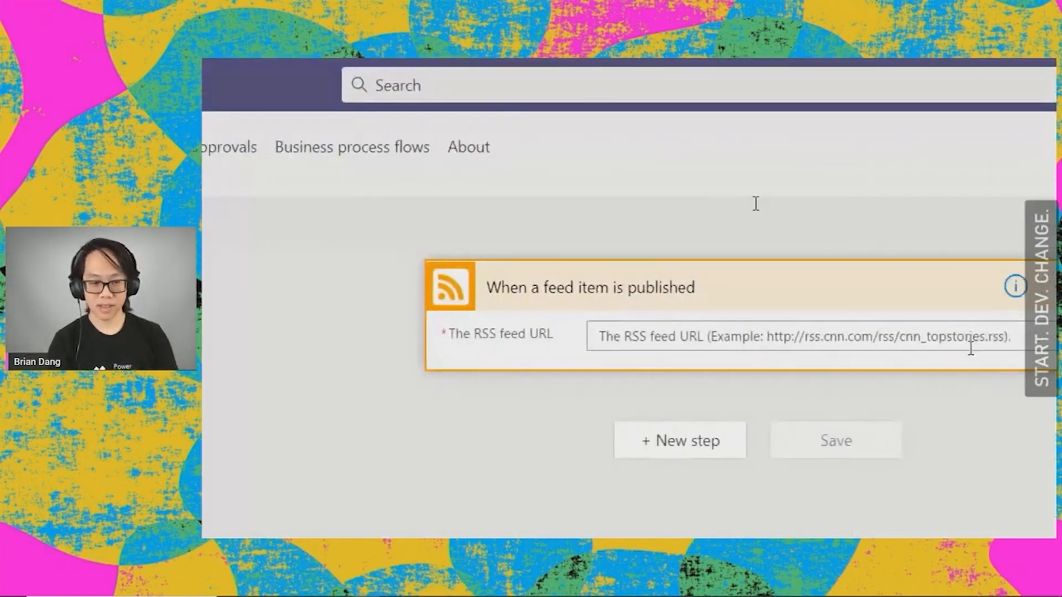
pyautogui.click(971, 347)
pyautogui.write('https://rss.indeed.com/rss?q=%22power+platform%22&remotejob=032b3046-06a3-4876-8dfd-474eb5e7ed11')
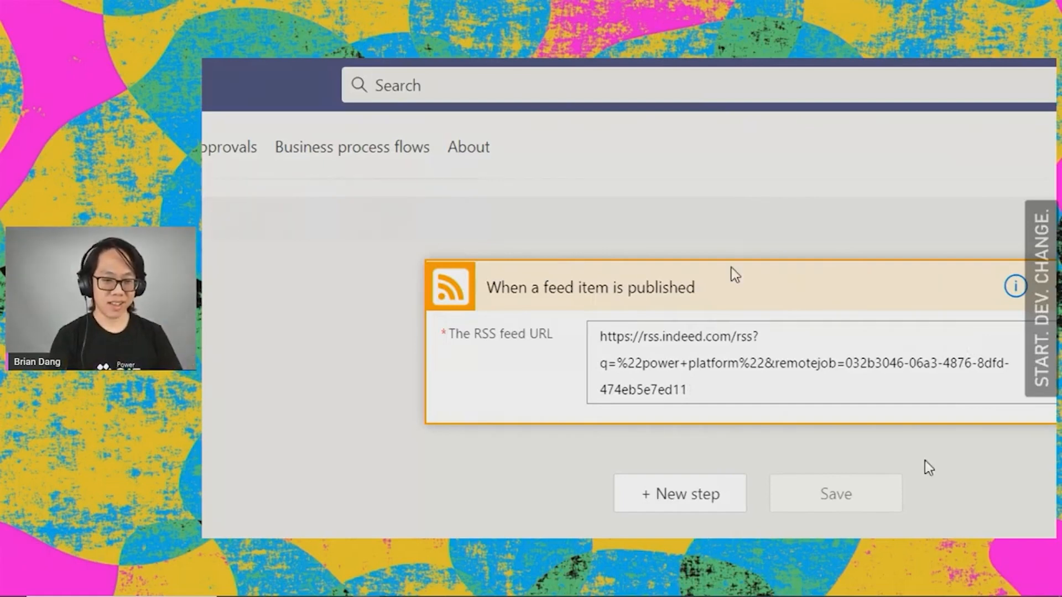
# Step: Add a Microsoft Teams step with the action "Post a choice of options as the Flow bot to a user"
pyautogui.click(699, 349)
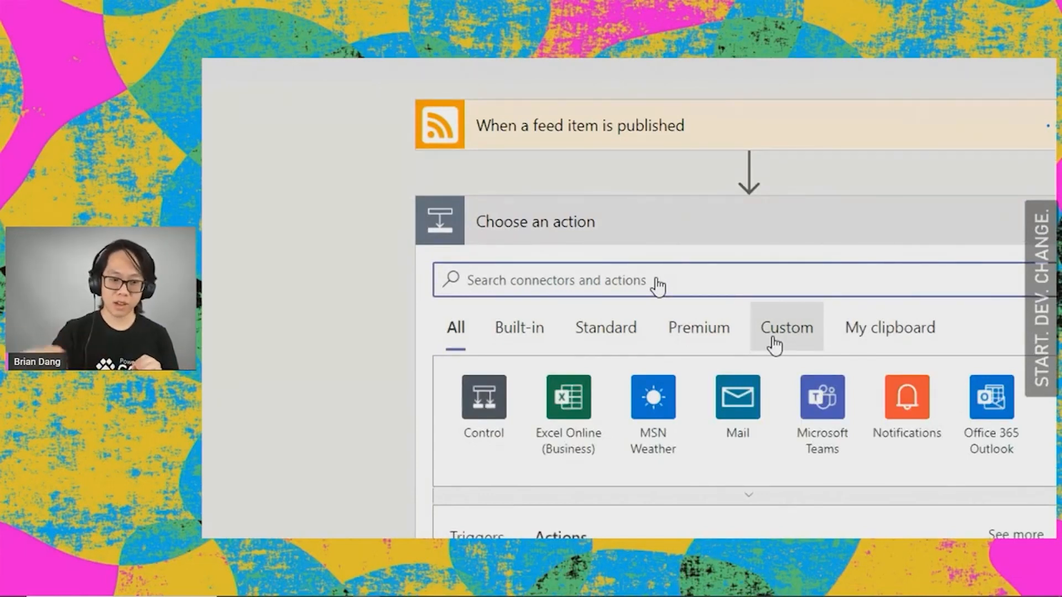
pyautogui.click(824, 409)
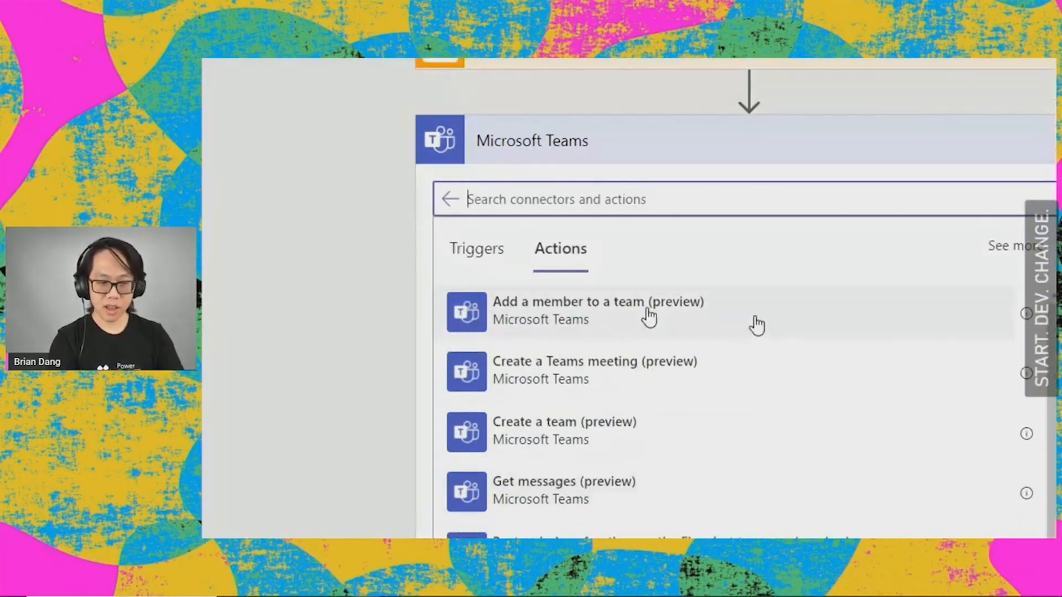
pyautogui.write('options')
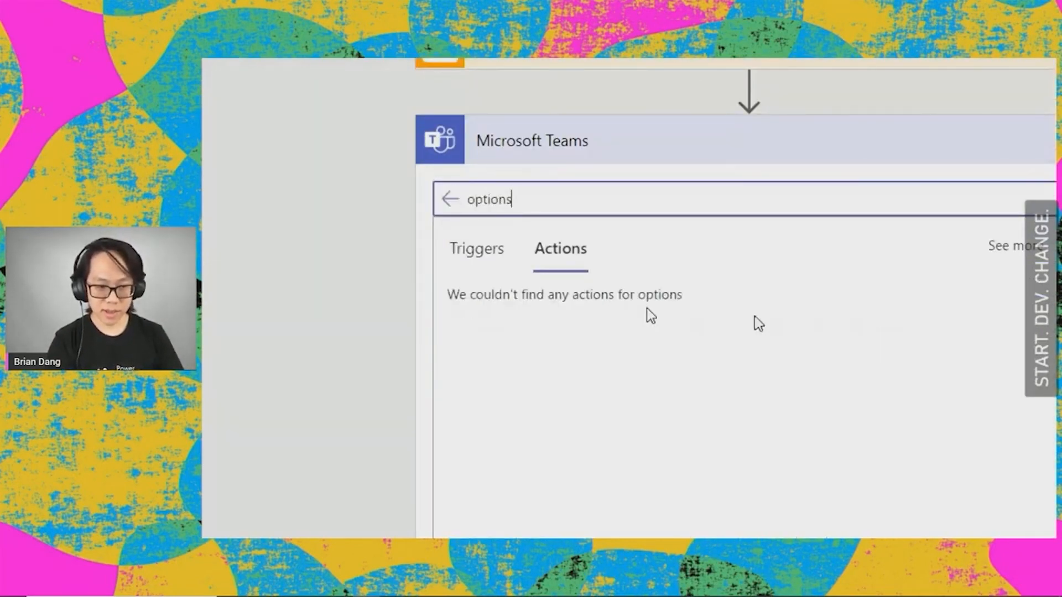
pyautogui.click(631, 311)
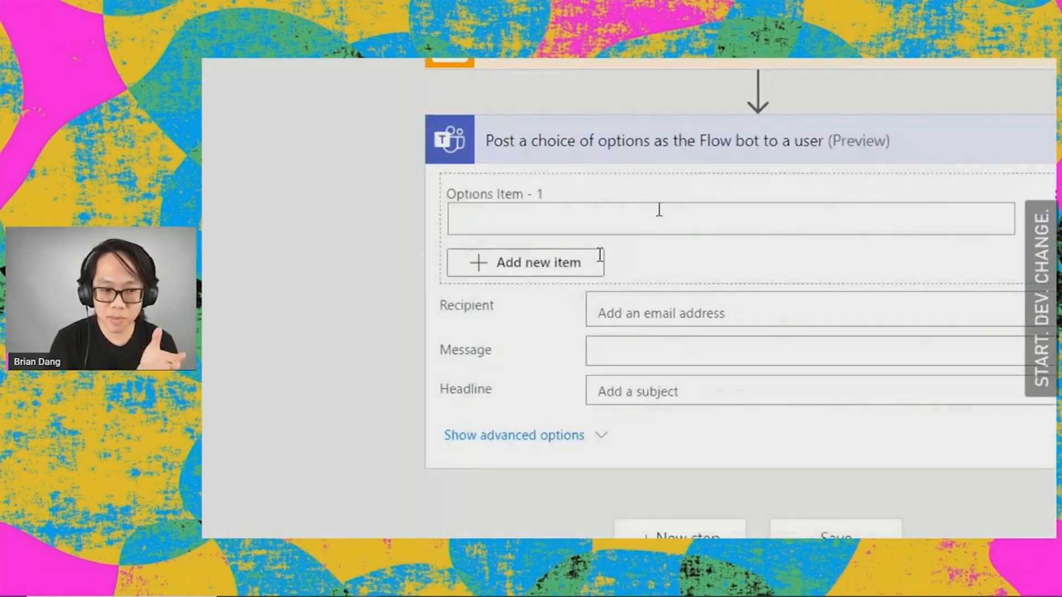
# Step: Give the Teams action two options, "Interested" and "Not interested"
pyautogui.click(659, 210)
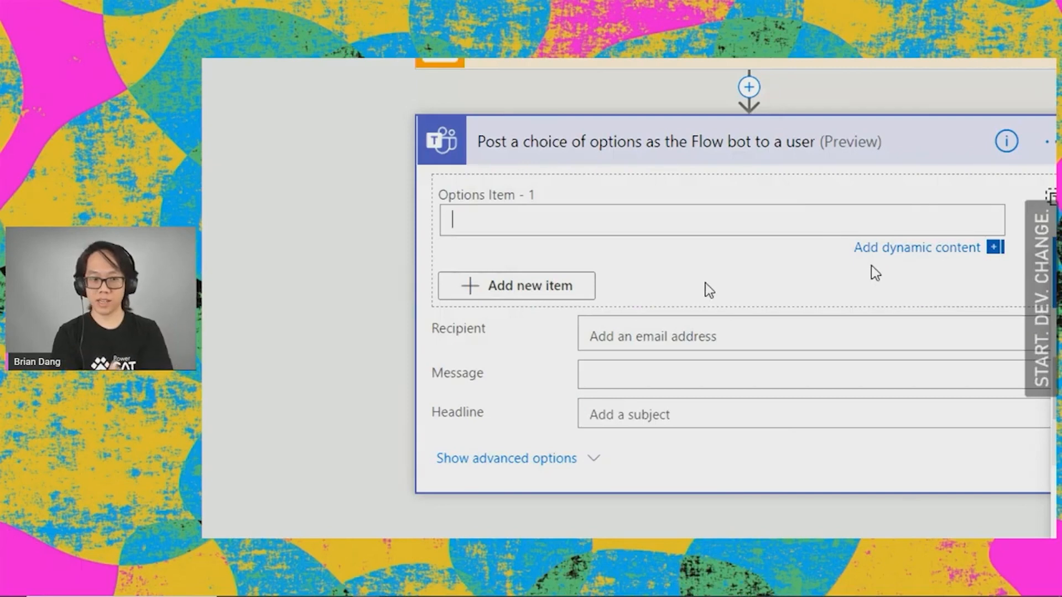
pyautogui.write('In')
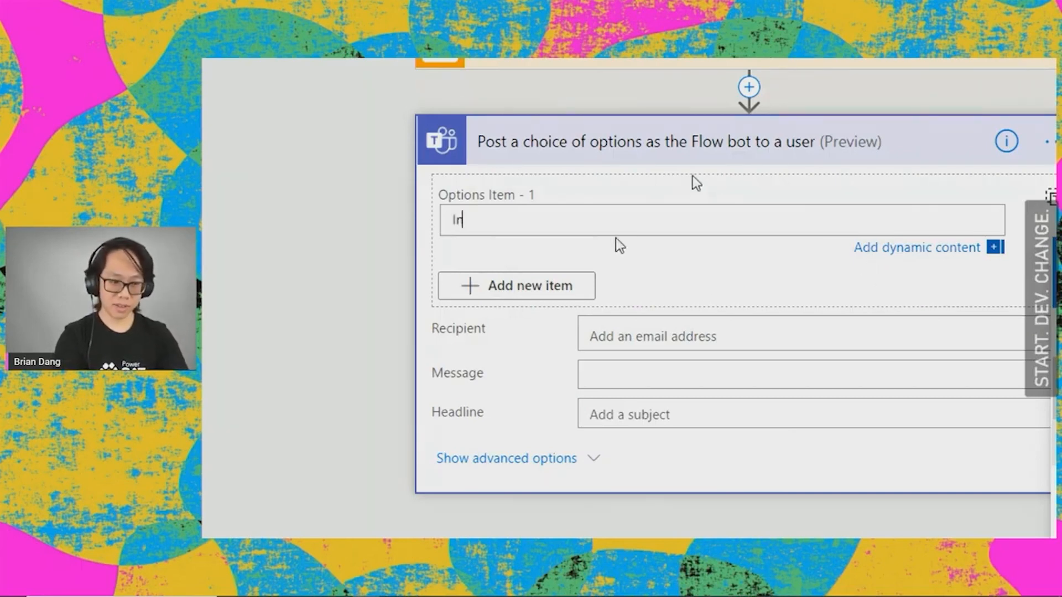
pyautogui.write('terested')
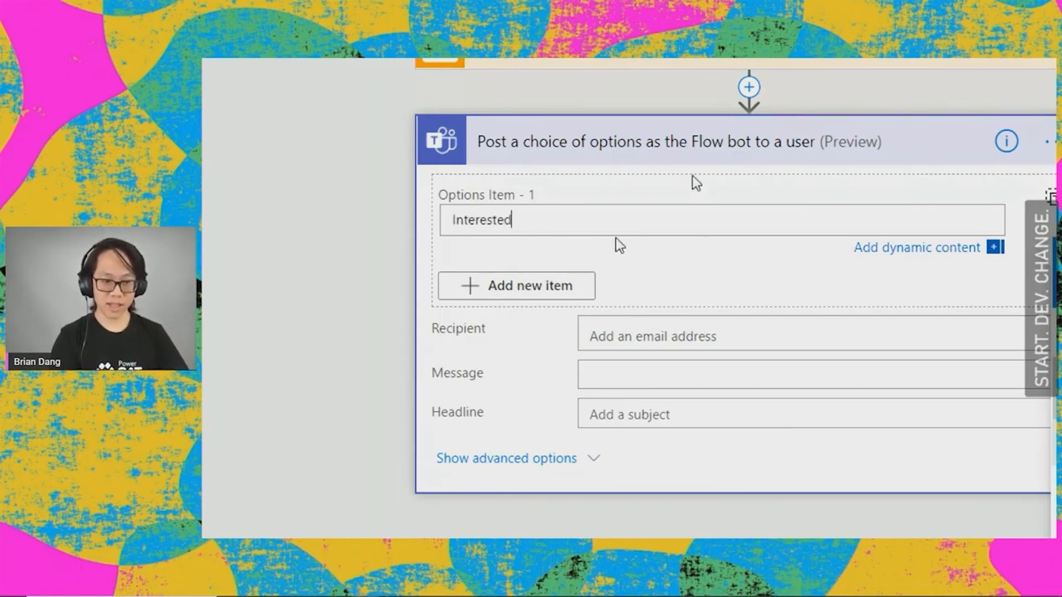
pyautogui.click(548, 288)
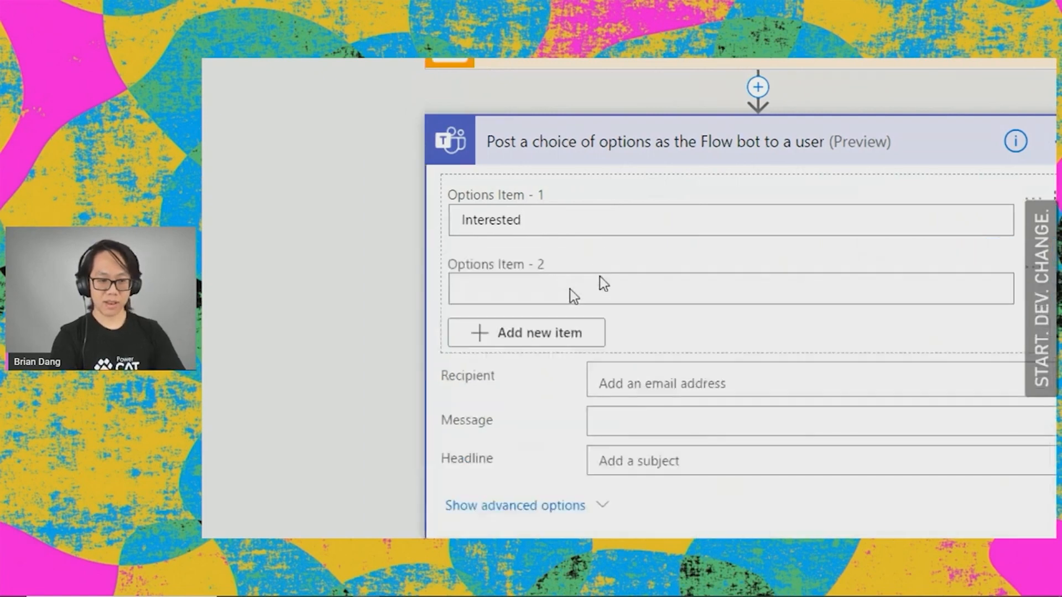
pyautogui.click(572, 291)
pyautogui.write('Not interese')
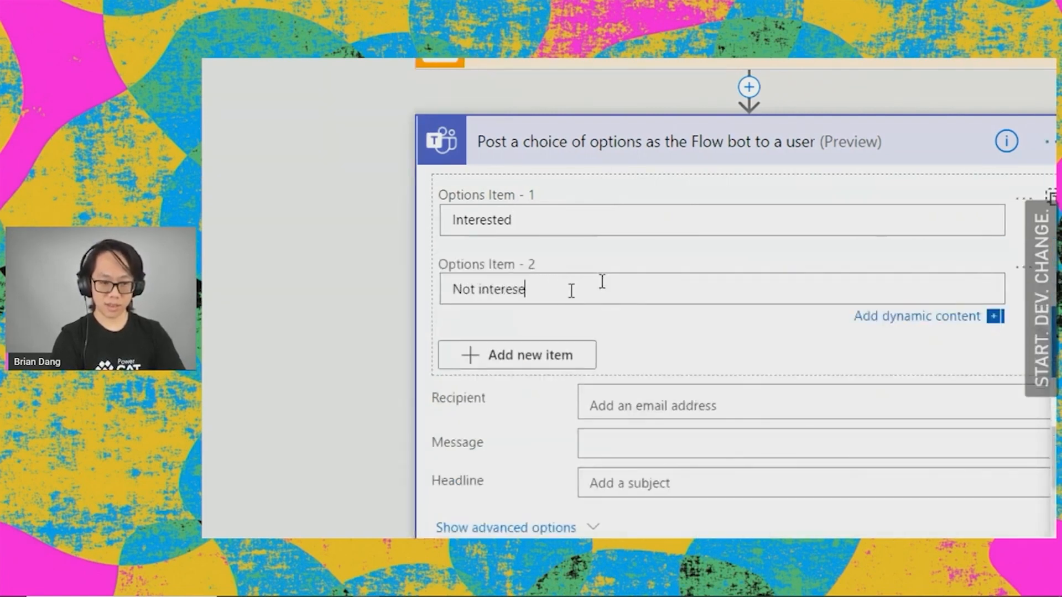
pyautogui.press('BackSpace')
pyautogui.write('ted')
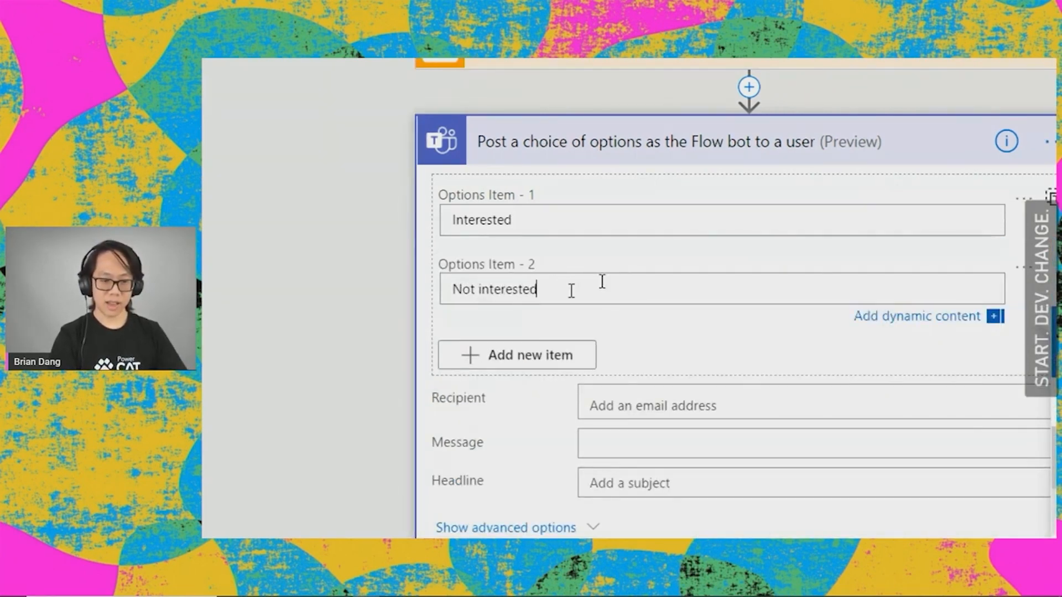
# Step: Look up the recipient by first name and choose the matching user for the Teams action
pyautogui.click(699, 402)
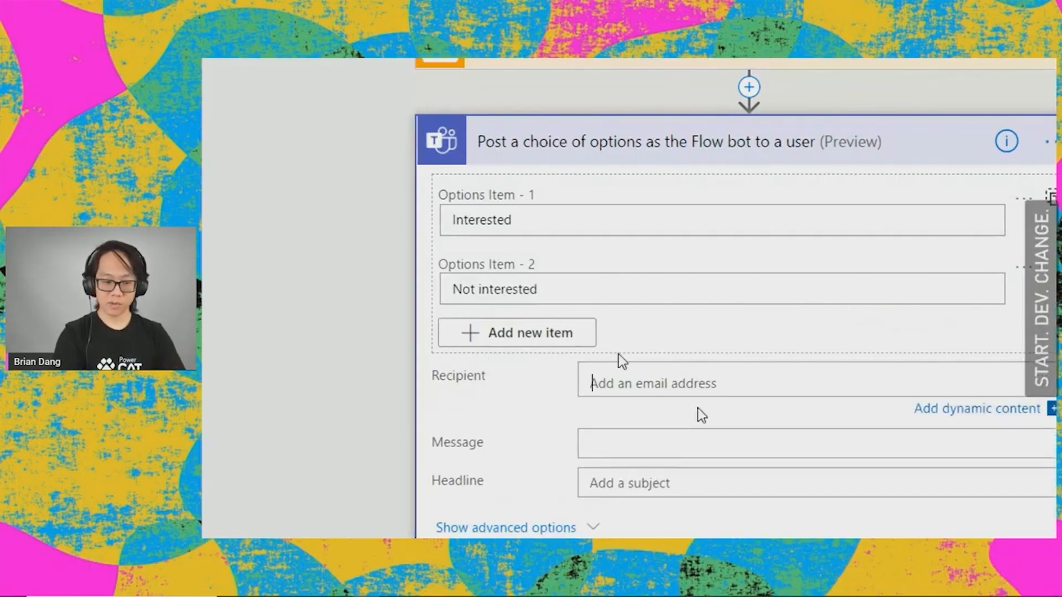
pyautogui.write('a')
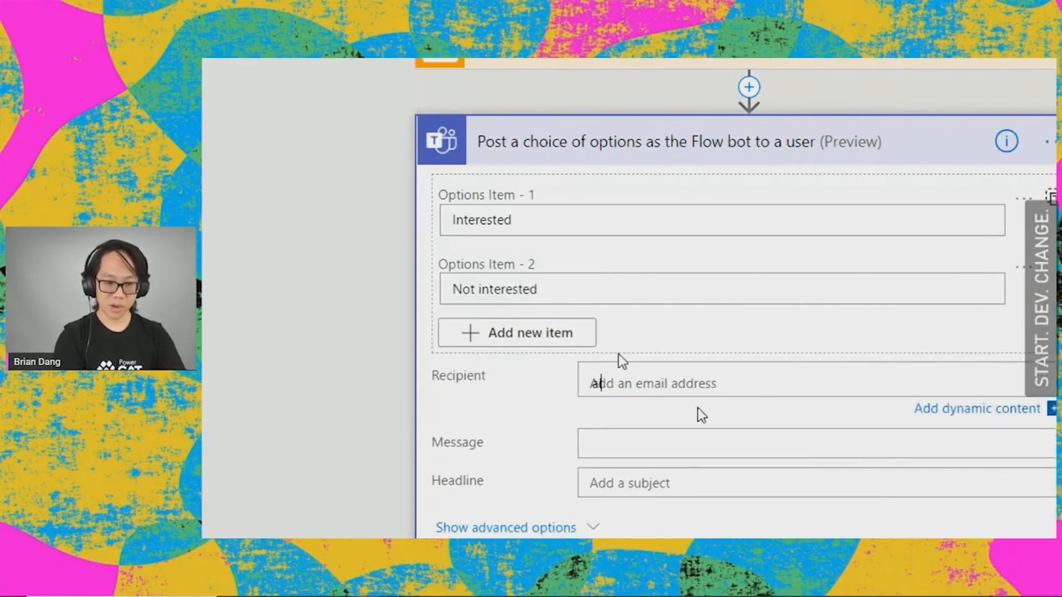
pyautogui.write('lex')
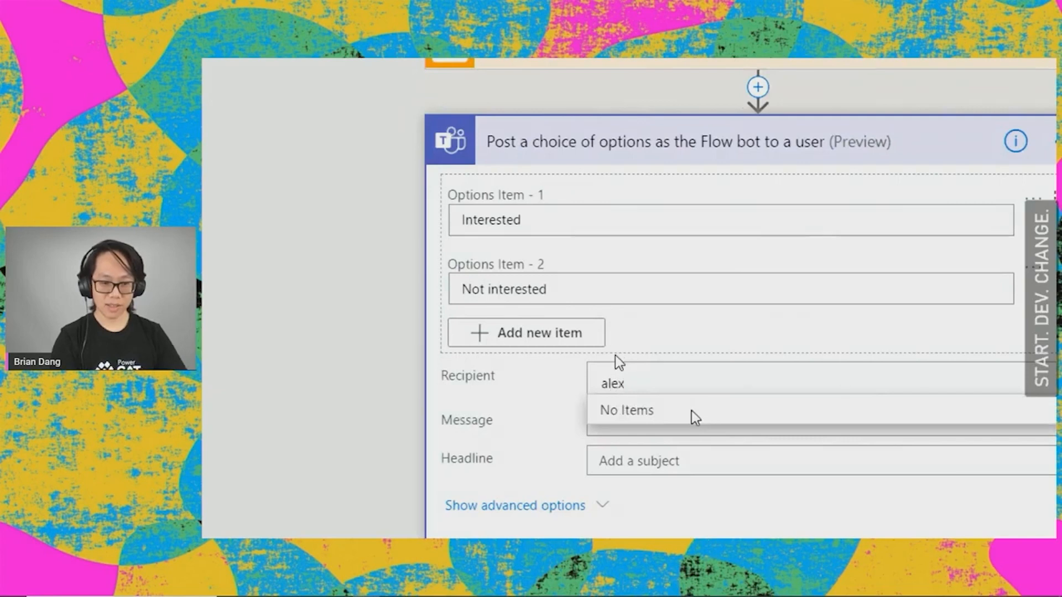
pyautogui.click(694, 412)
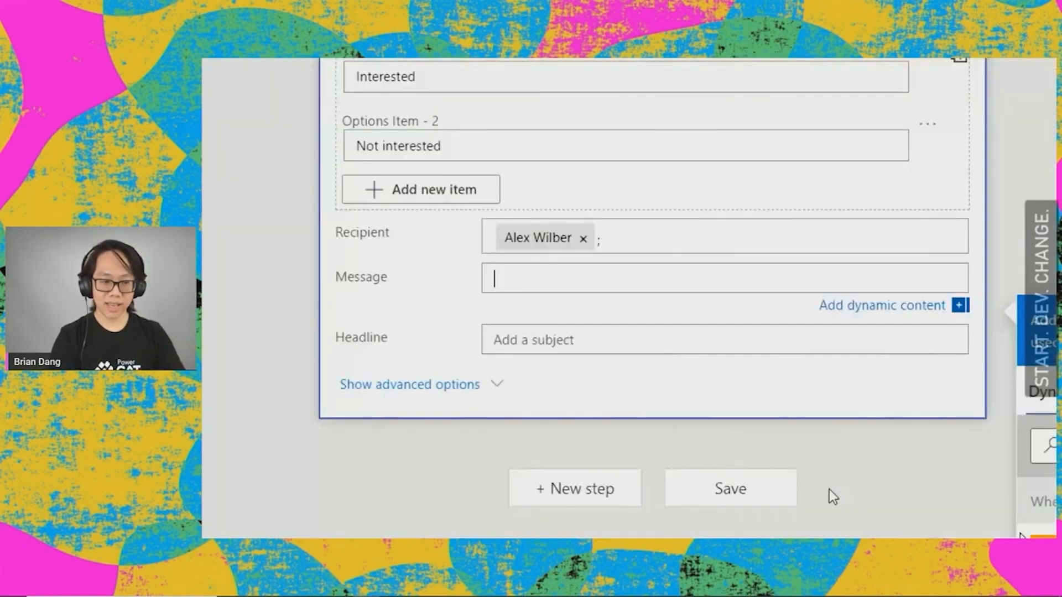
# Step: Write the message "Are you interested in this job?" followed by a blank line and a "Link:" line
pyautogui.write('Are')
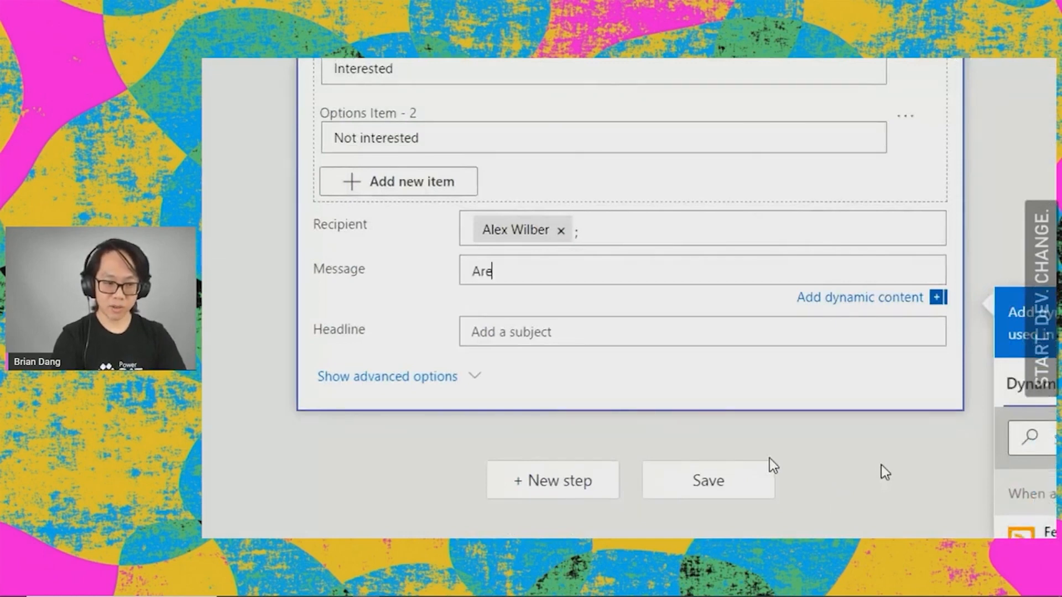
pyautogui.write(' you interested in this job?')
pyautogui.press('Return')
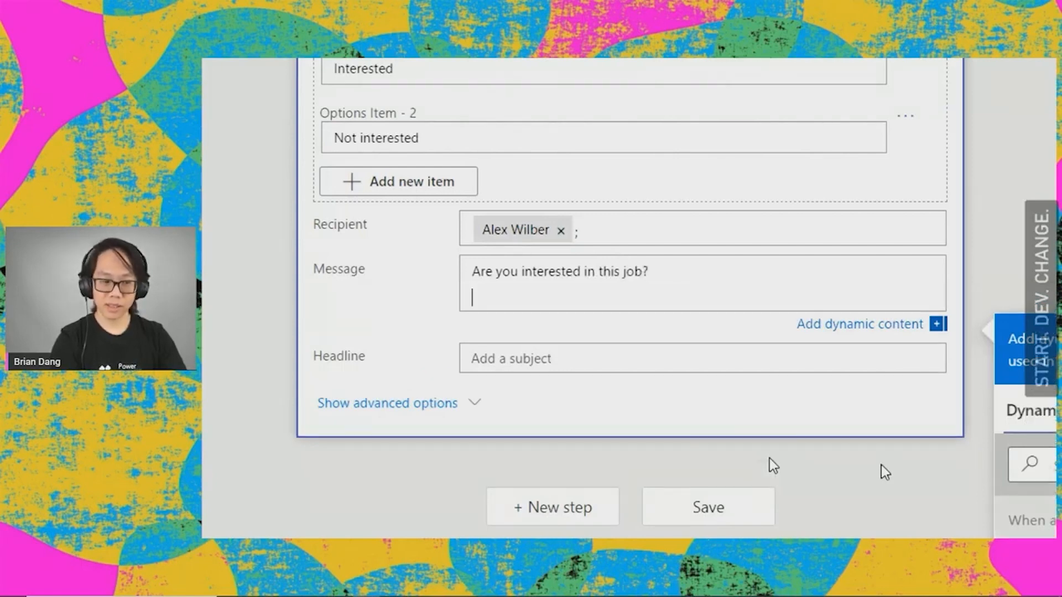
pyautogui.write('Link:')
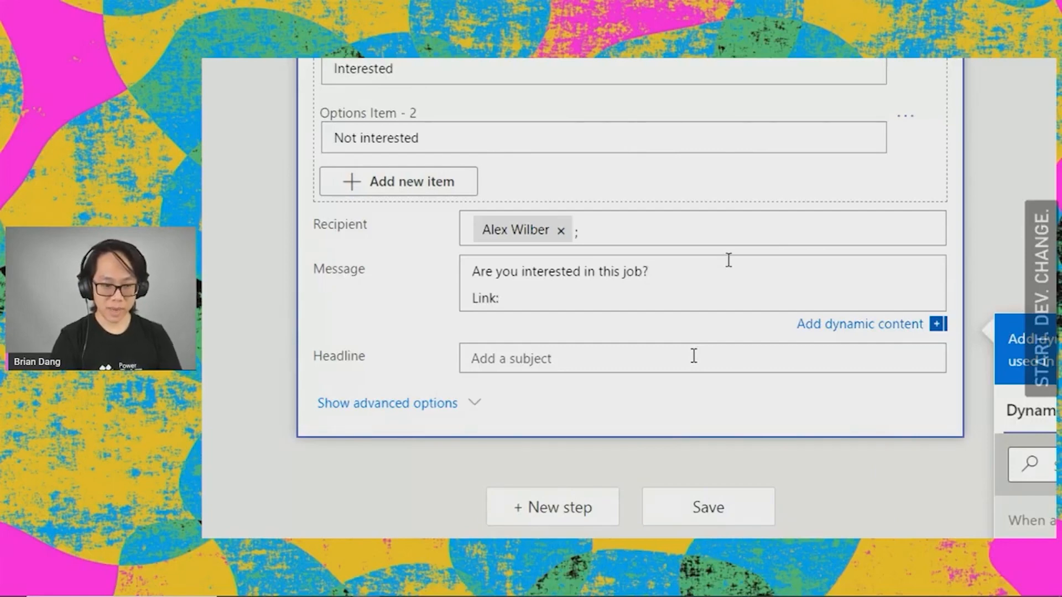
pyautogui.press('Return')
# Step: Insert the Feed title and Feed summary dynamic values on separate lines between the question and the "Link:" line of the message
pyautogui.scroll(-1, 728, 260)
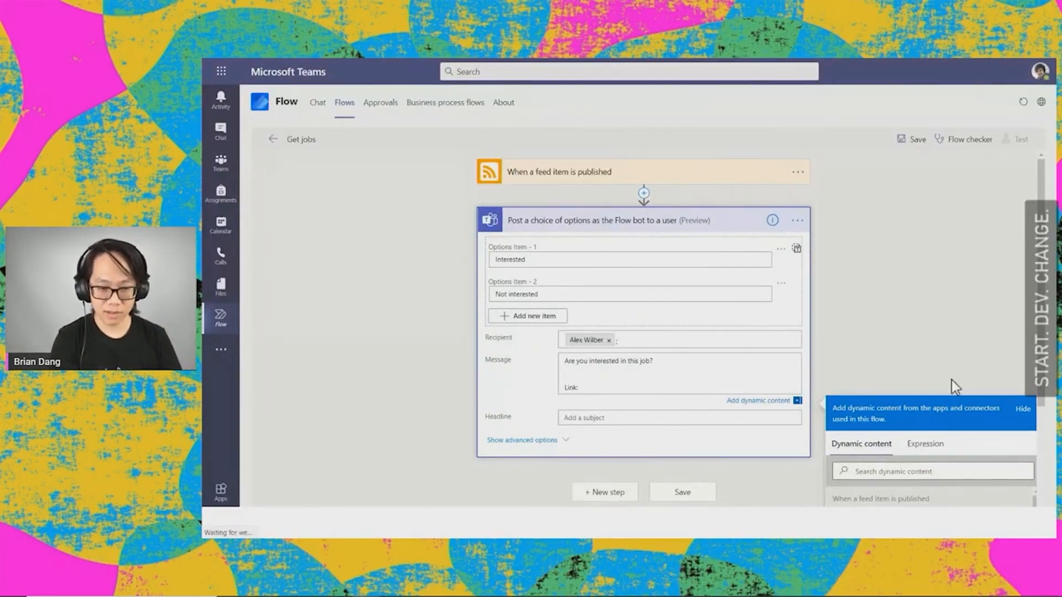
pyautogui.scroll(-3, 963, 364)
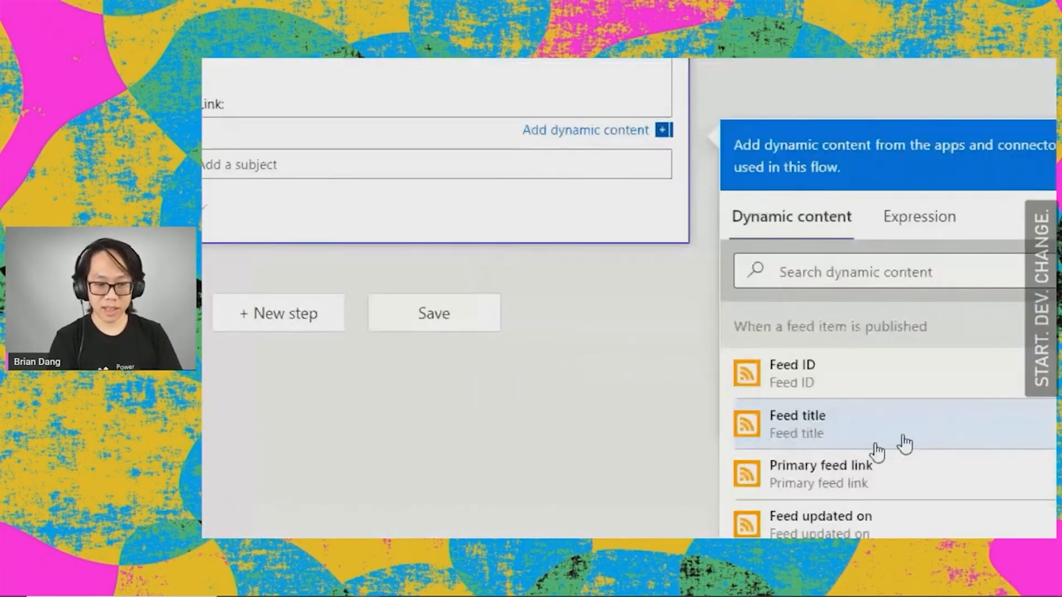
pyautogui.click(835, 440)
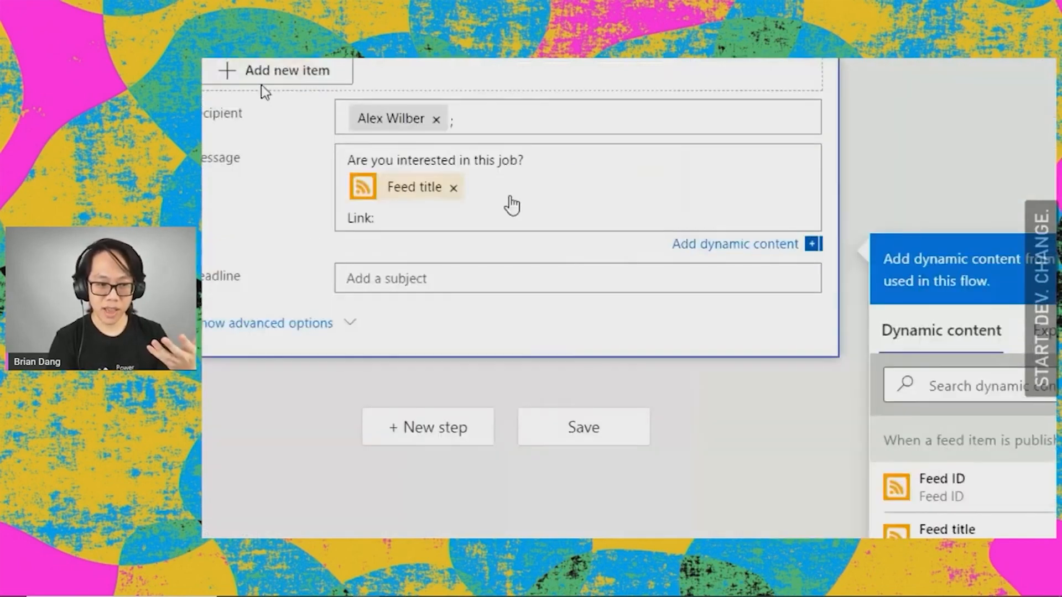
pyautogui.press('Return')
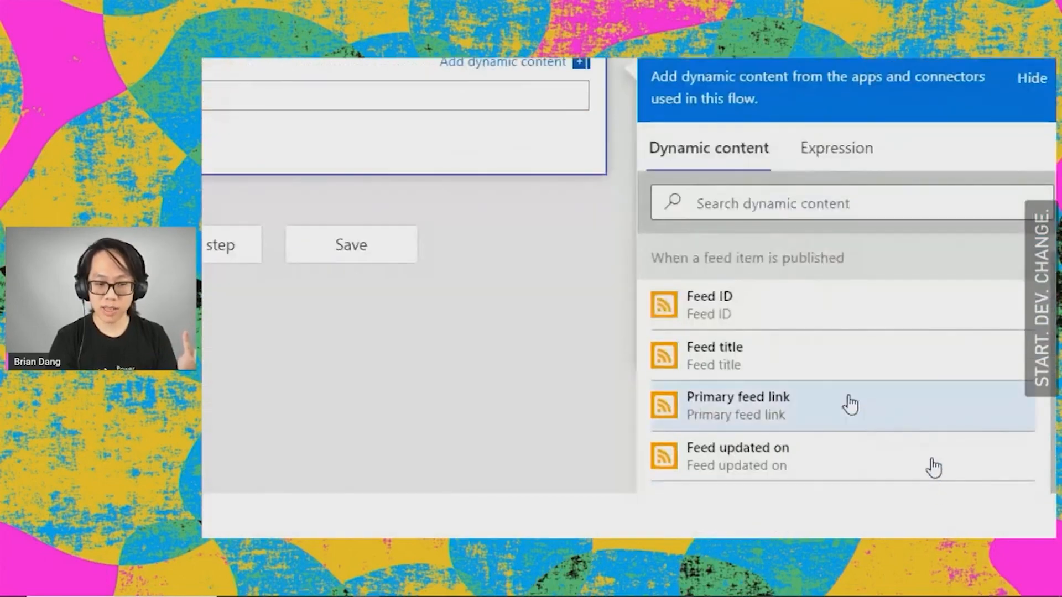
pyautogui.scroll(-1, 850, 403)
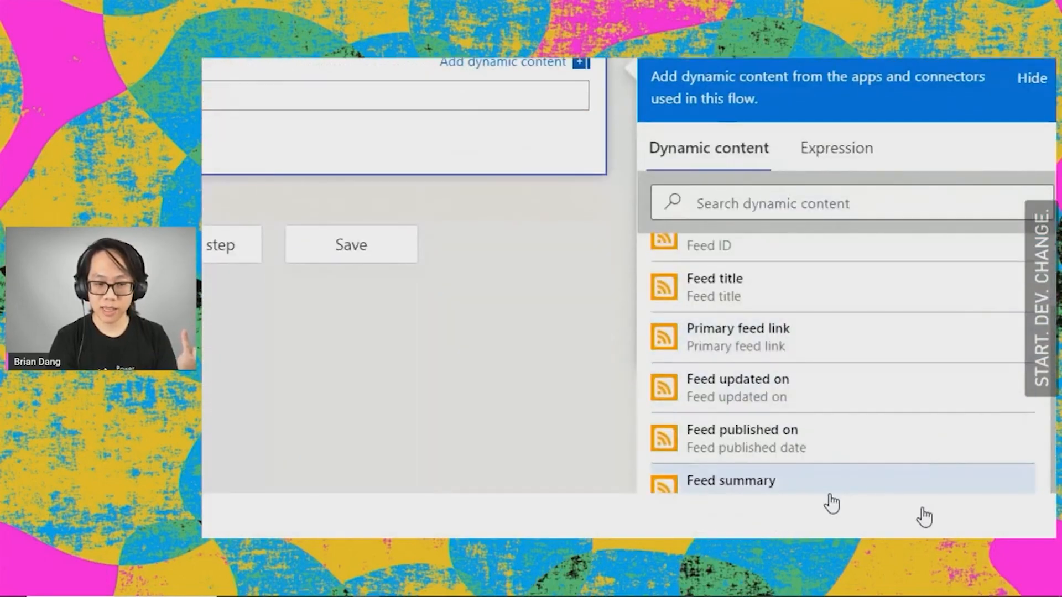
pyautogui.click(914, 490)
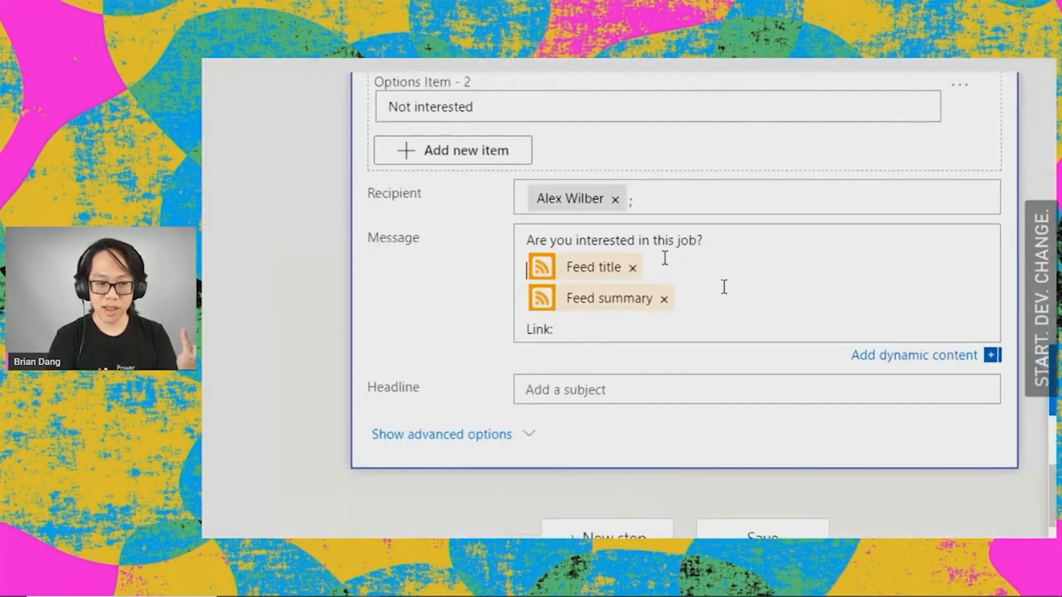
# Step: Insert the Primary feed link dynamic value after "Link:" in the message and save the flow
pyautogui.click(689, 303)
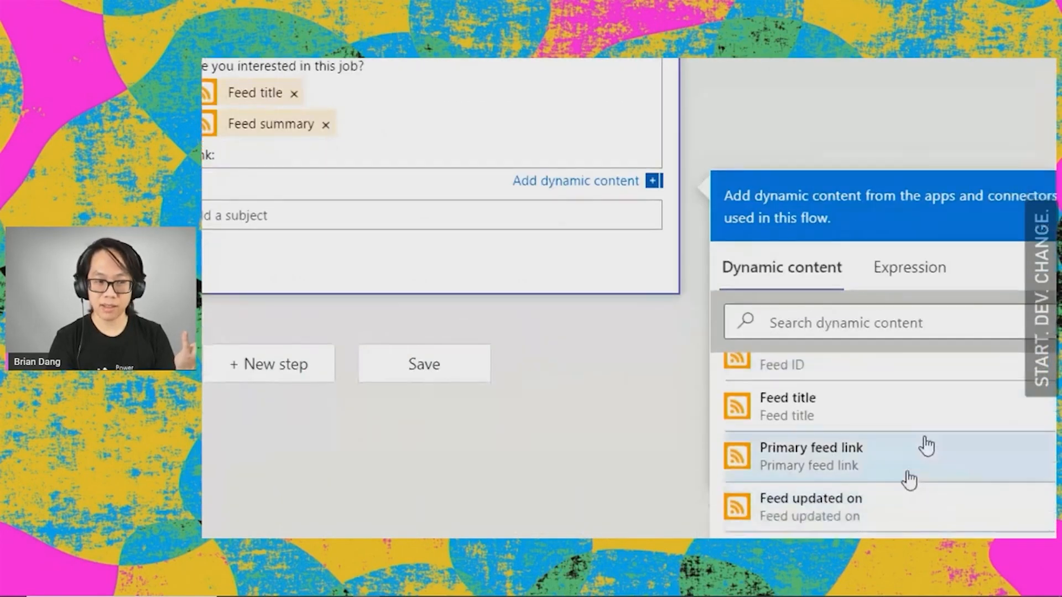
pyautogui.click(929, 449)
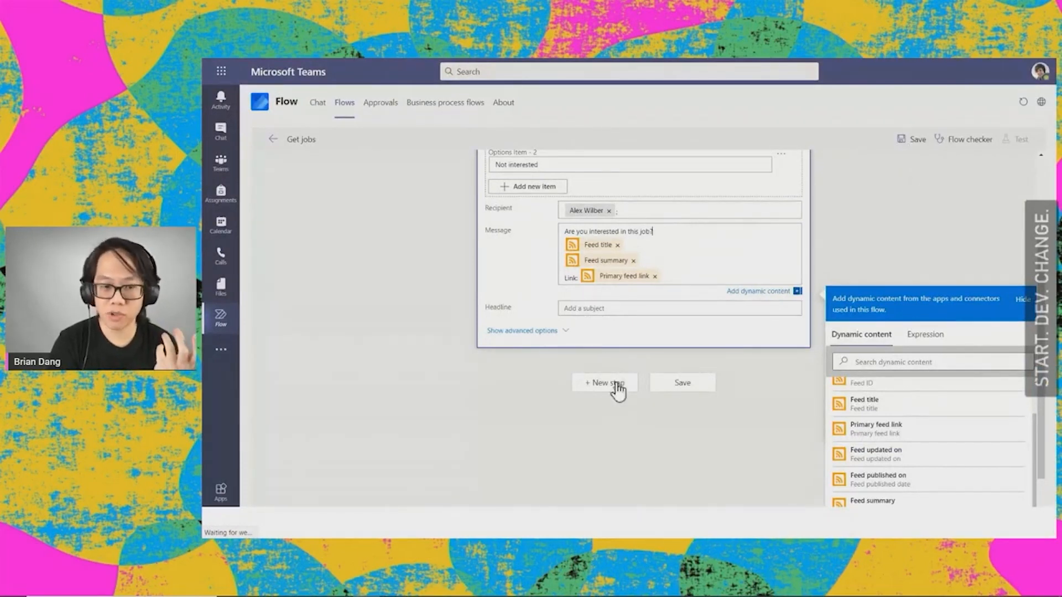
pyautogui.click(915, 150)
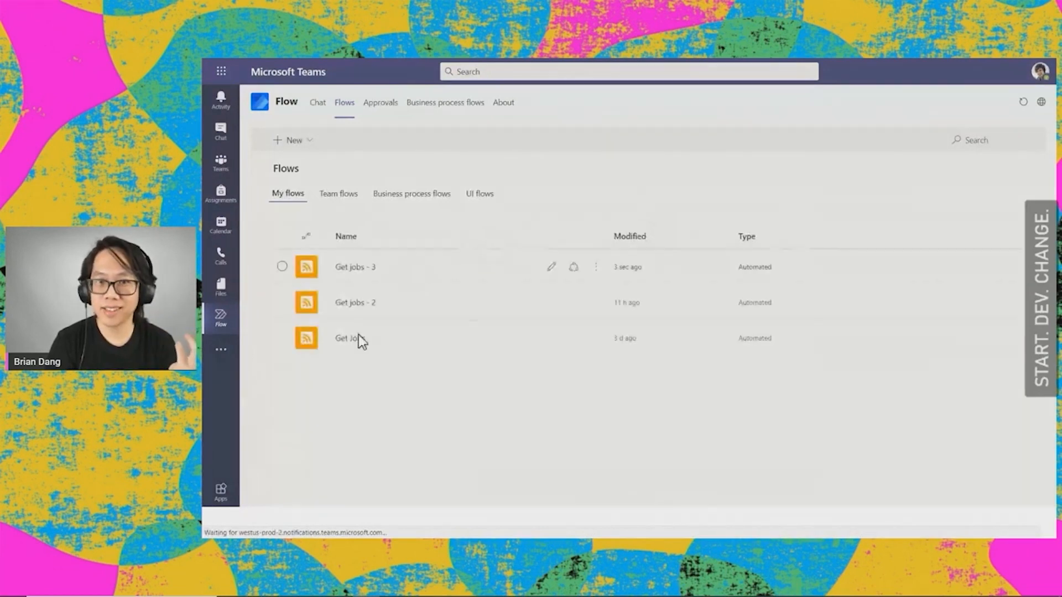
# Step: Open the existing "Get Jobs" flow for editing and examine its Condition, Delay and mobile notification actions
pyautogui.click(354, 341)
pyautogui.click(354, 340)
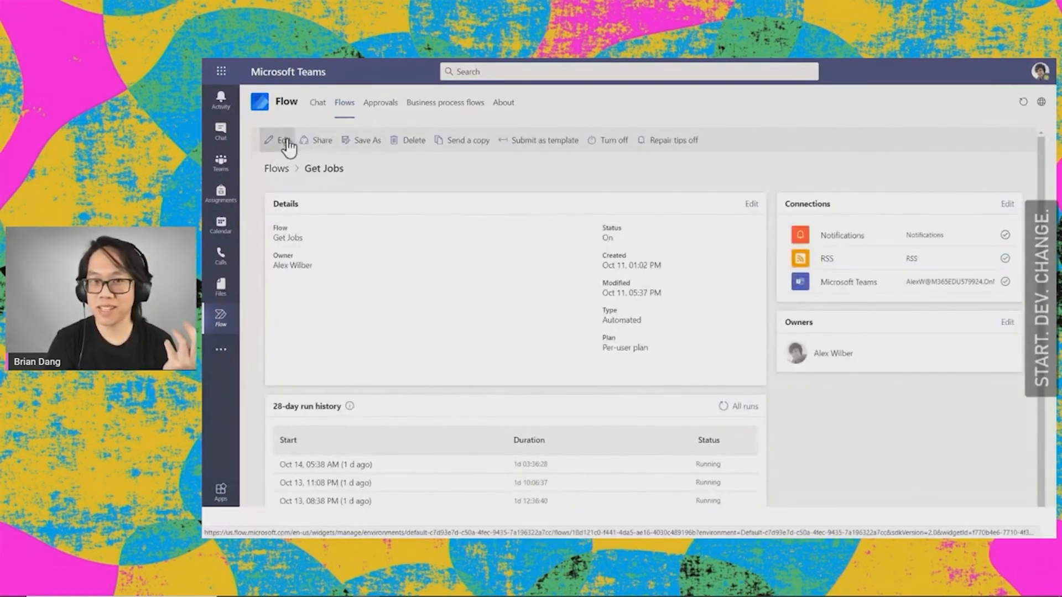
pyautogui.click(270, 141)
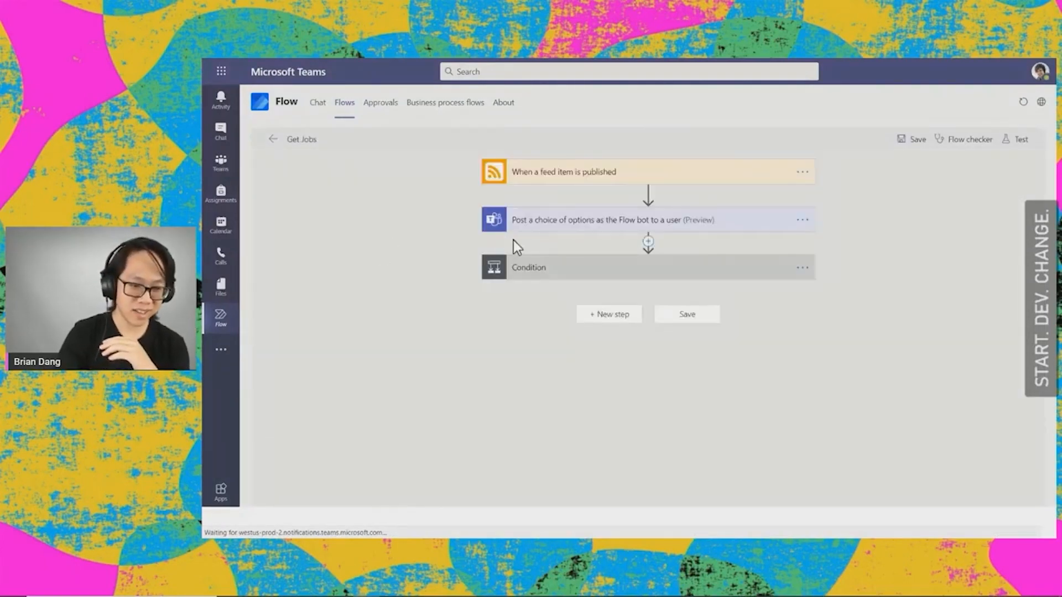
pyautogui.click(532, 269)
pyautogui.click(483, 429)
pyautogui.scroll(-2, 501, 448)
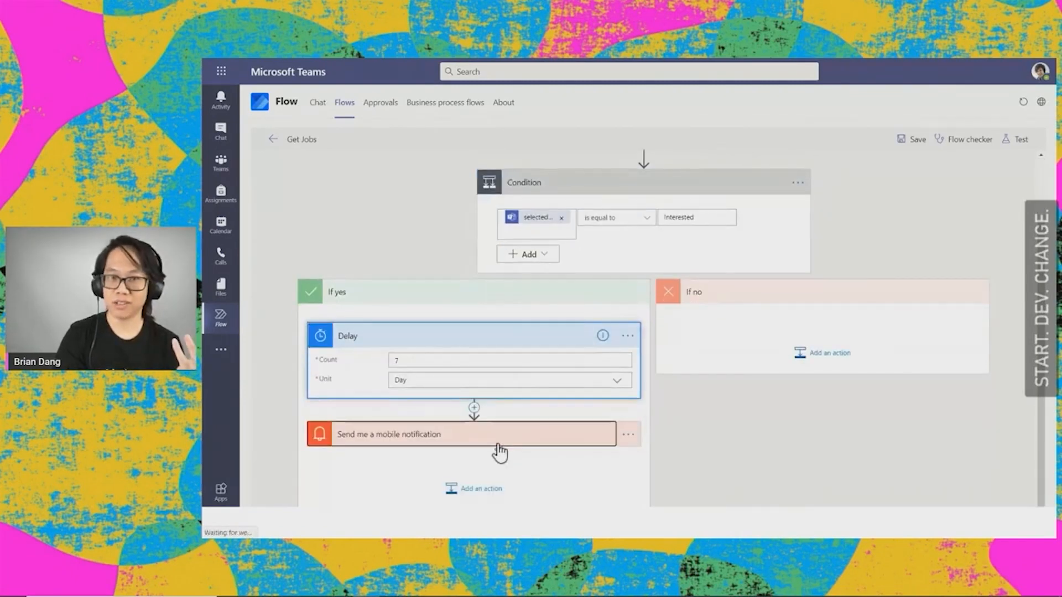
pyautogui.click(499, 449)
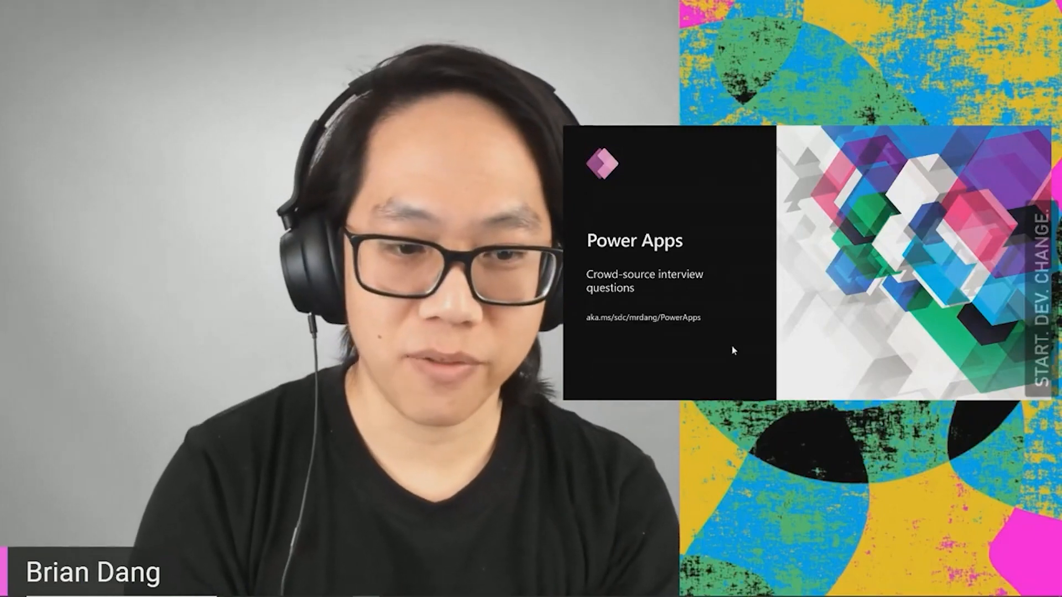
# Step: Switch from the slides to Microsoft Teams, search its apps for "power" and open Power Apps
pyautogui.press('ctrl+super+Right')
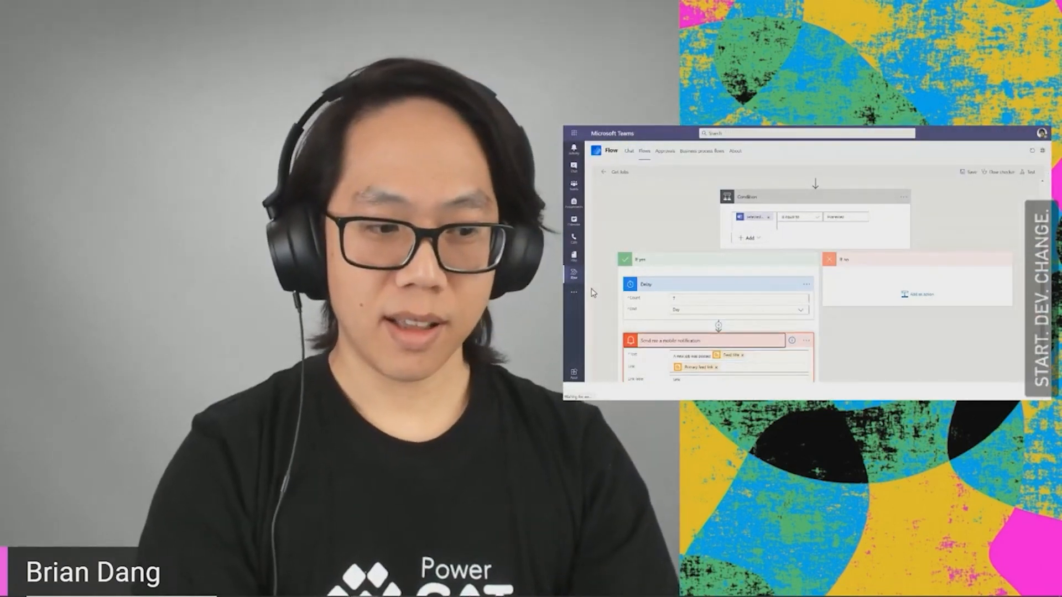
pyautogui.press('super+plus')
pyautogui.click(566, 299)
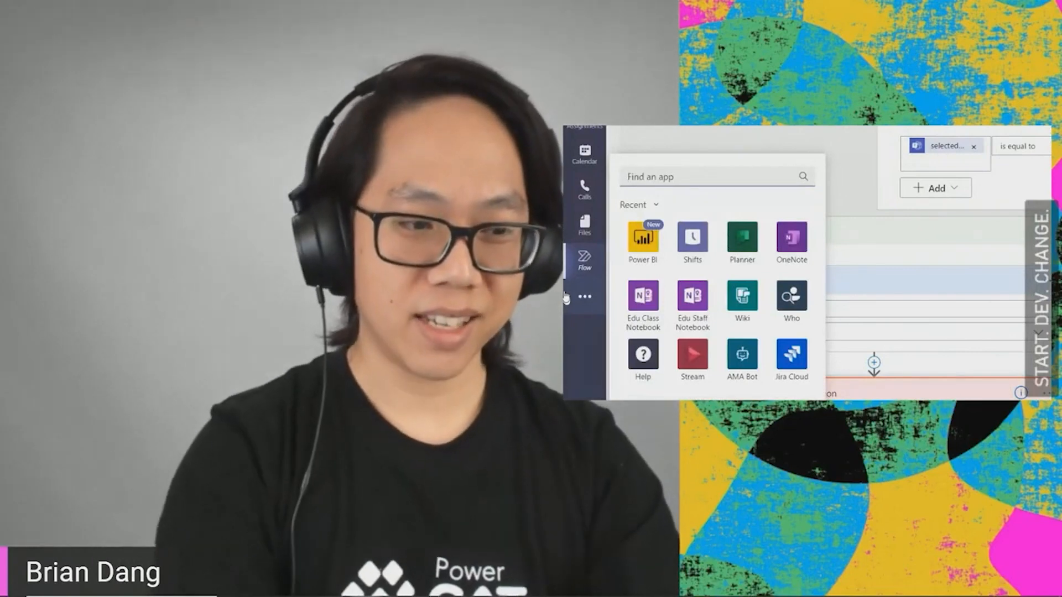
pyautogui.write('power')
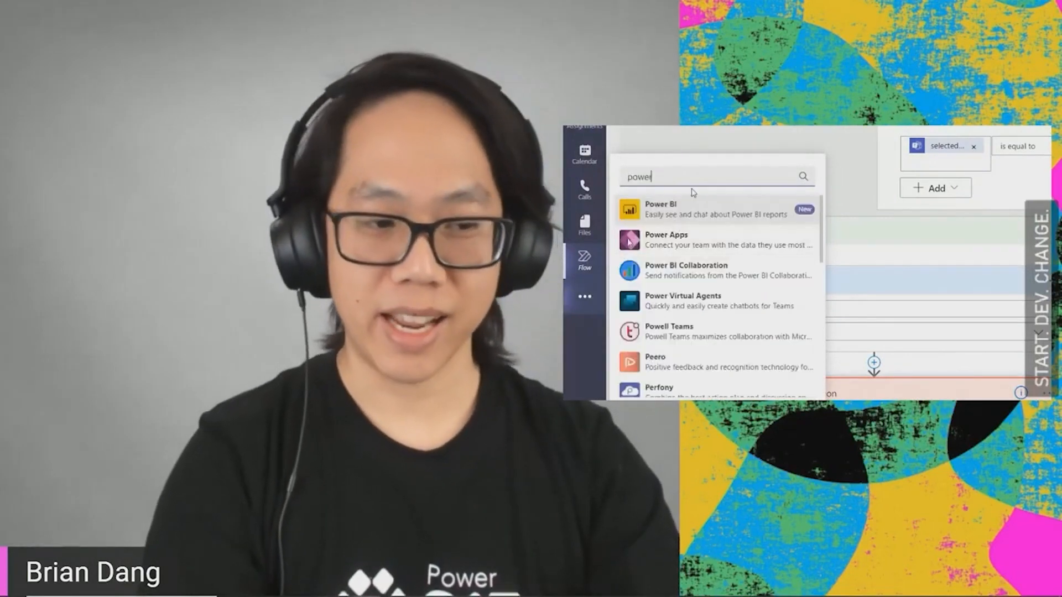
pyautogui.click(697, 244)
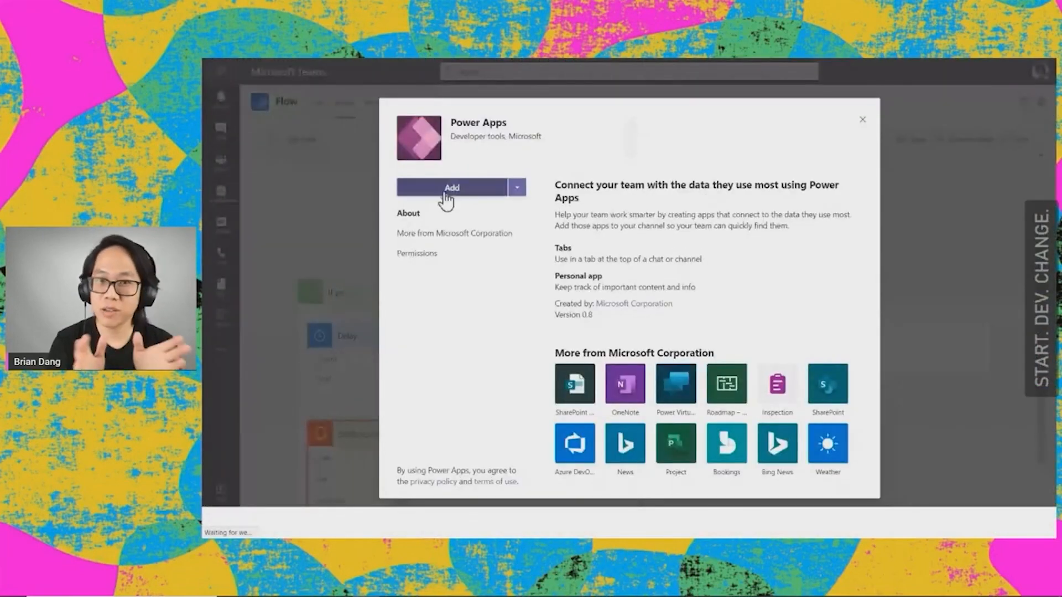
pyautogui.click(445, 191)
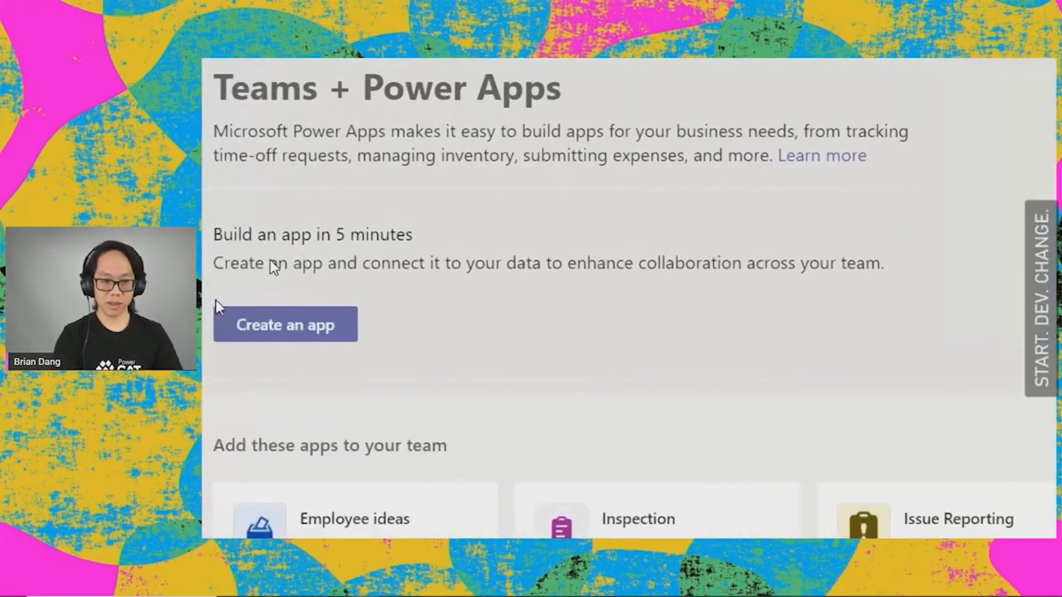
# Step: Create a new Power Apps app in the "Start. Dev. Change." team
pyautogui.click(335, 326)
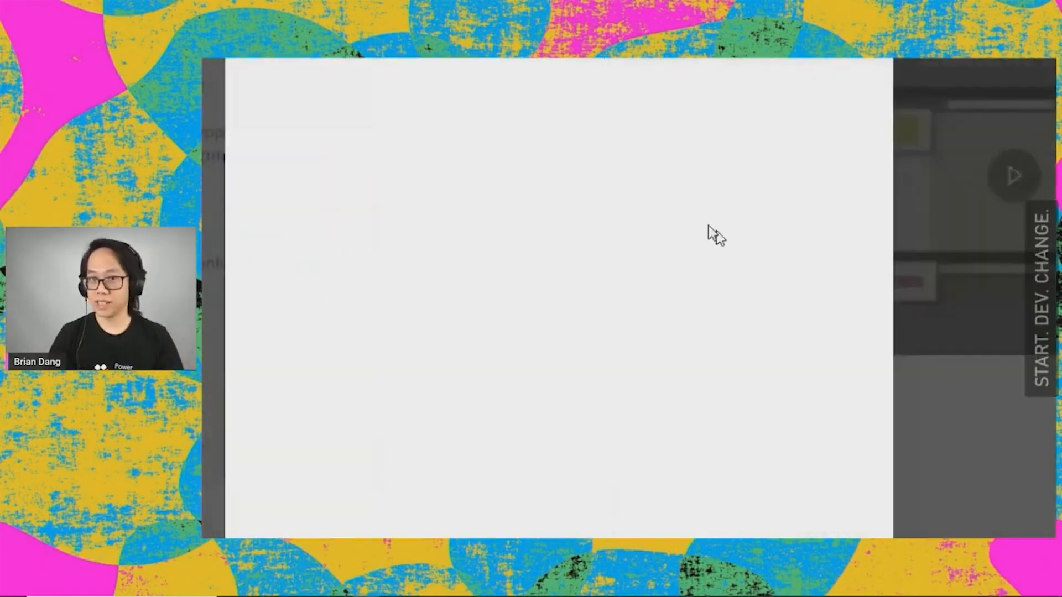
pyautogui.press('super+minus')
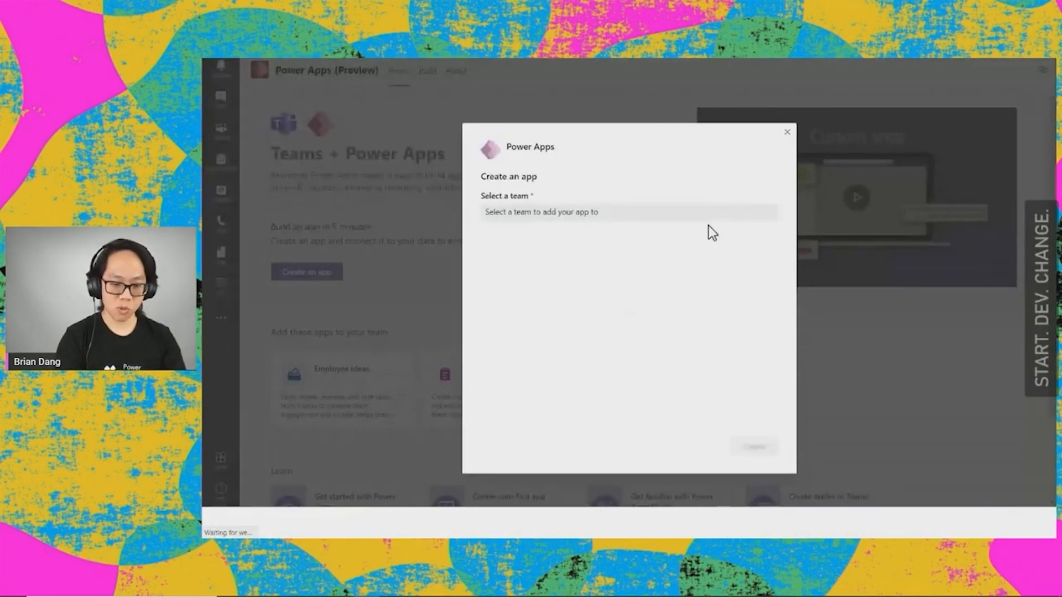
pyautogui.click(695, 233)
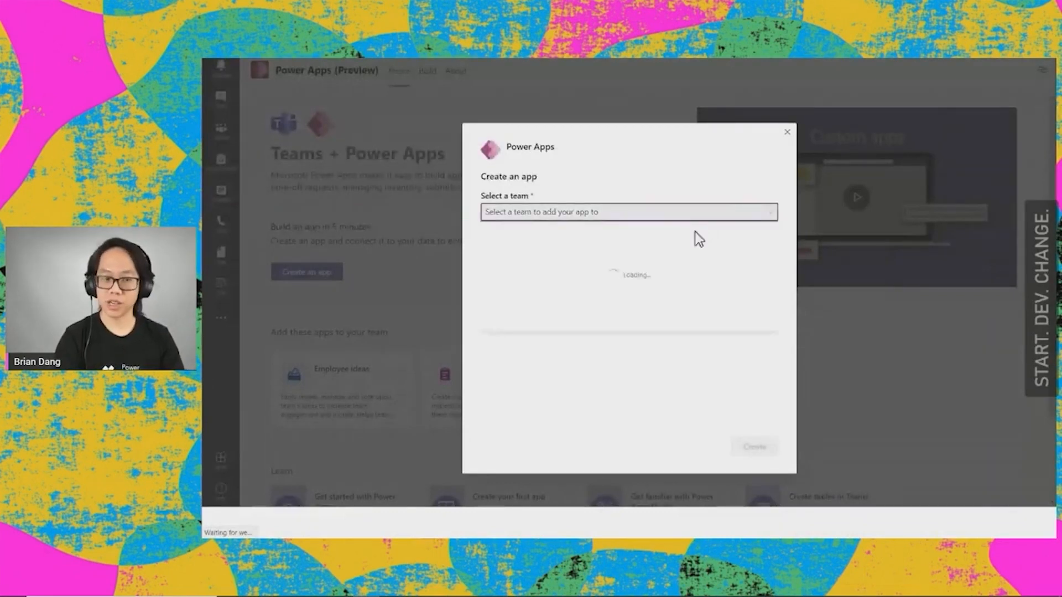
pyautogui.press('super+plus')
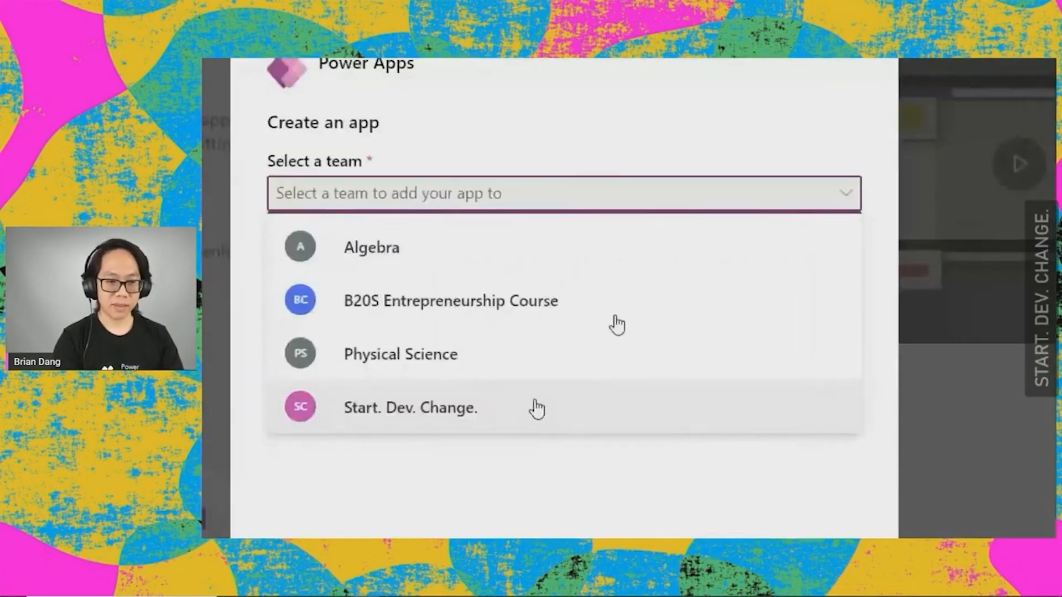
pyautogui.click(535, 408)
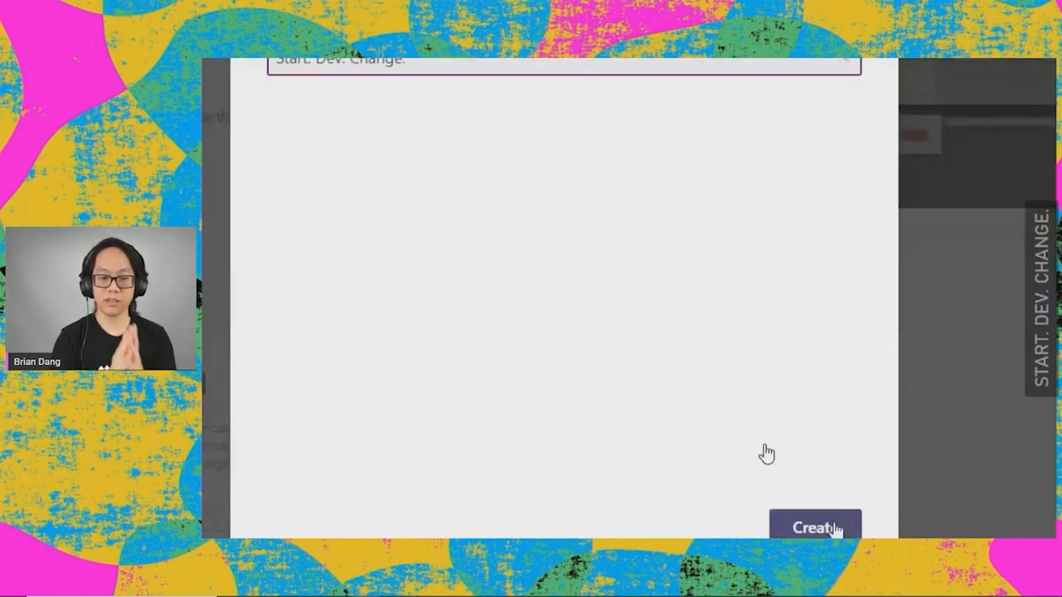
pyautogui.click(824, 532)
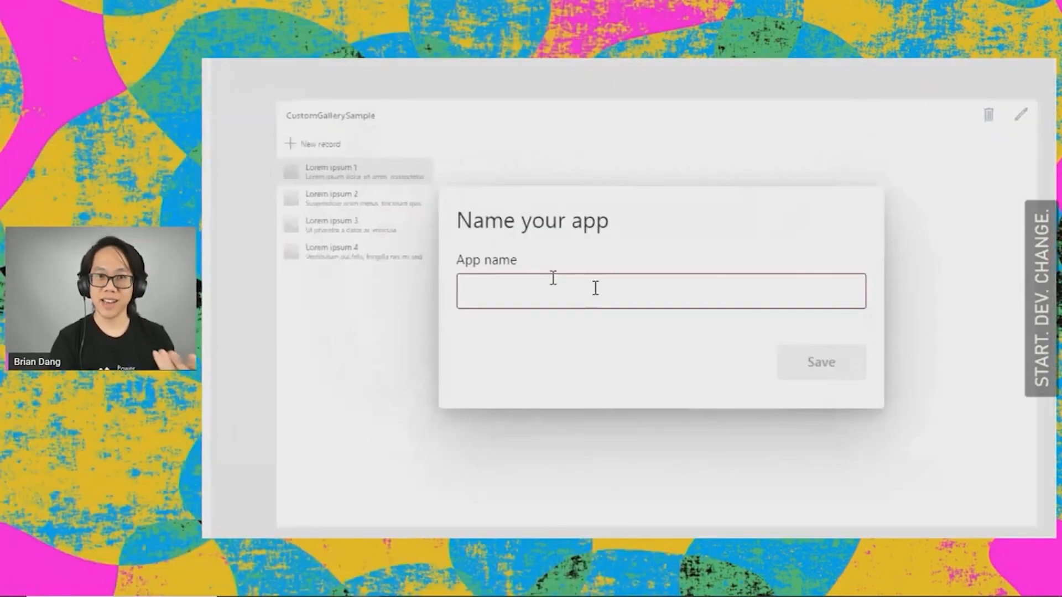
# Step: Name the new app "Interview Question Bank" and save it
pyautogui.click(596, 290)
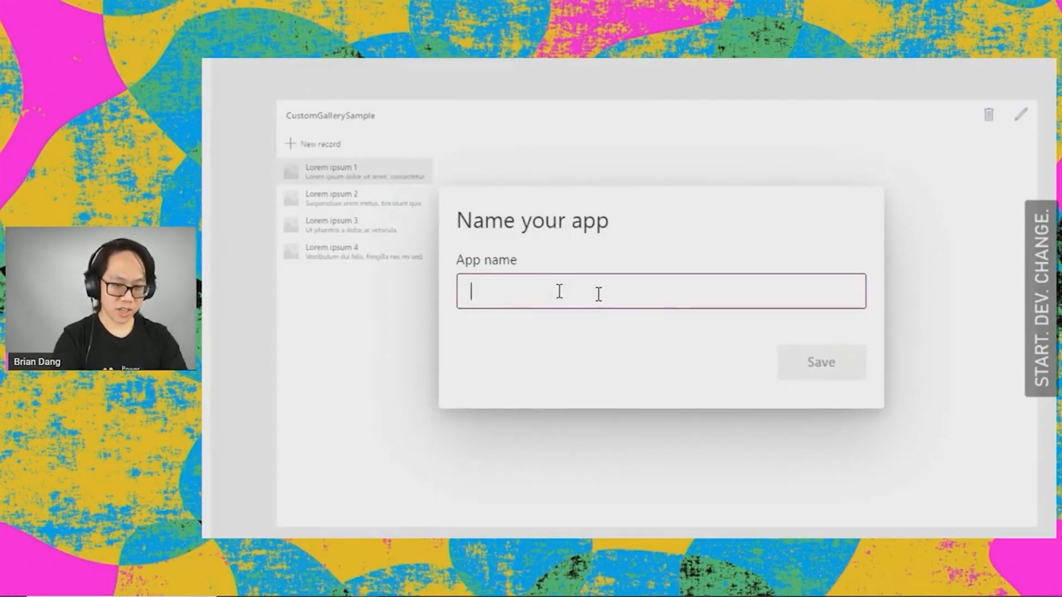
pyautogui.write('Question Bank')
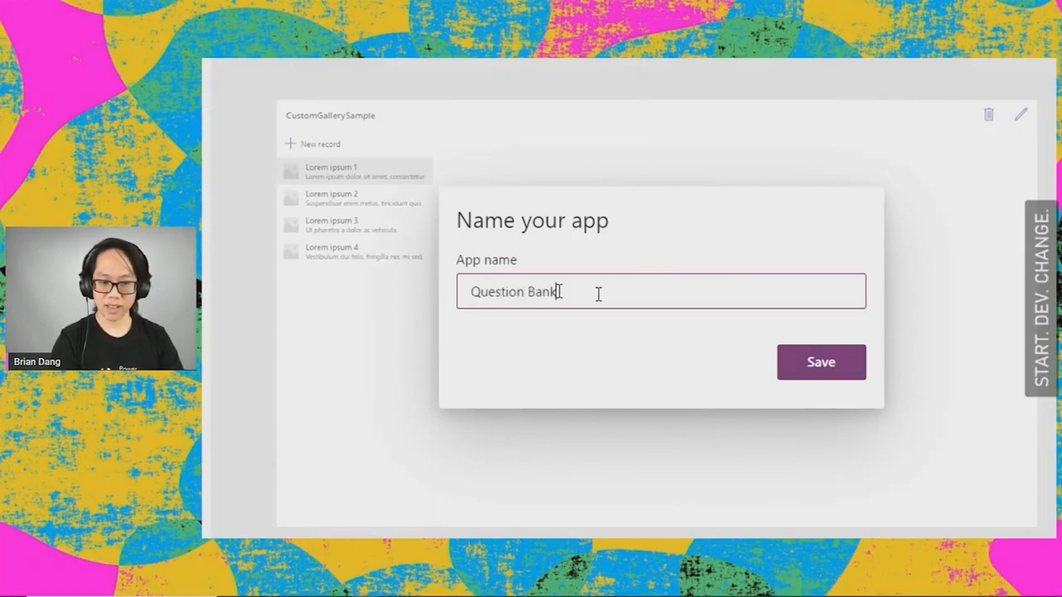
pyautogui.click(852, 372)
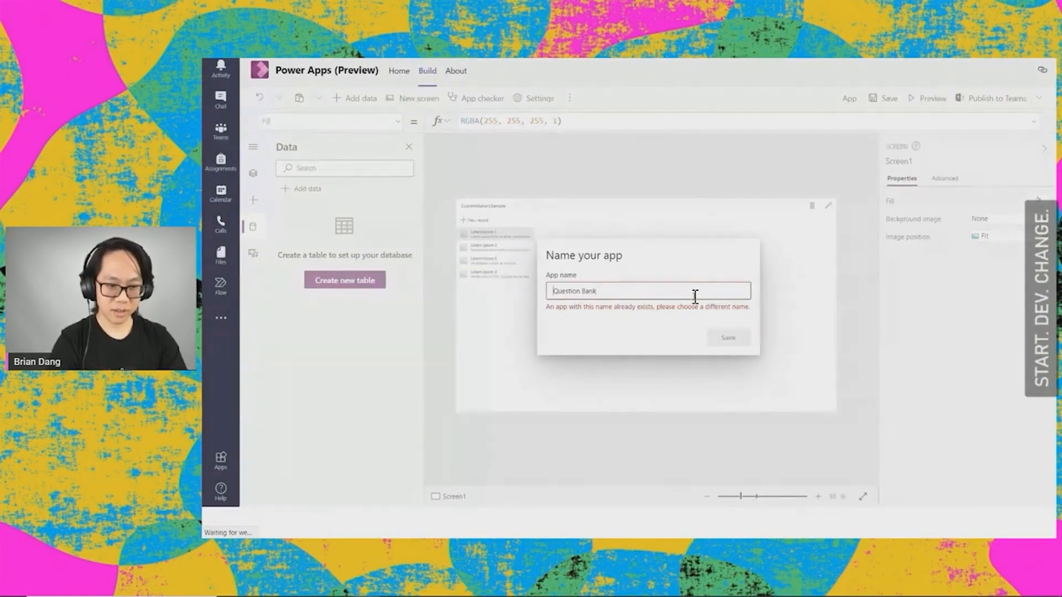
pyautogui.write('Interview')
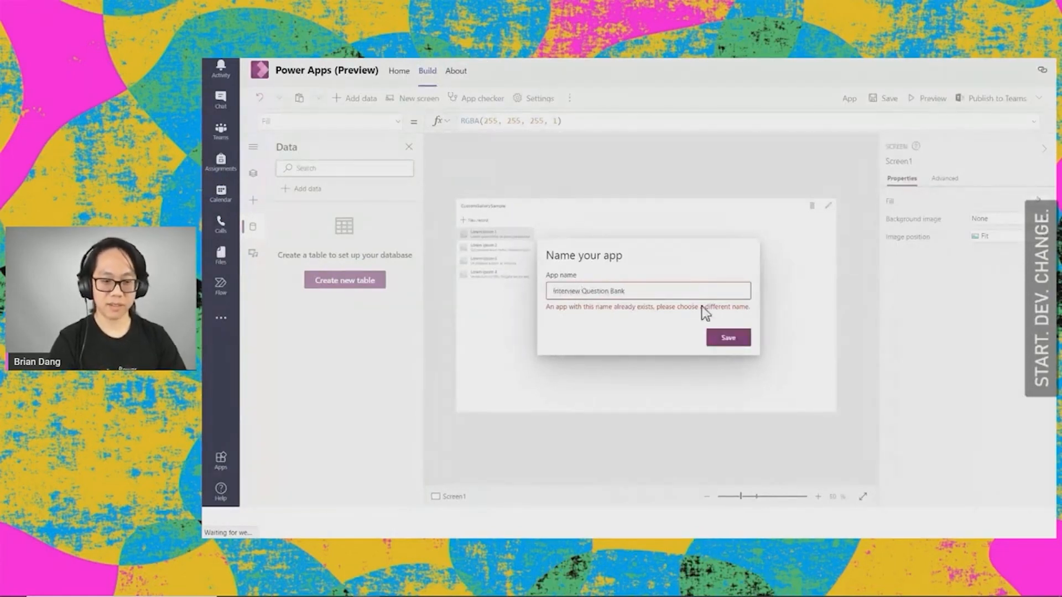
pyautogui.click(716, 334)
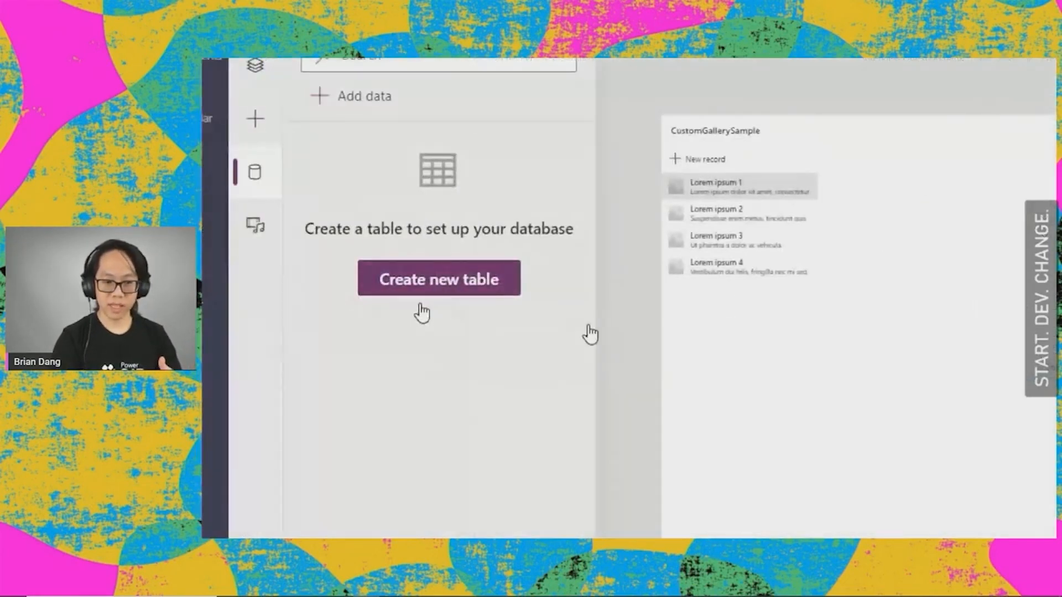
# Step: Create a new table named "Question" with the plural name "Questions"
pyautogui.click(437, 293)
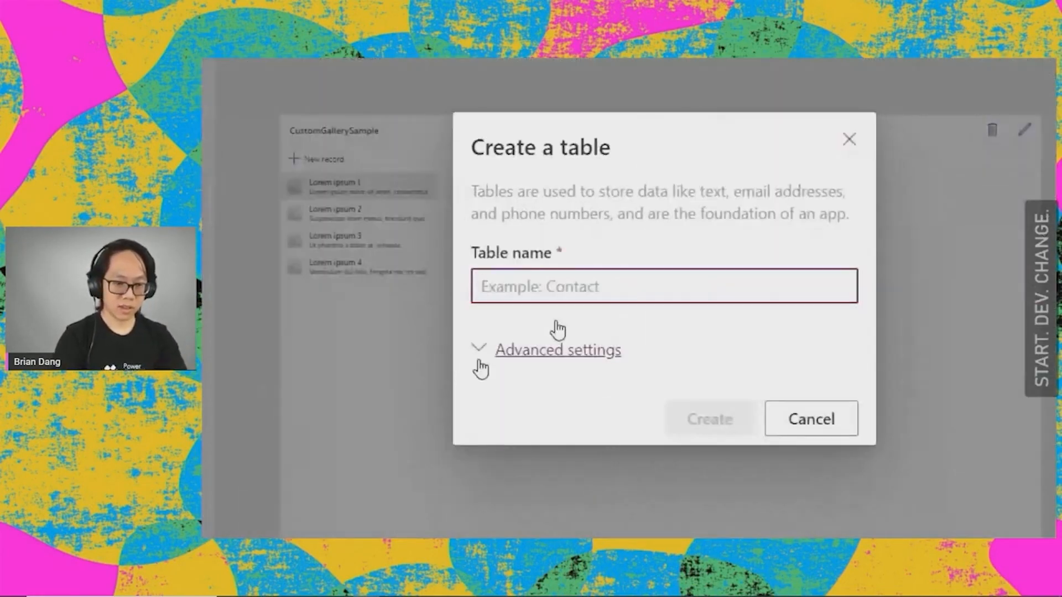
pyautogui.write('Question')
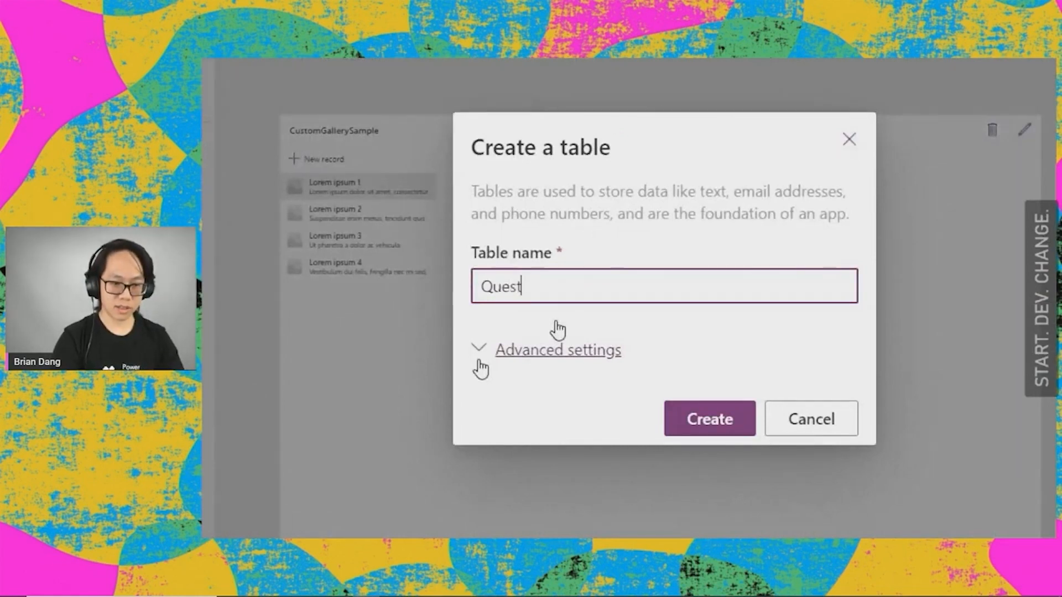
pyautogui.click(608, 348)
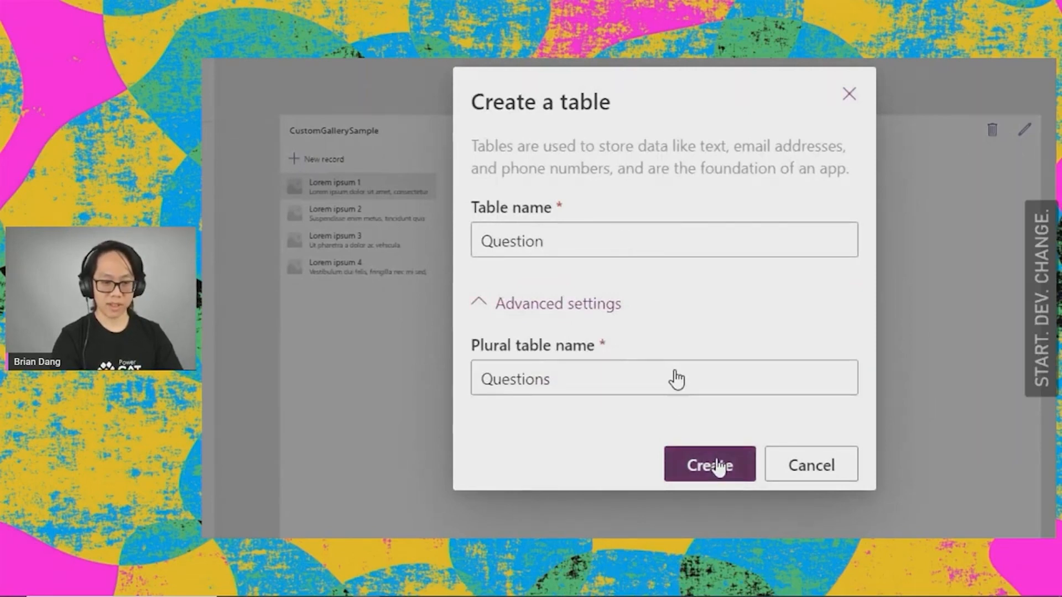
pyautogui.scroll(-1, 669, 377)
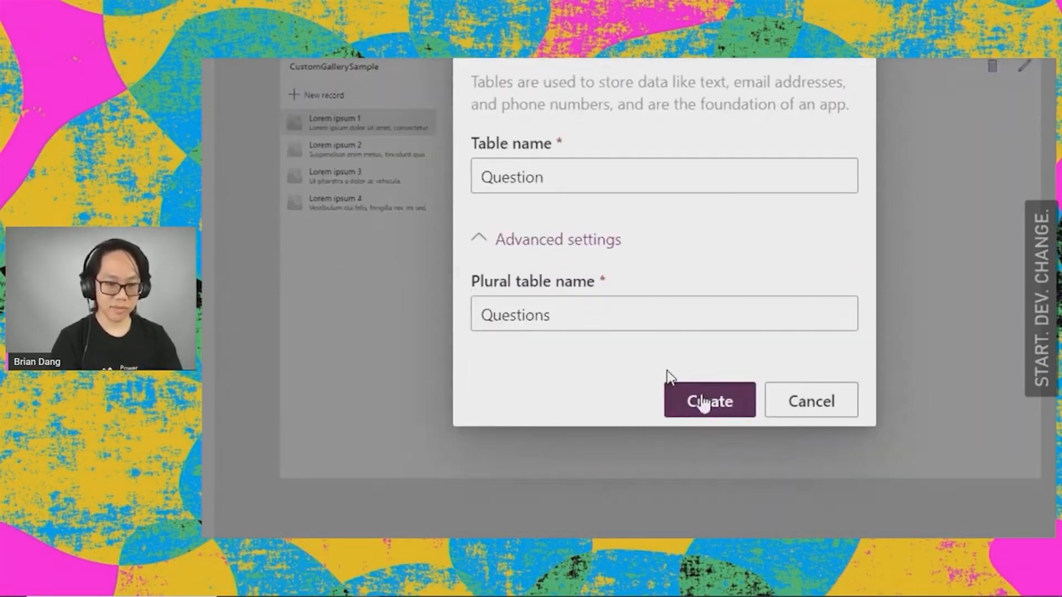
pyautogui.click(704, 402)
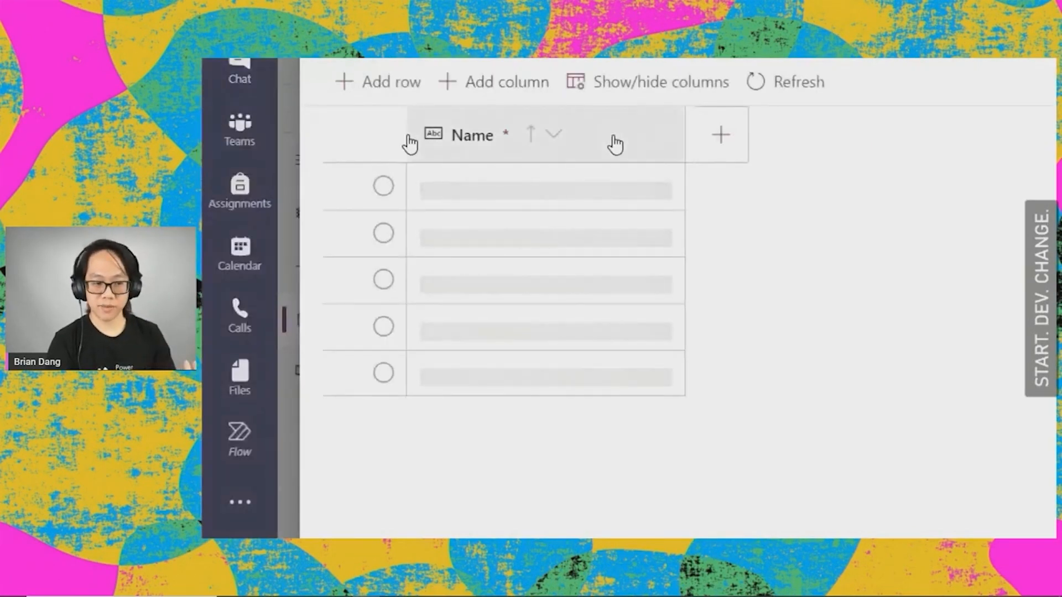
# Step: Edit the Name column of the Questions table and rename it "Question"
pyautogui.click(615, 145)
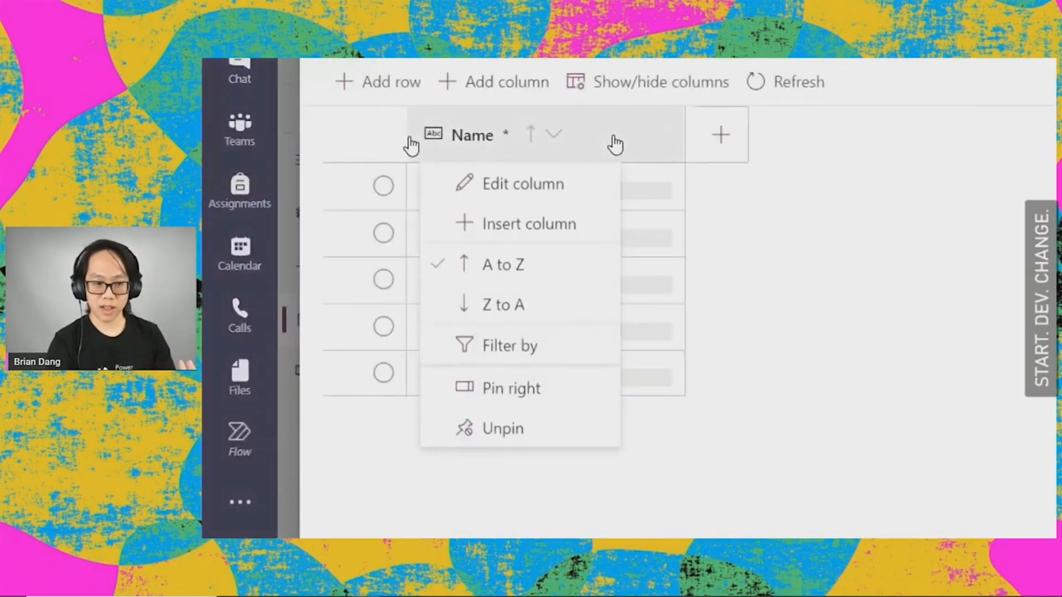
pyautogui.click(568, 204)
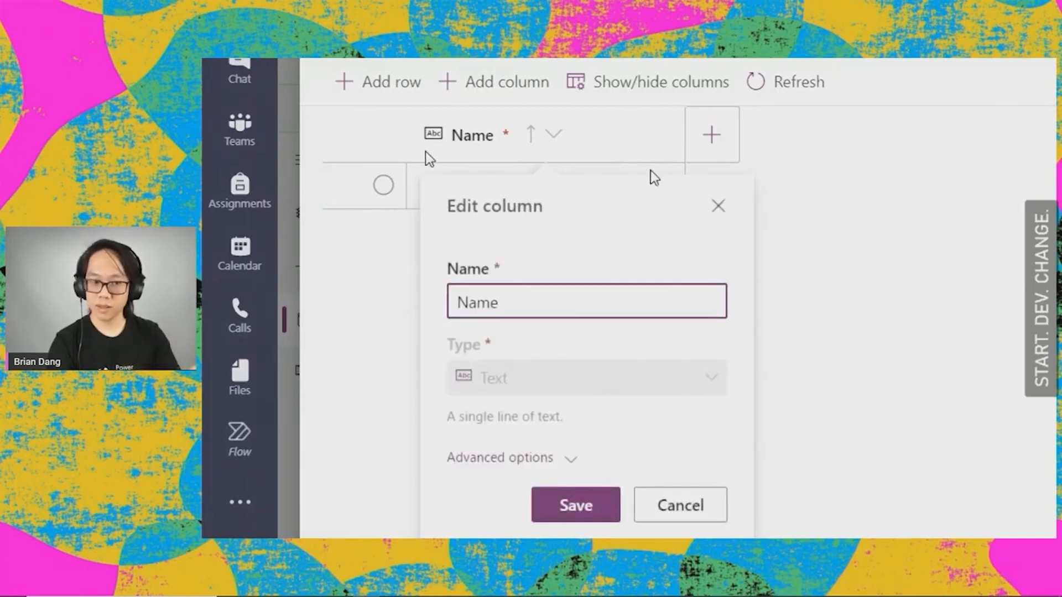
pyautogui.press('BackSpace')
pyautogui.press('BackSpace')
pyautogui.press('BackSpace')
pyautogui.press('BackSpace')
pyautogui.write('Question')
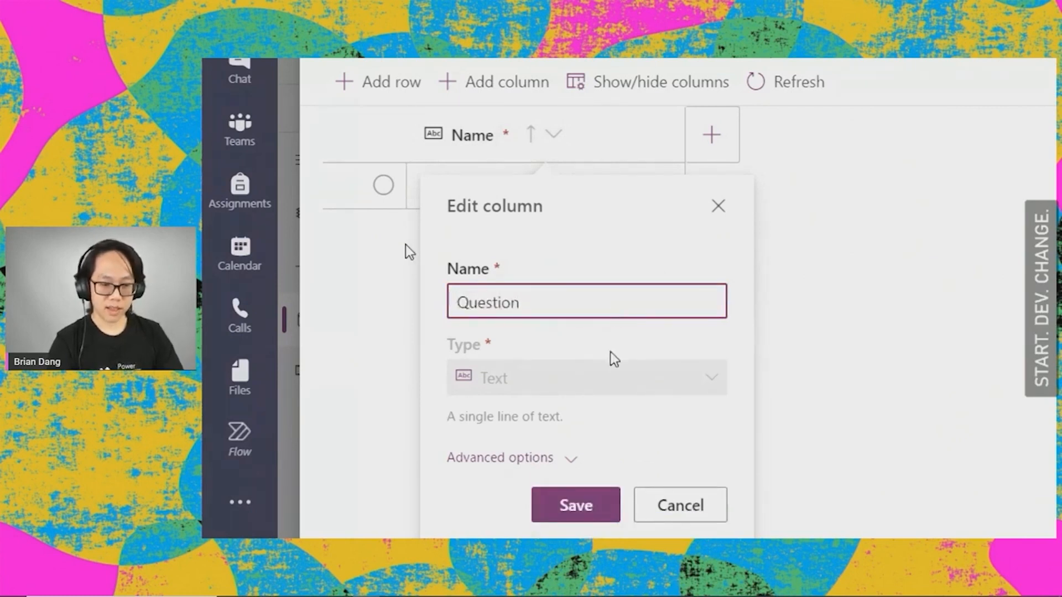
# Step: Set the Question column's maximum length to 500 in its advanced options and save the column
pyautogui.click(574, 459)
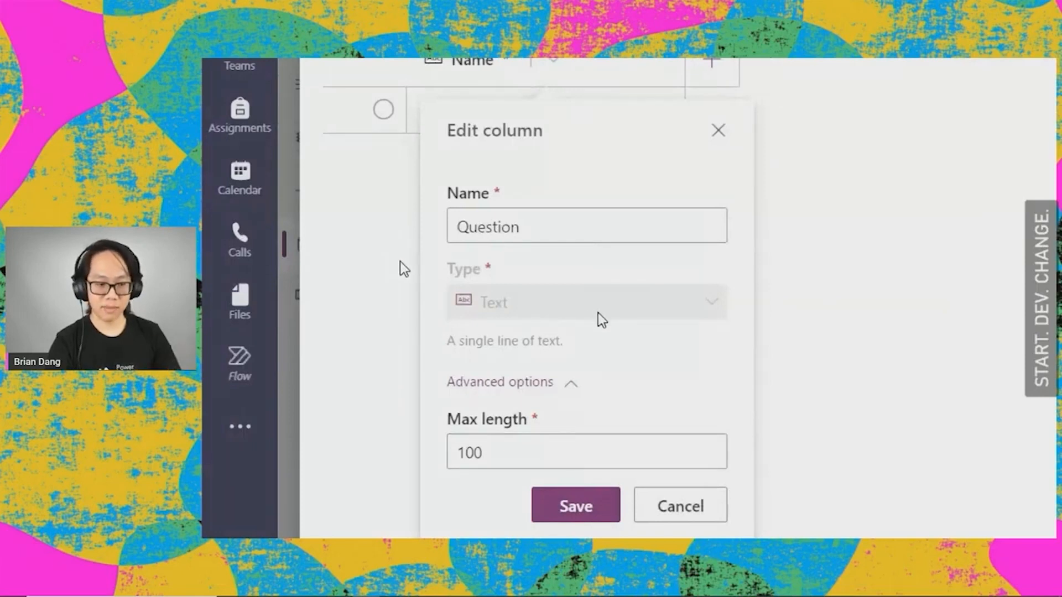
pyautogui.click(560, 444)
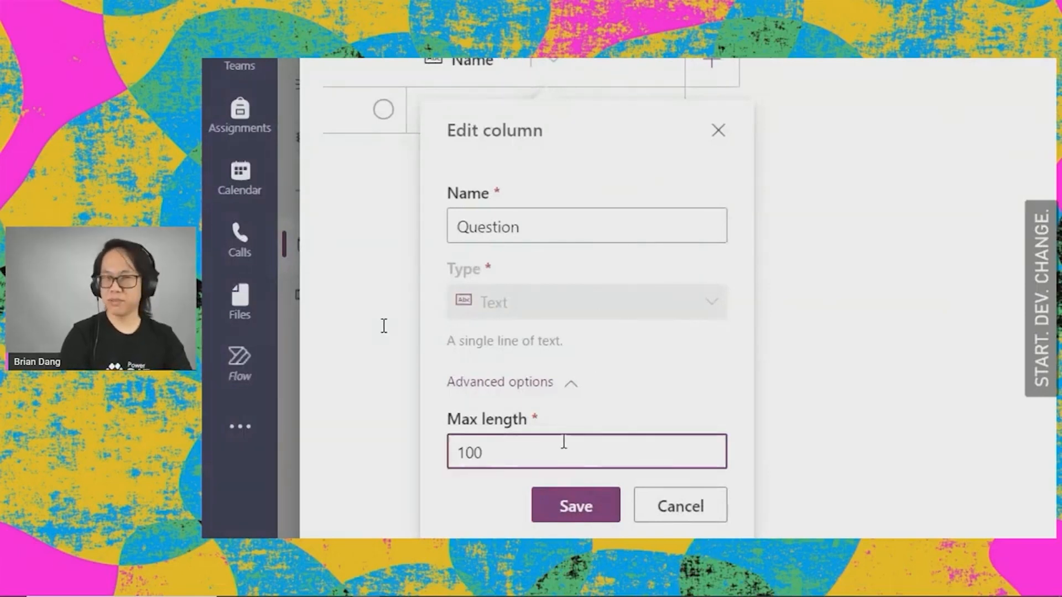
pyautogui.press('BackSpace')
pyautogui.press('BackSpace')
pyautogui.press('BackSpace')
pyautogui.write('500')
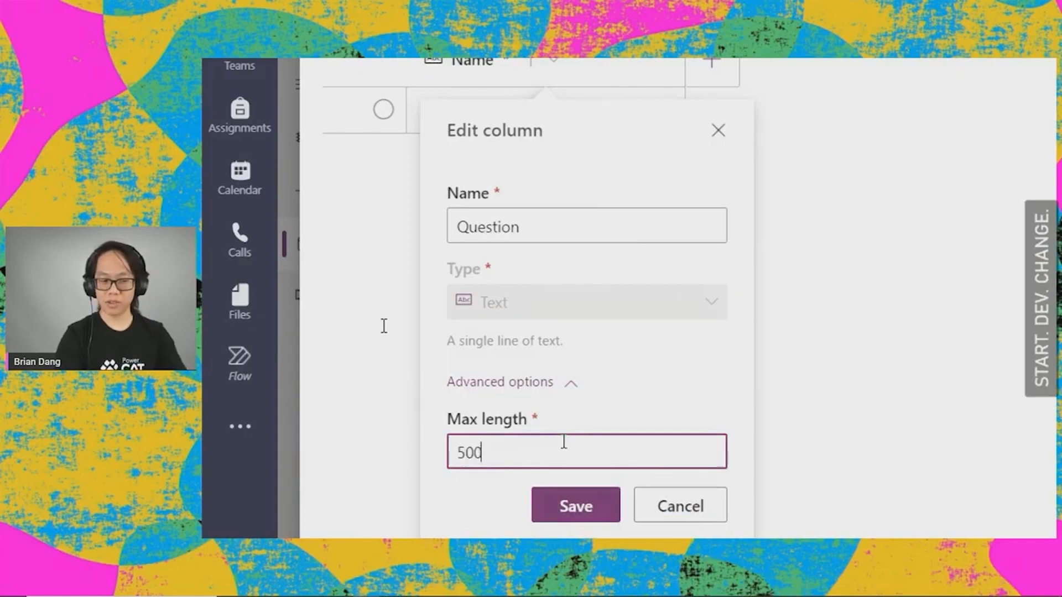
pyautogui.click(578, 489)
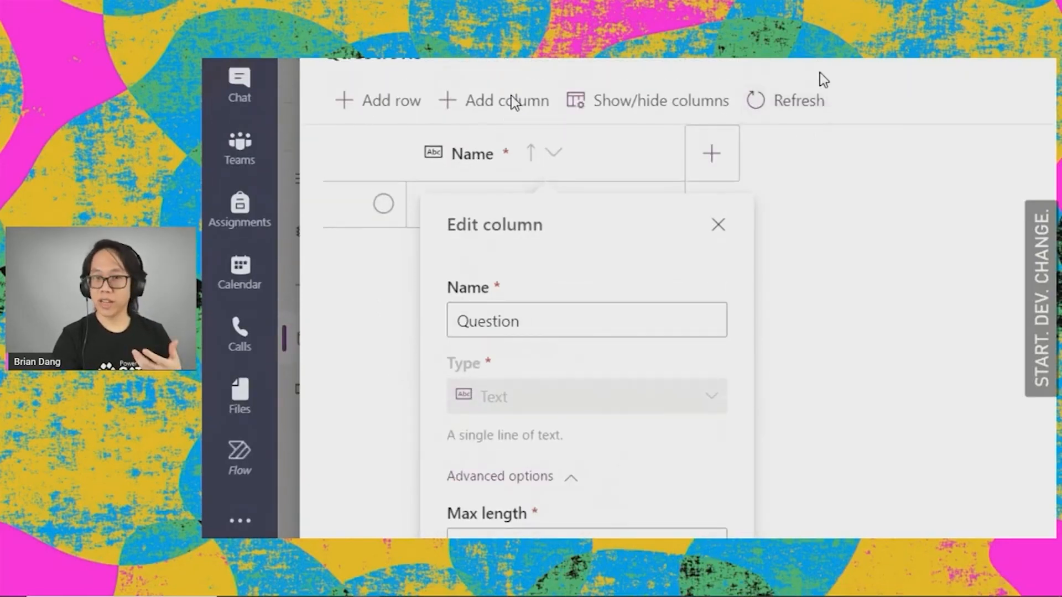
# Step: Add a text column named "Answer" with a maximum length of 4000 and close the table editor
pyautogui.click(730, 161)
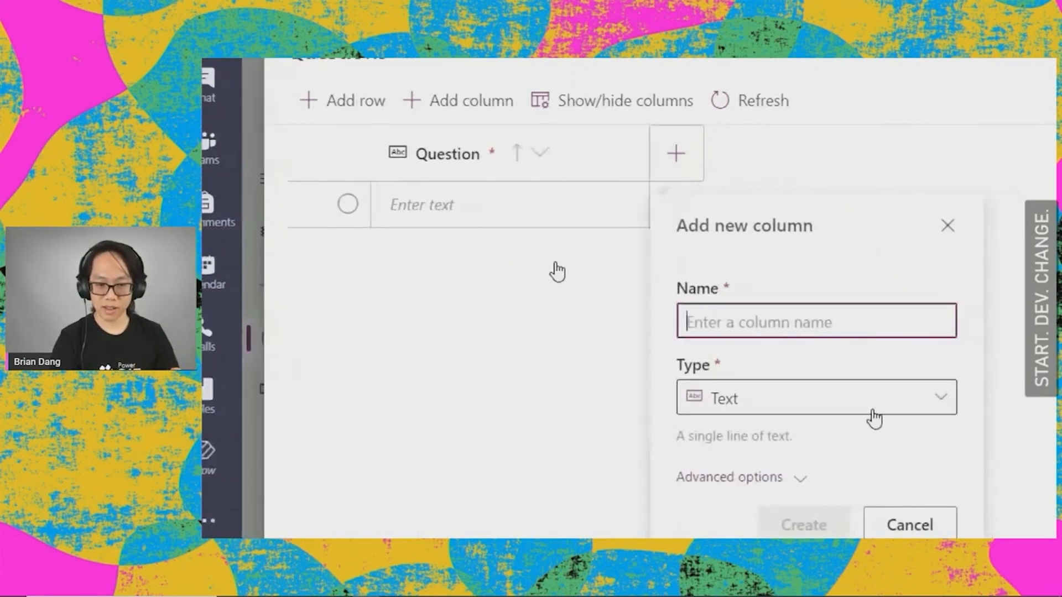
pyautogui.click(877, 415)
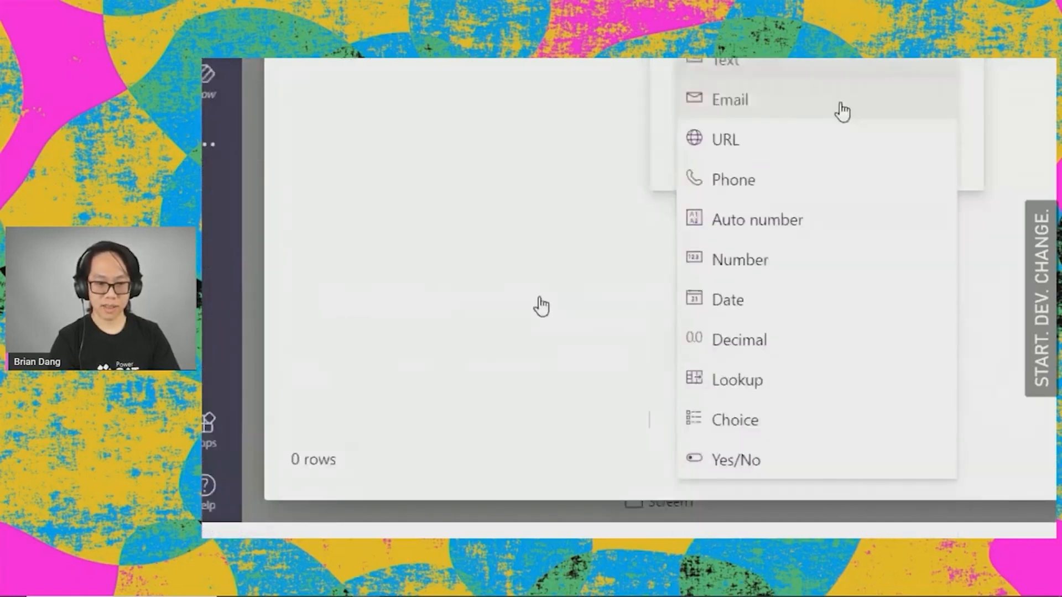
pyautogui.click(810, 247)
pyautogui.write('Answer')
pyautogui.click(799, 409)
pyautogui.click(782, 484)
pyautogui.hotkey('ctrl', 'a')
pyautogui.write('4000')
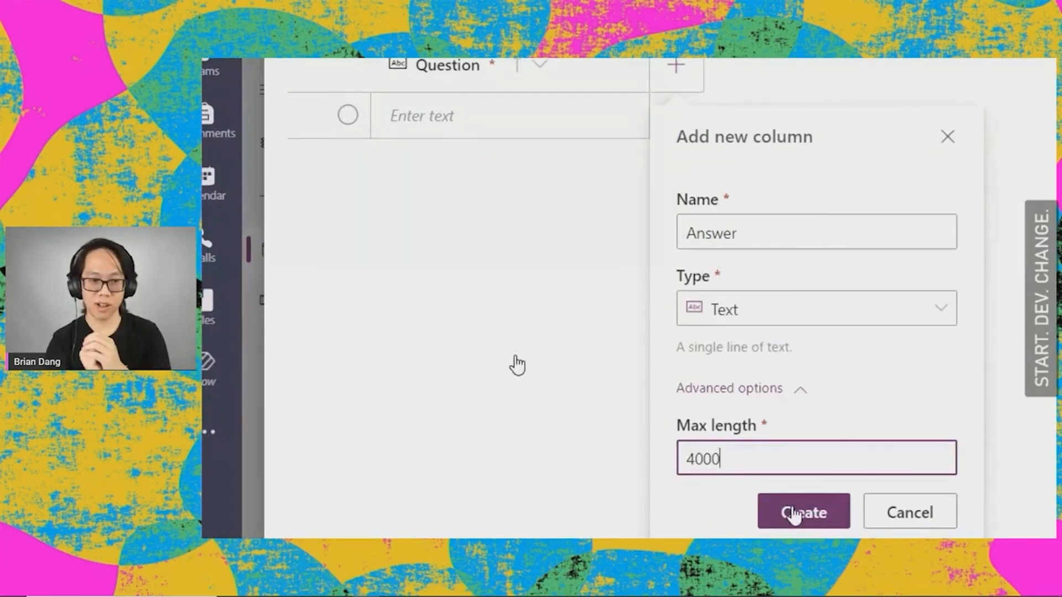
pyautogui.click(795, 526)
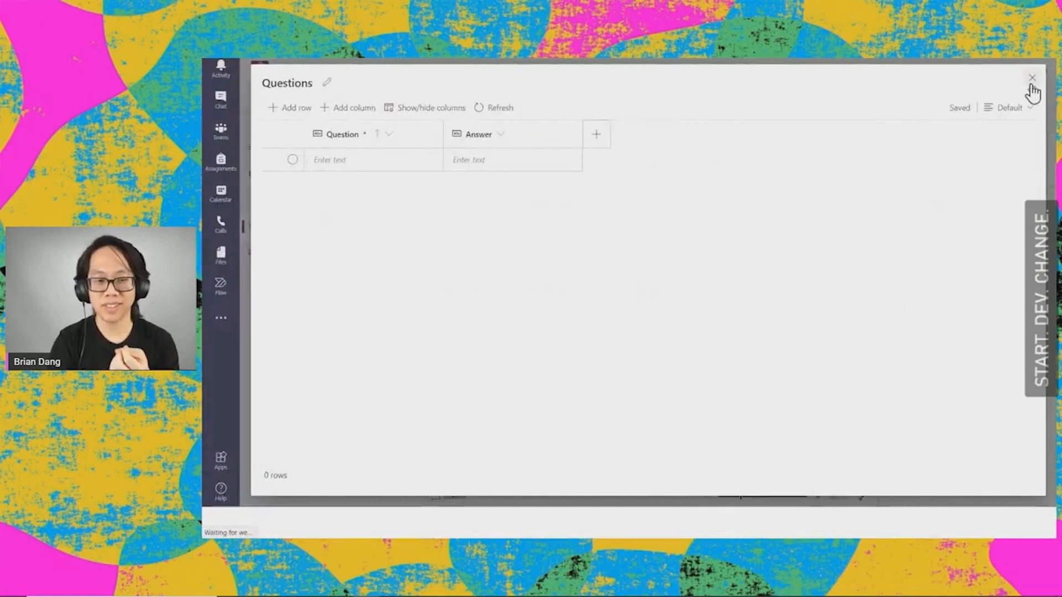
pyautogui.click(1033, 78)
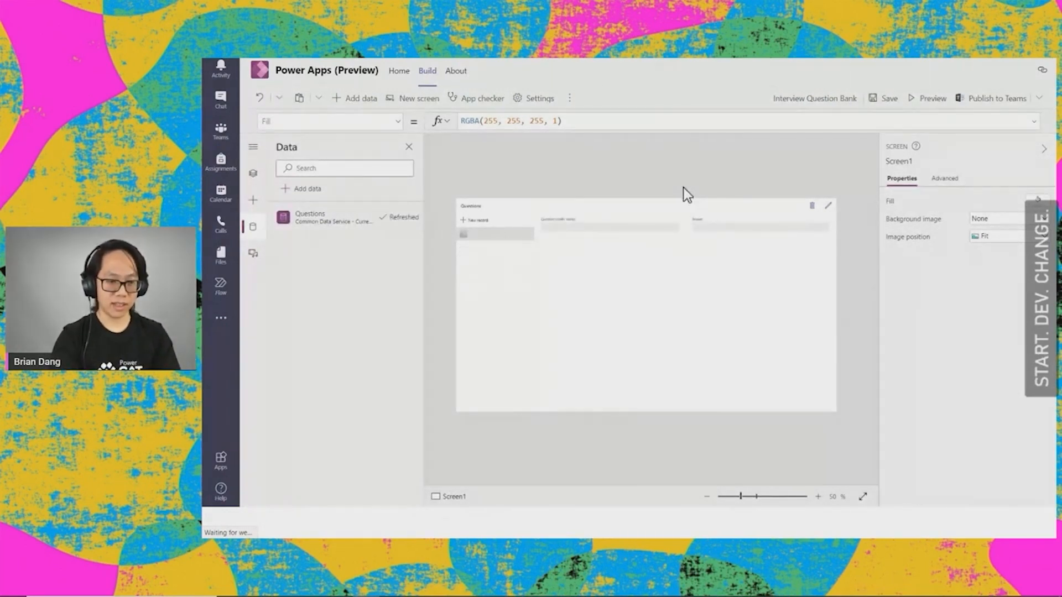
# Step: Set the Questions edit form on the app screen to a layout of 1 column
pyautogui.click(514, 280)
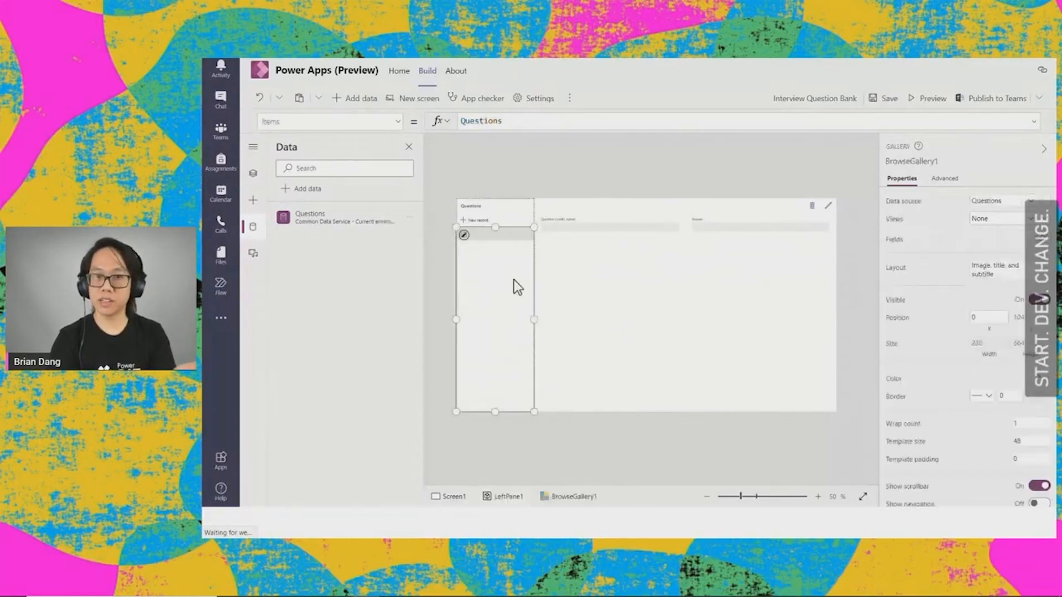
pyautogui.click(744, 285)
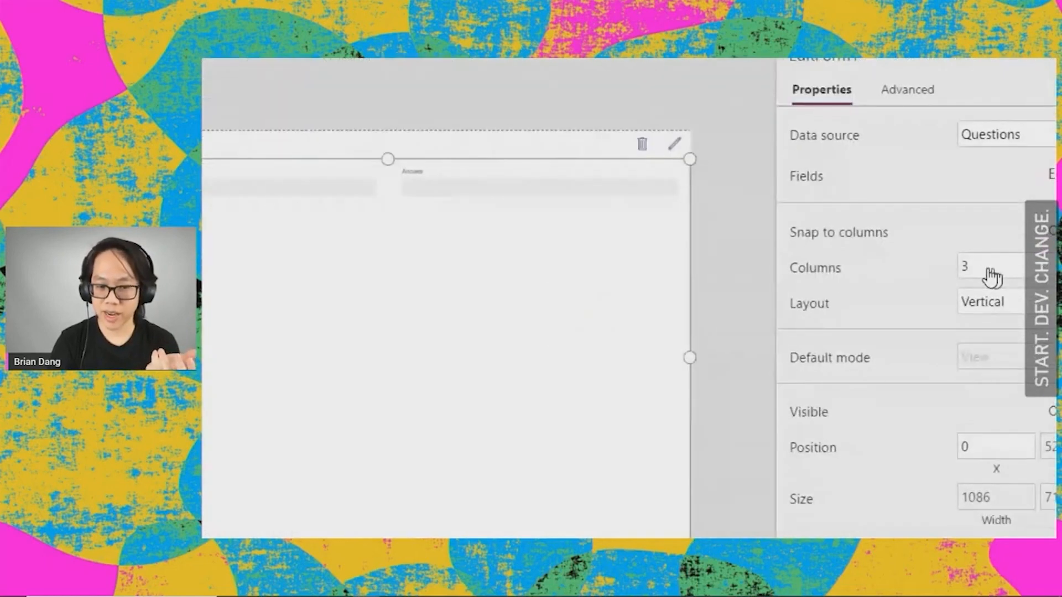
pyautogui.click(985, 269)
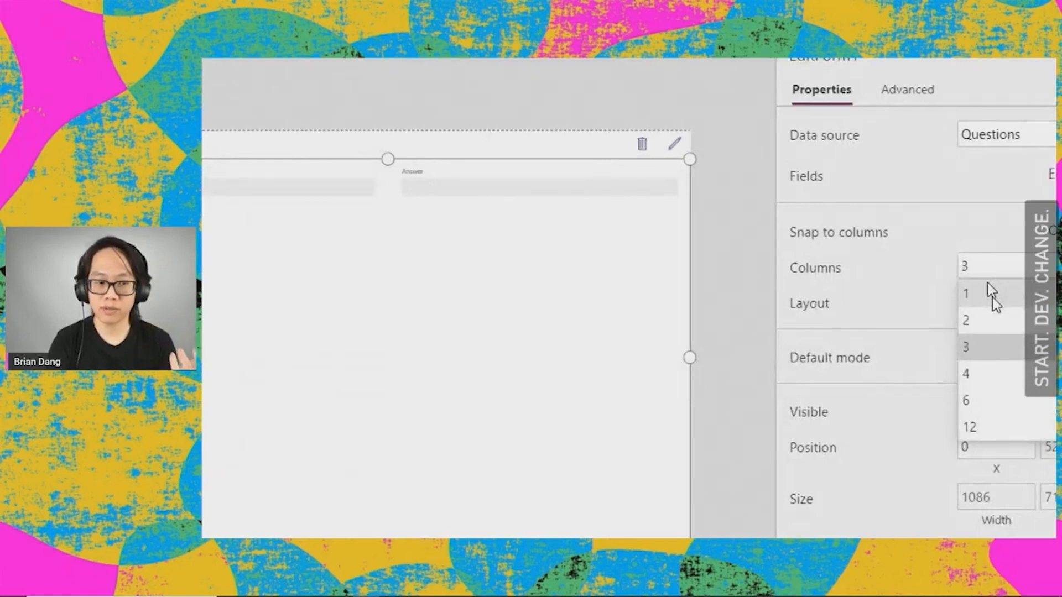
pyautogui.click(989, 288)
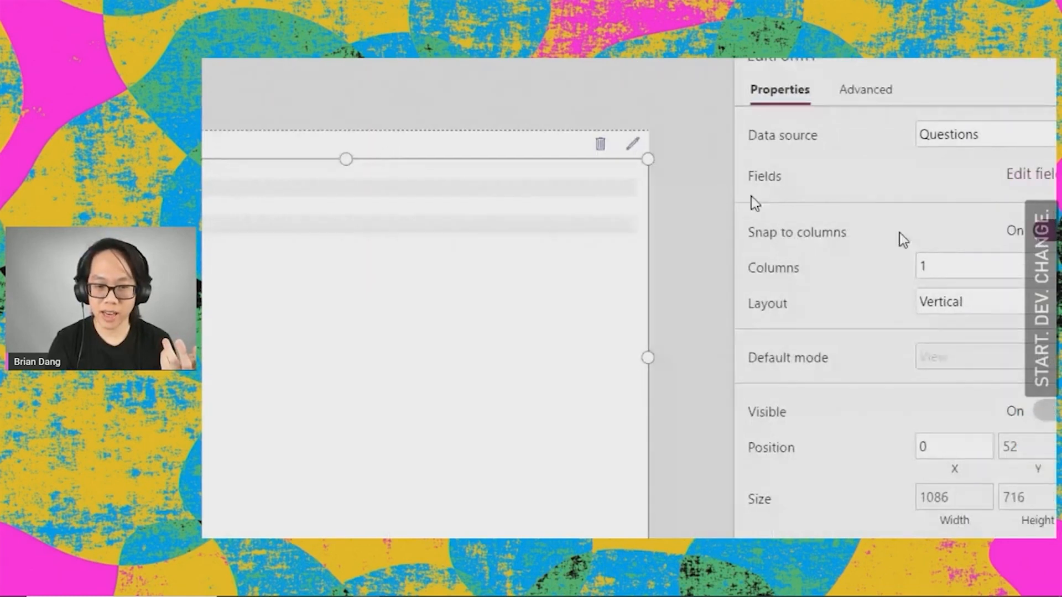
# Step: Open the form's fields and change the Question field's control type to "Edit multi-line text"
pyautogui.click(1017, 176)
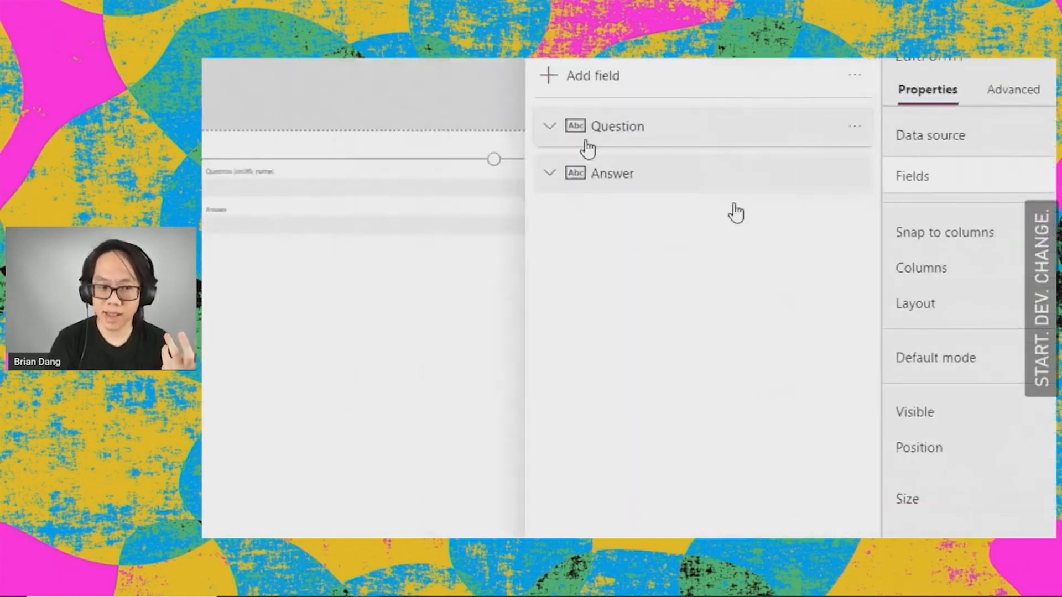
pyautogui.click(609, 141)
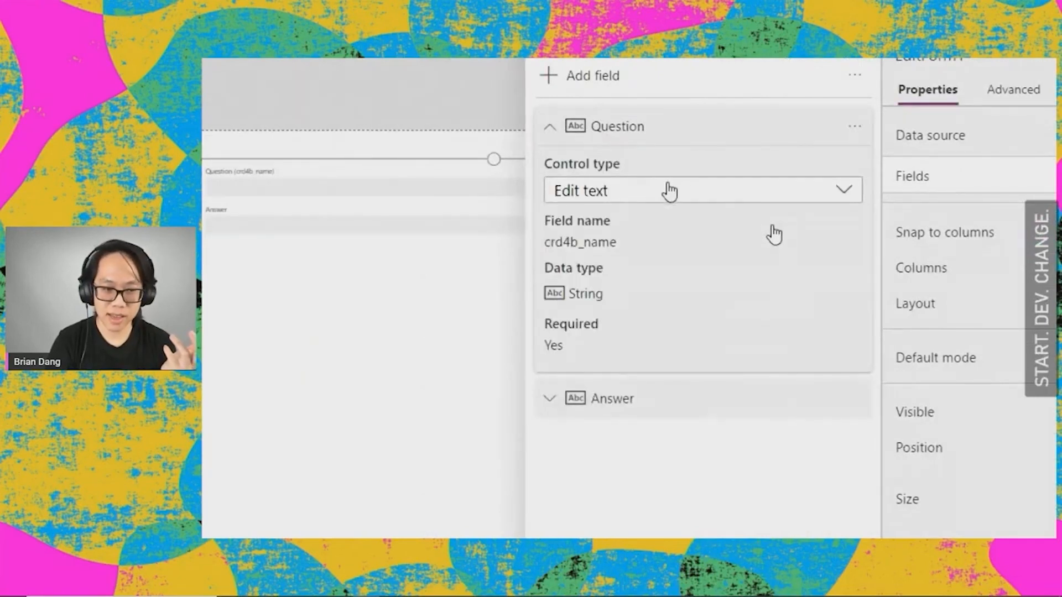
pyautogui.click(648, 190)
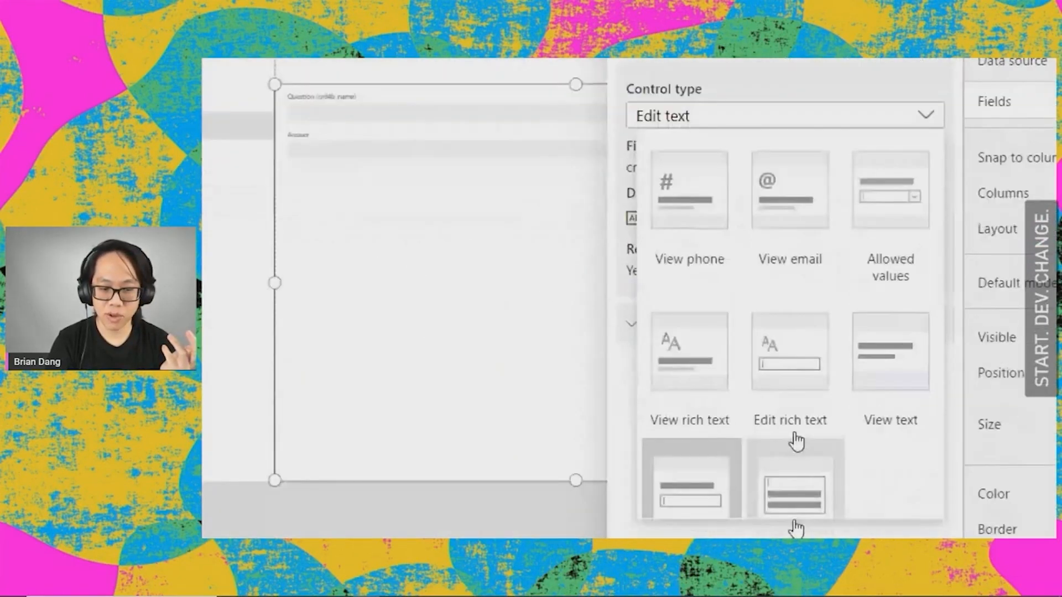
pyautogui.scroll(-2, 818, 471)
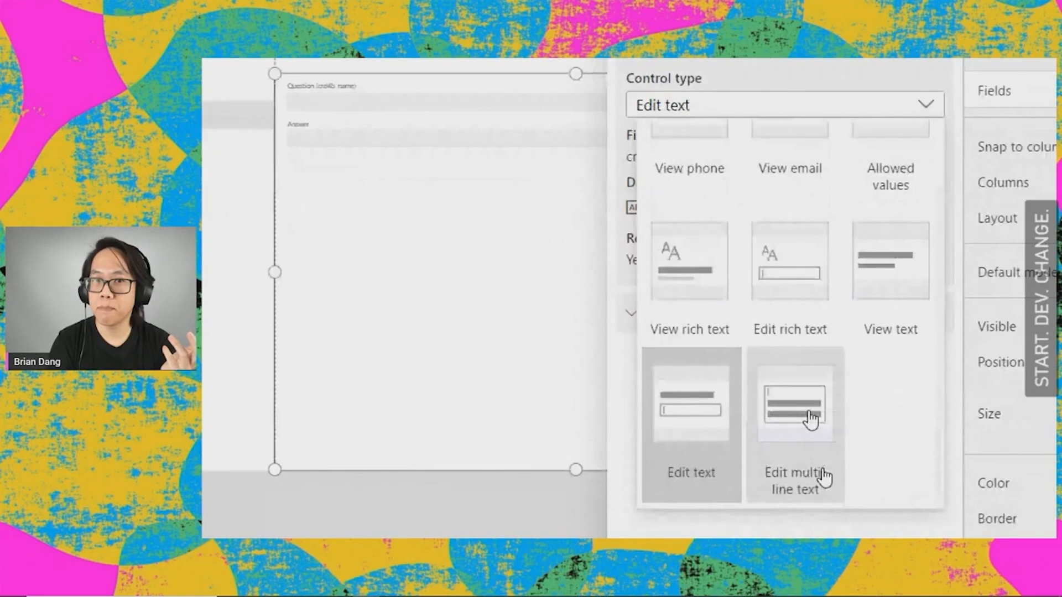
pyautogui.click(805, 384)
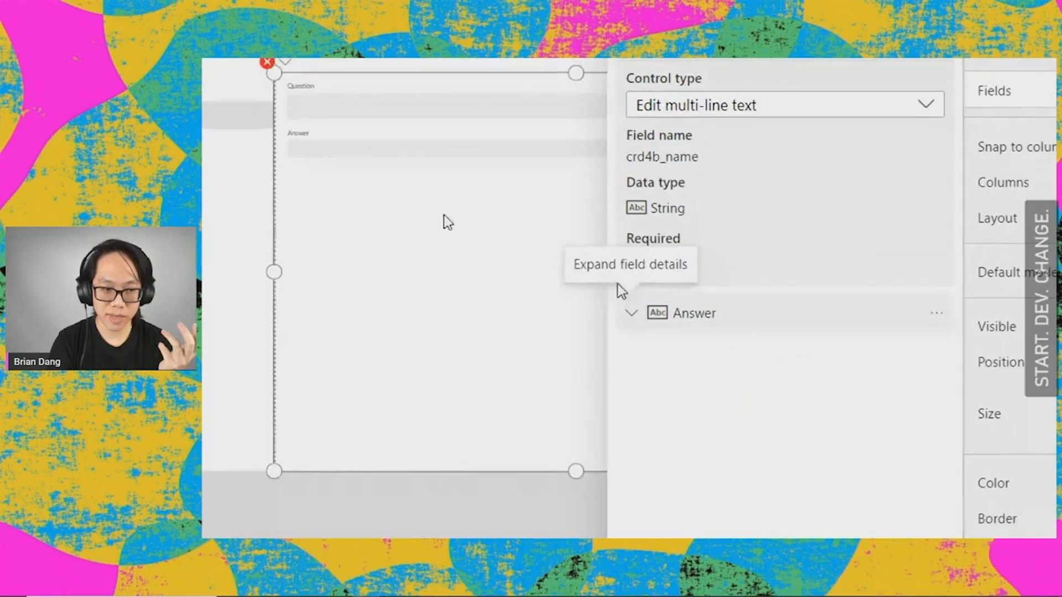
# Step: Change the form's Answer field control type to "Edit rich text"
pyautogui.click(450, 151)
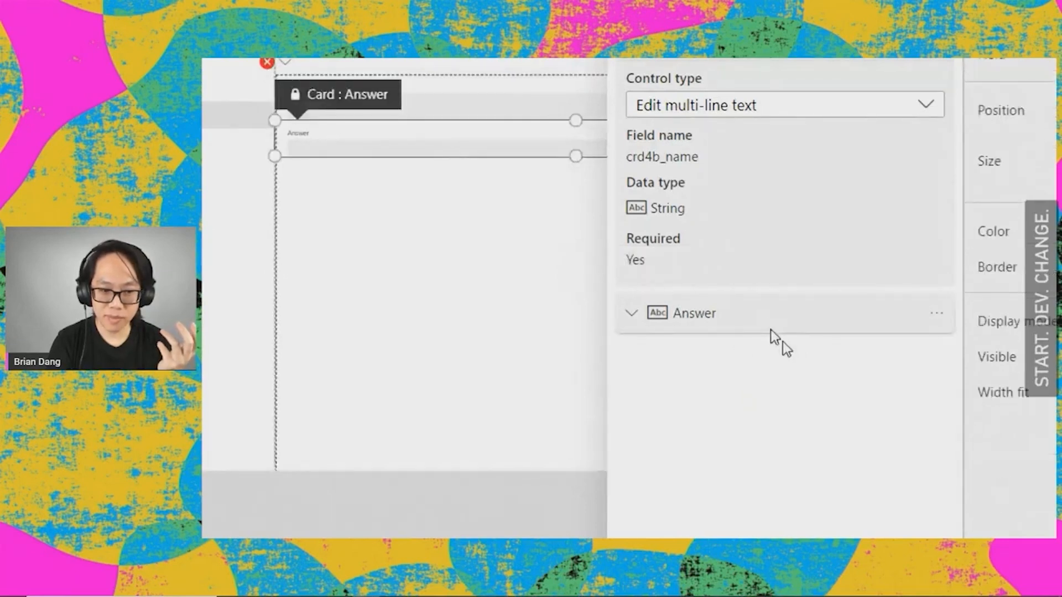
pyautogui.click(779, 339)
pyautogui.click(781, 373)
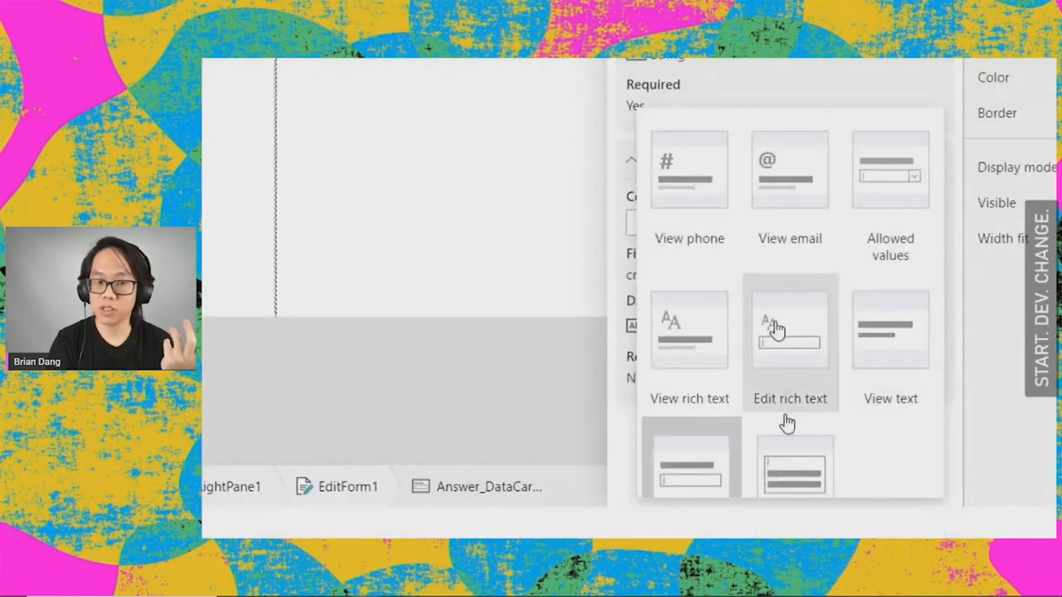
pyautogui.click(777, 332)
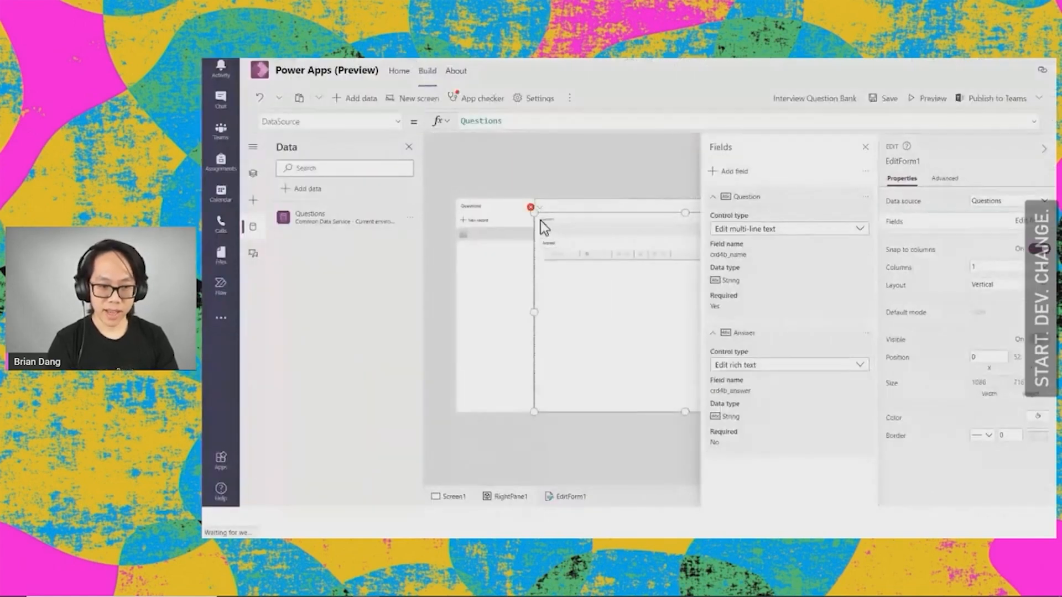
# Step: Unlock the Question card to set its Default property to ThisItem.'Question (crd4b_question_1id)', and save the app
pyautogui.click(531, 208)
pyautogui.click(553, 224)
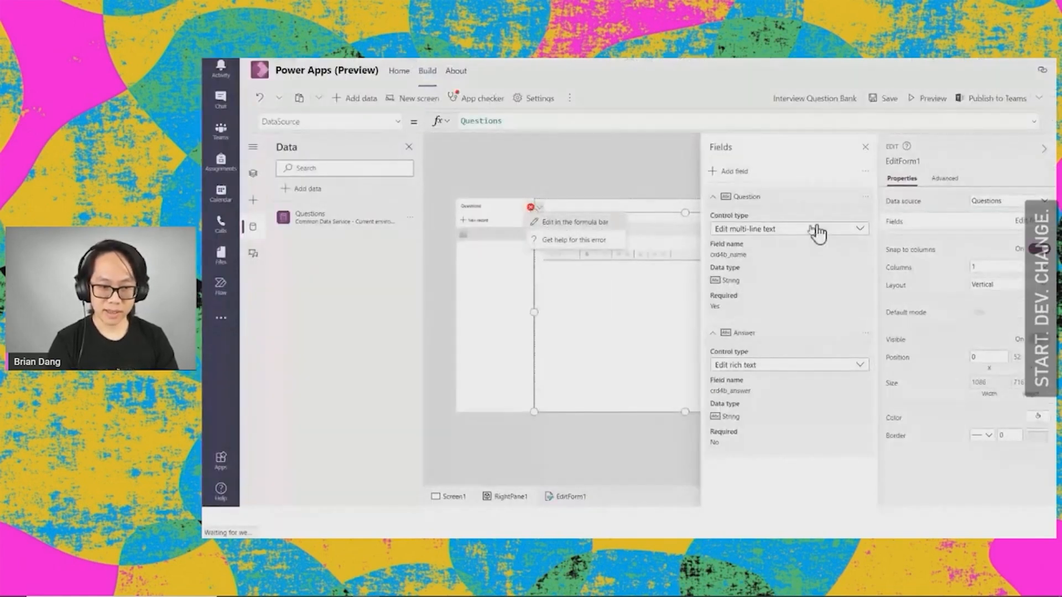
pyautogui.click(946, 178)
pyautogui.click(1002, 279)
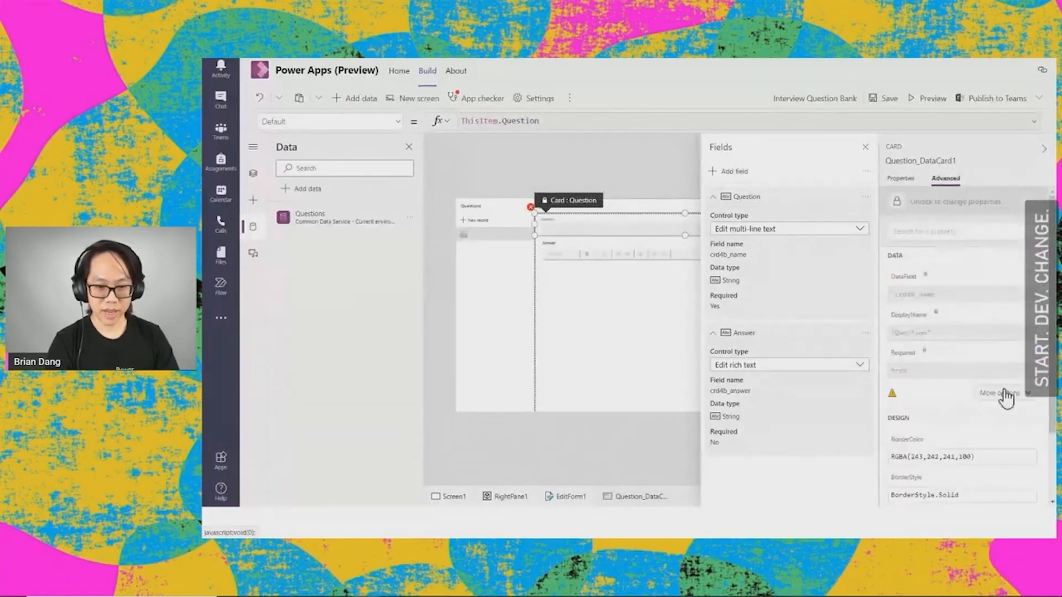
pyautogui.click(958, 220)
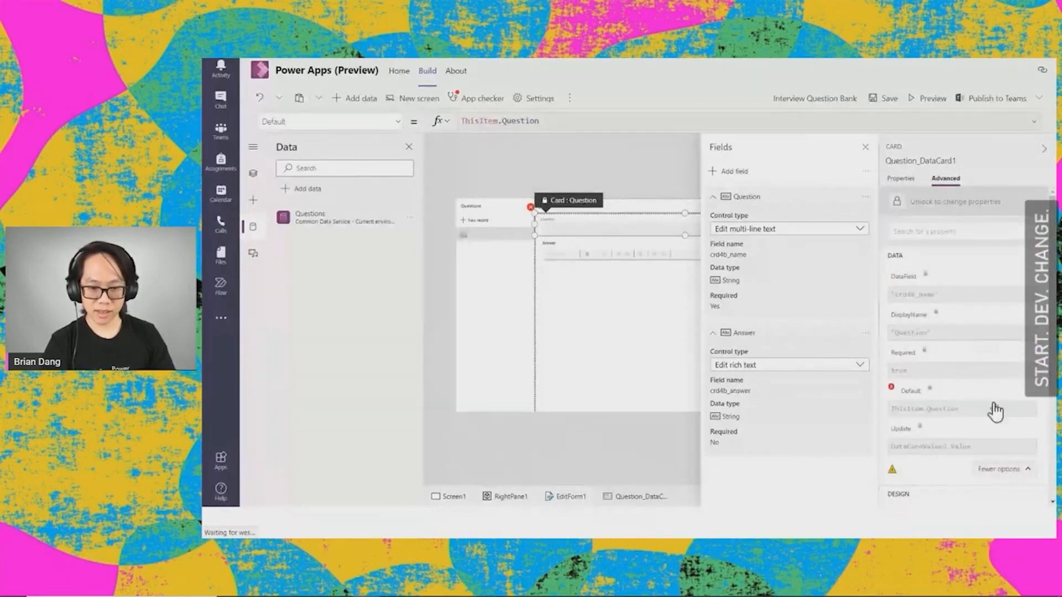
pyautogui.click(988, 382)
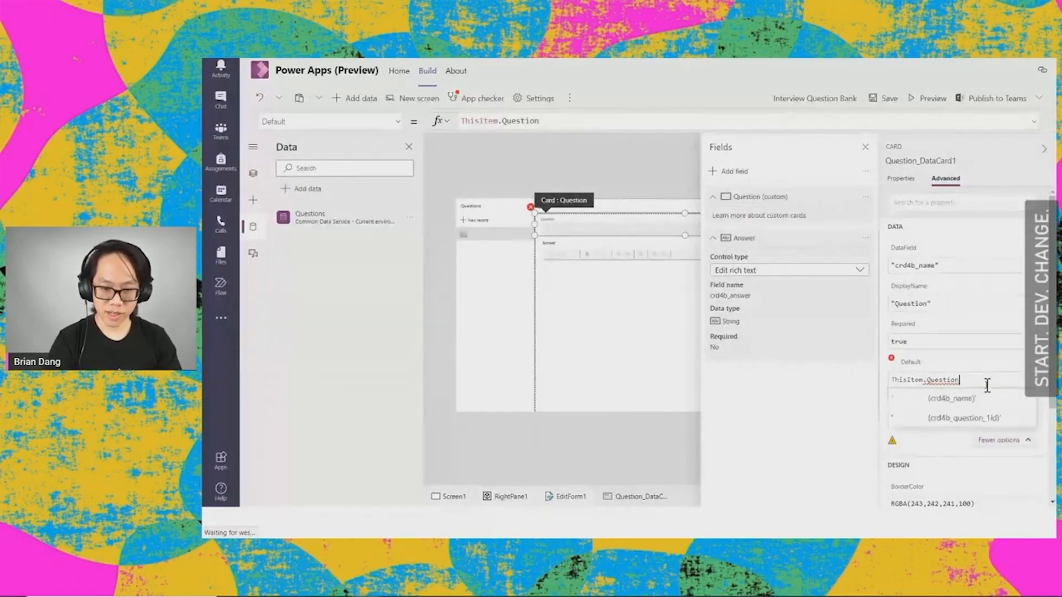
pyautogui.press('Tab')
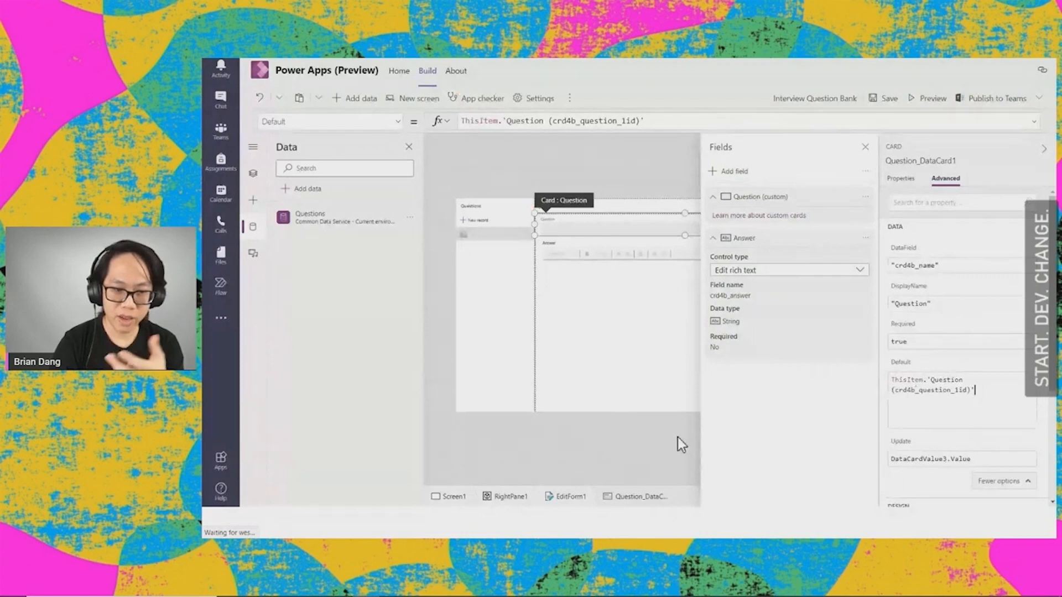
pyautogui.click(865, 147)
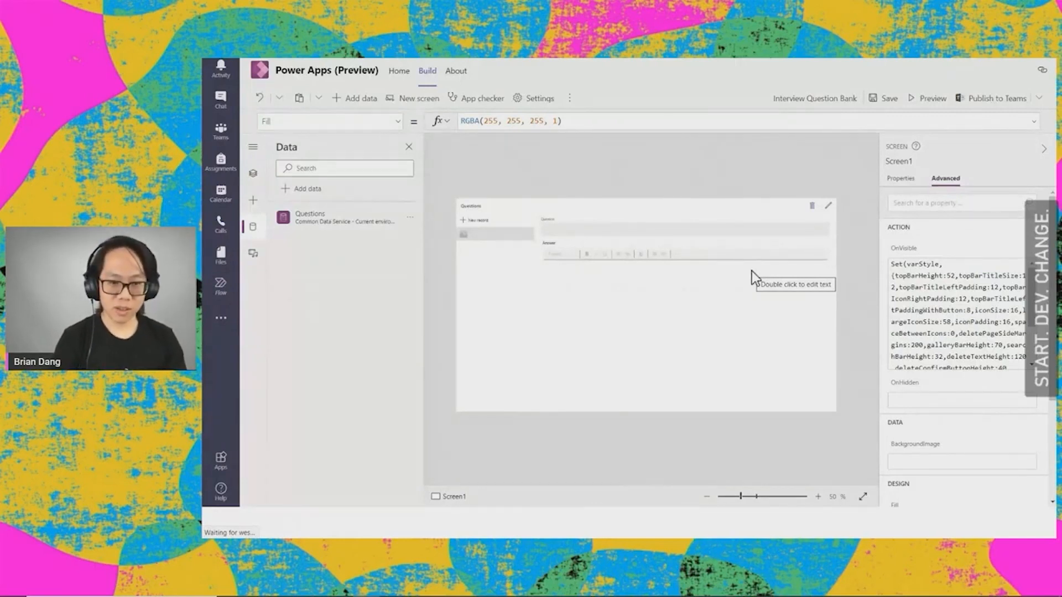
pyautogui.click(878, 105)
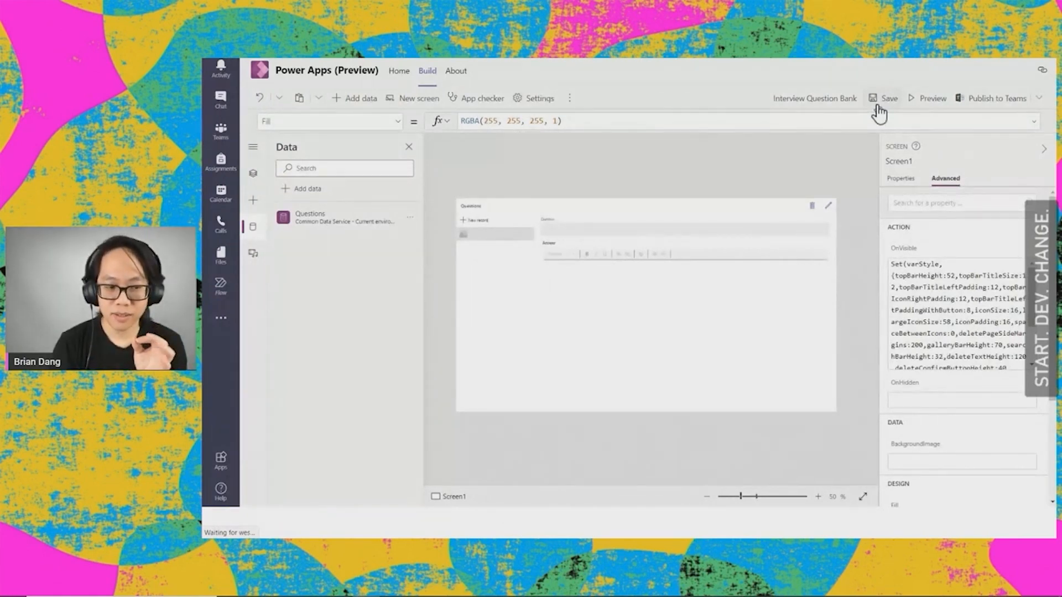
# Step: Switch to the slides to show the Power Virtual Agents slide, and return to Microsoft Teams
pyautogui.press('ctrl+super+Left')
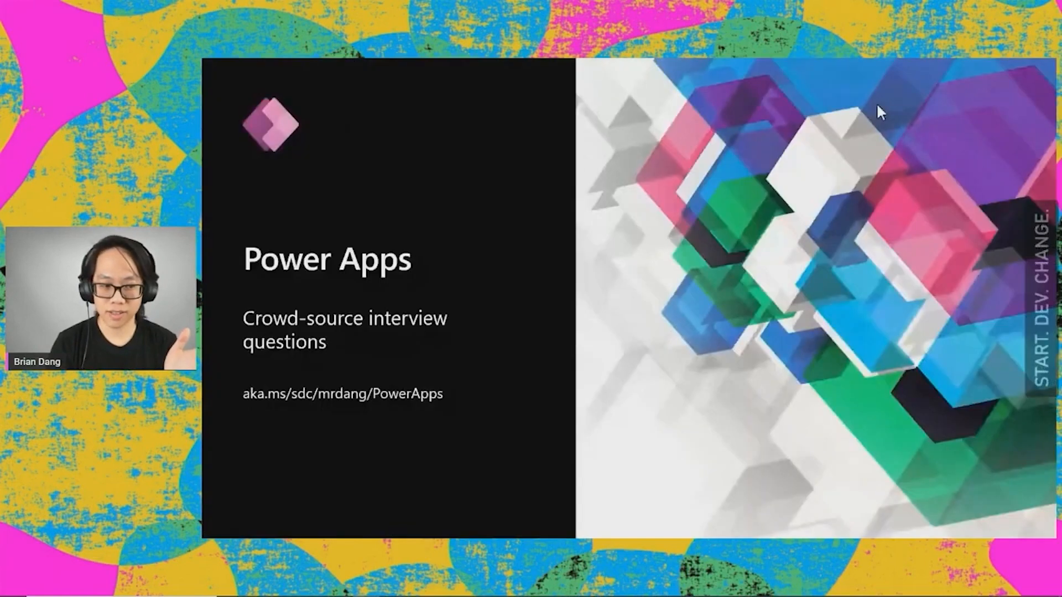
pyautogui.press('Right')
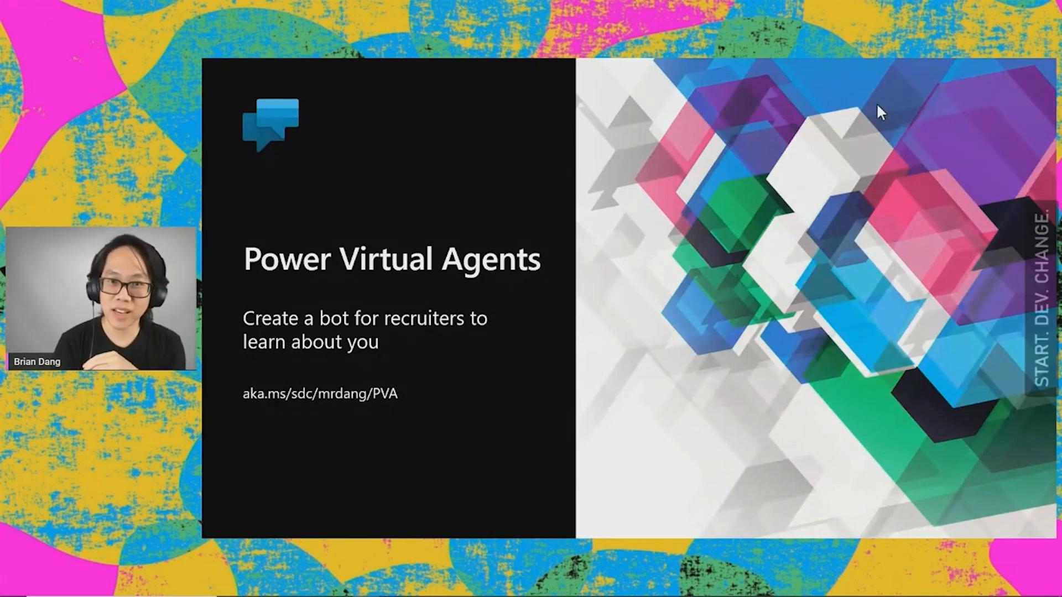
pyautogui.press('ctrl+super+Right')
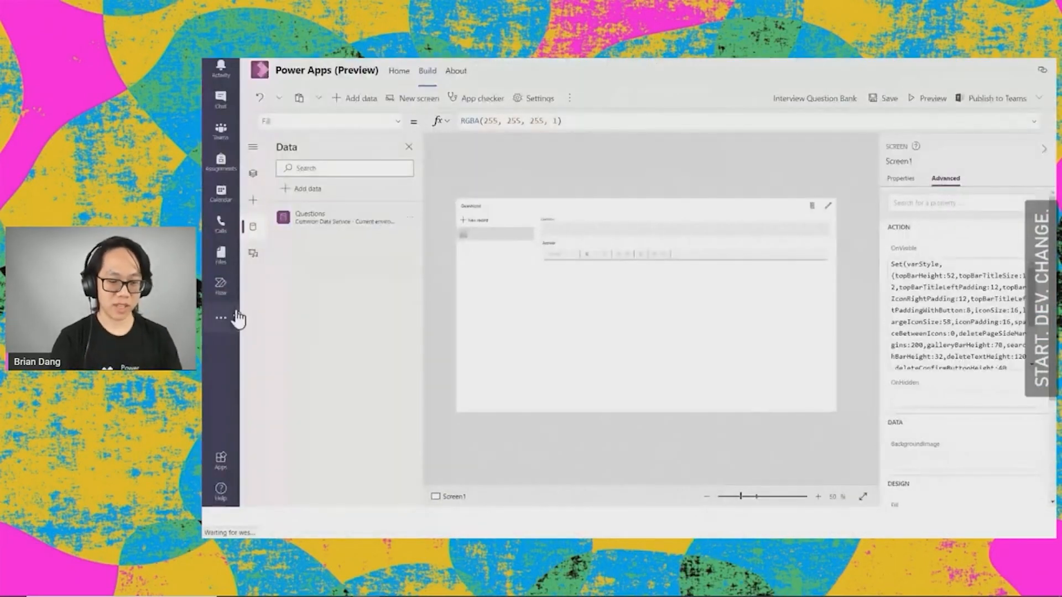
pyautogui.press('super+plus')
pyautogui.press('super+plus')
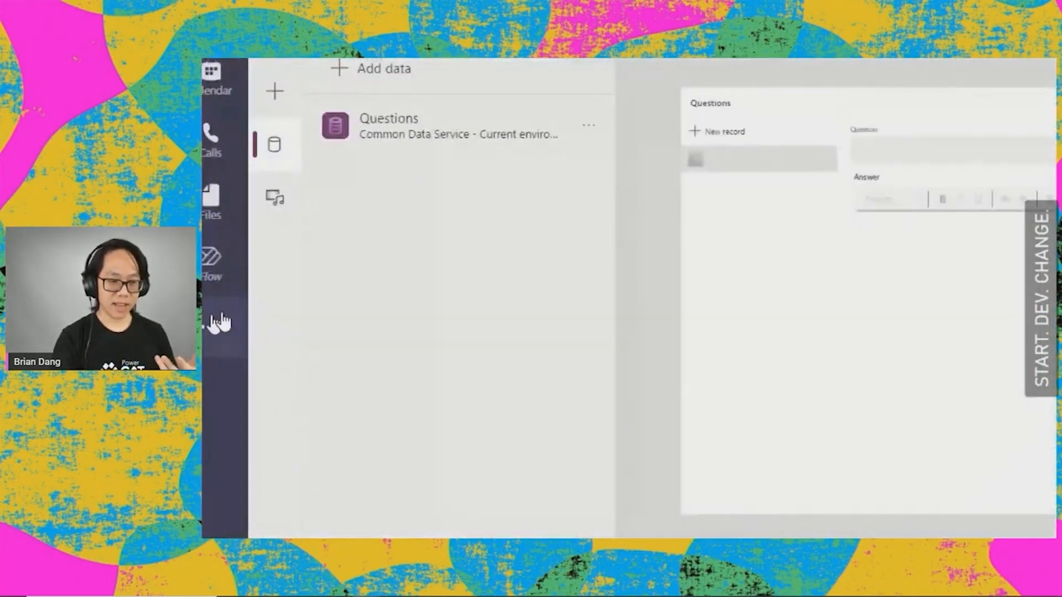
# Step: Search the Teams apps for "power virtual" and open Power Virtual Agents
pyautogui.click(232, 319)
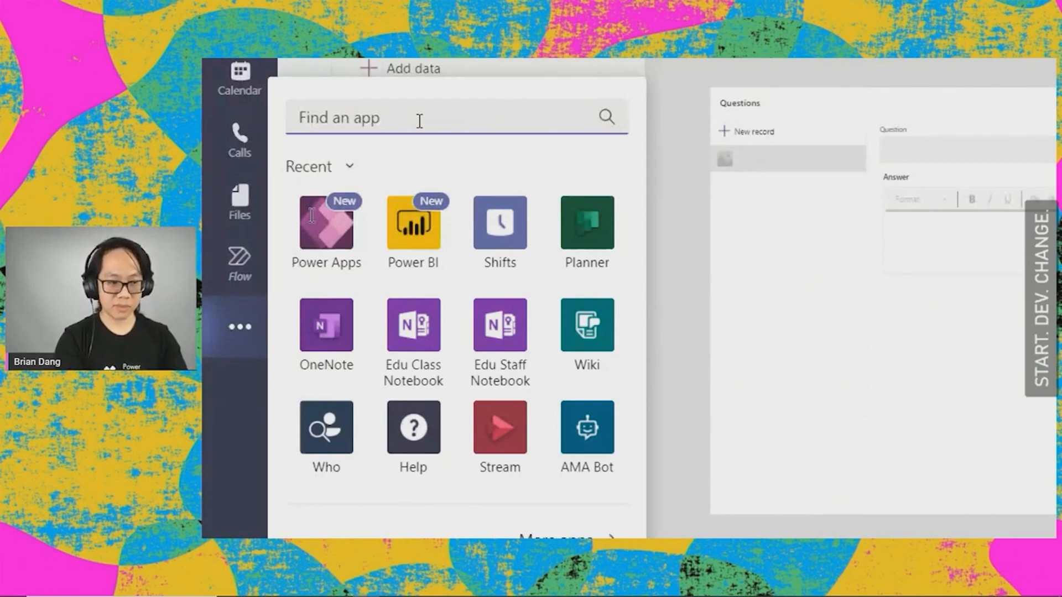
pyautogui.write('power vi')
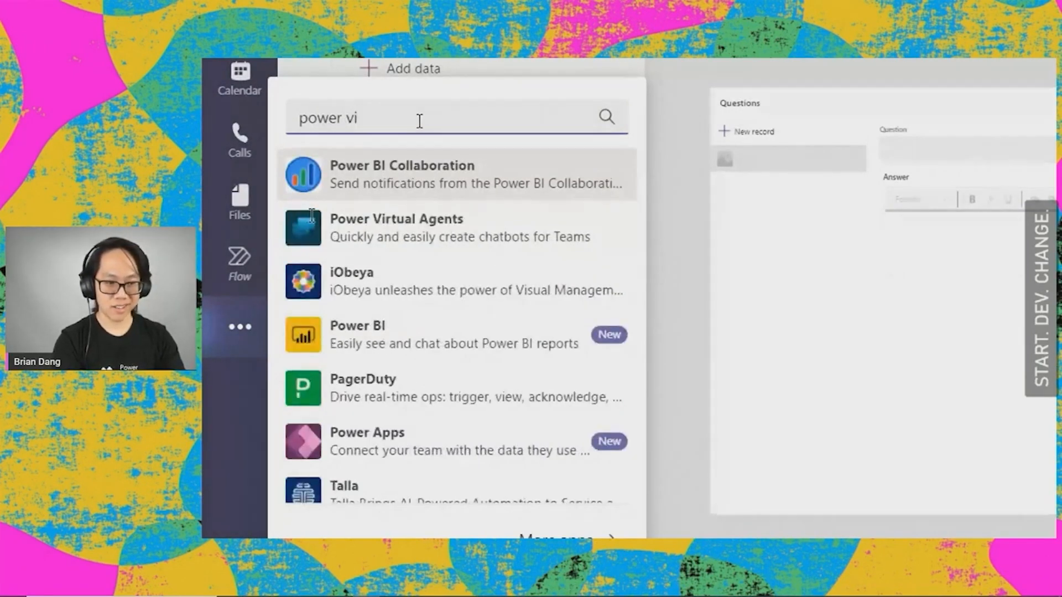
pyautogui.write('rtual')
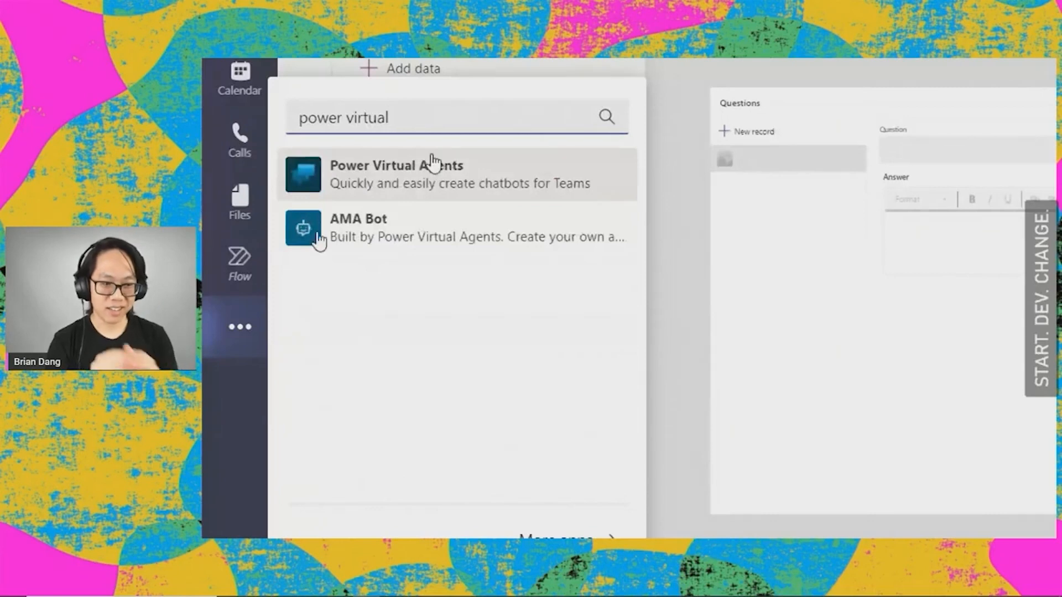
pyautogui.click(434, 161)
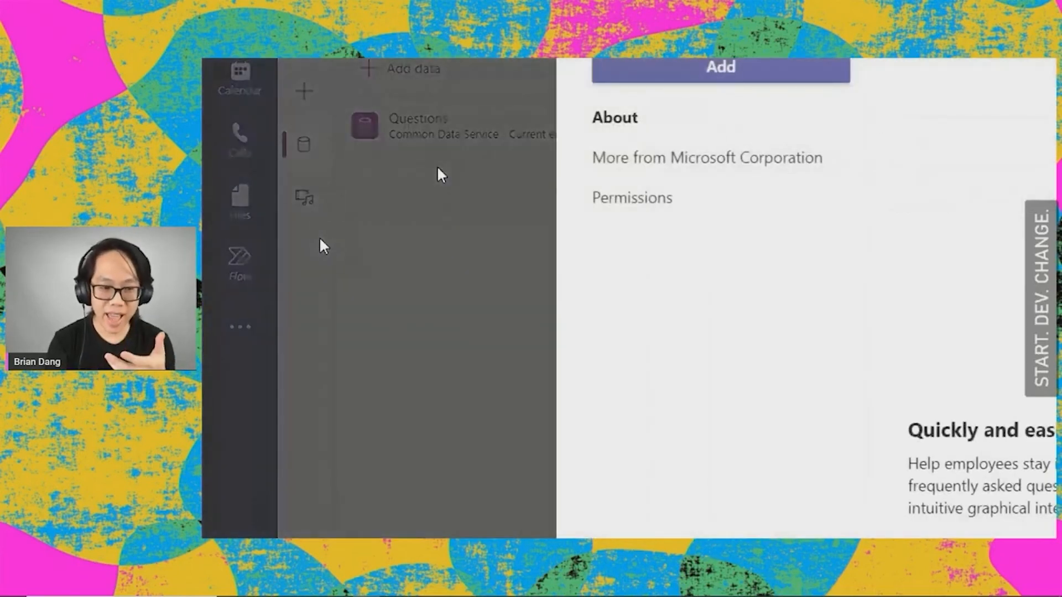
pyautogui.click(647, 281)
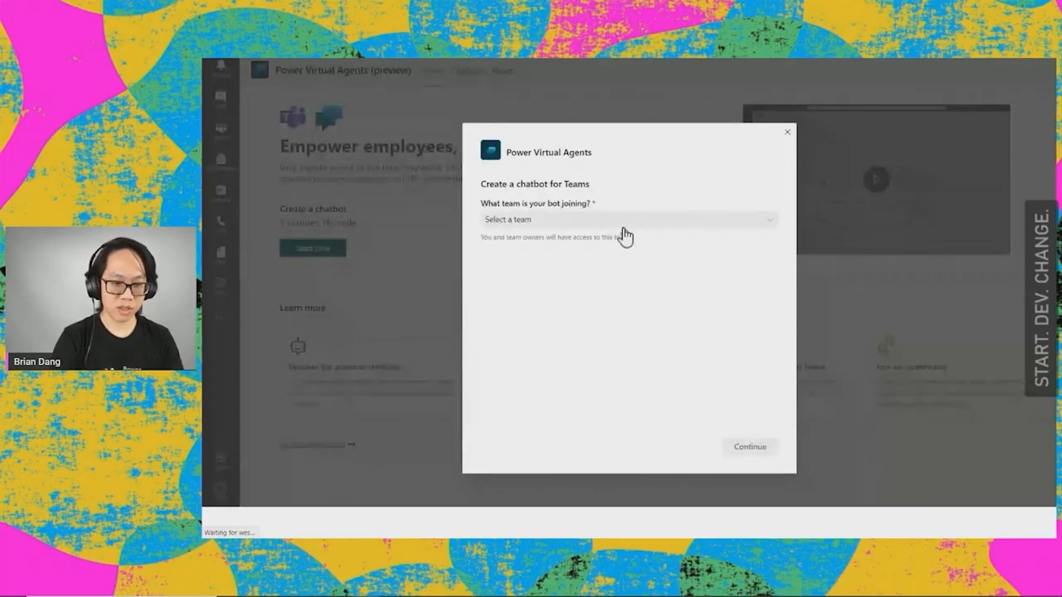
pyautogui.click(625, 227)
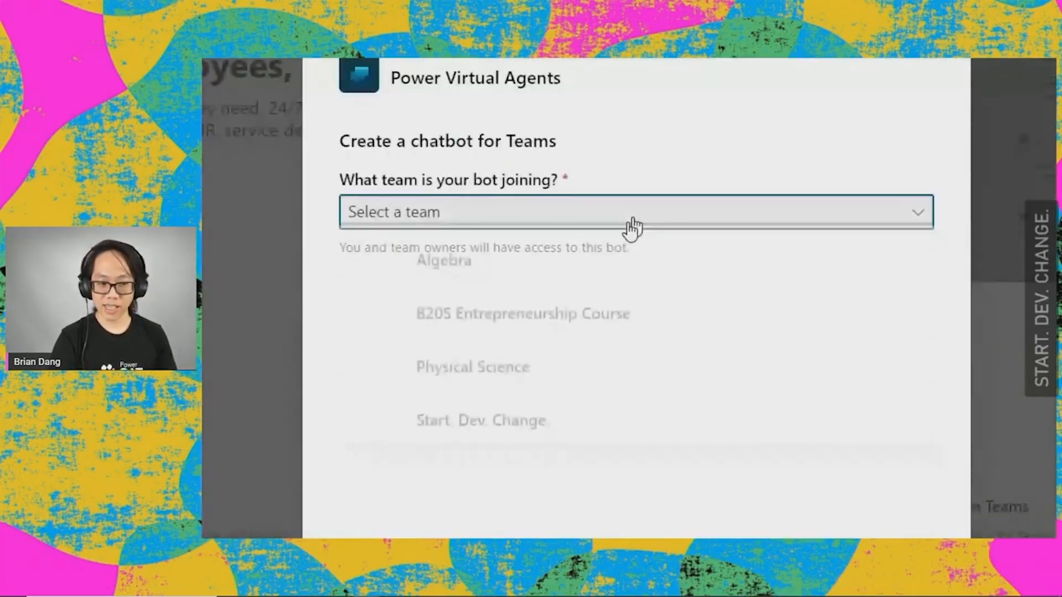
pyautogui.click(606, 410)
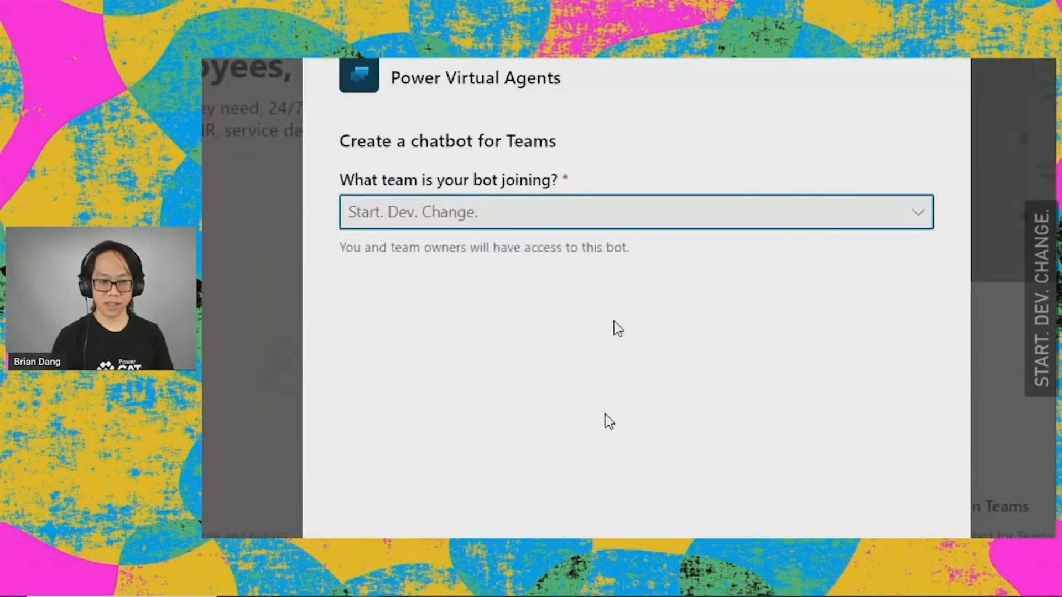
pyautogui.click(902, 492)
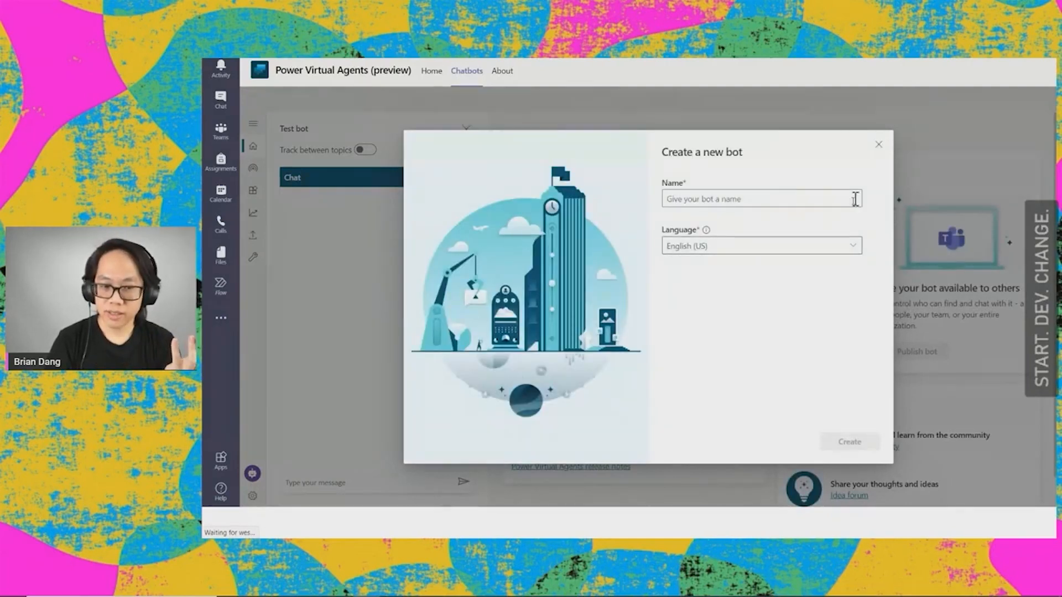
pyautogui.click(880, 148)
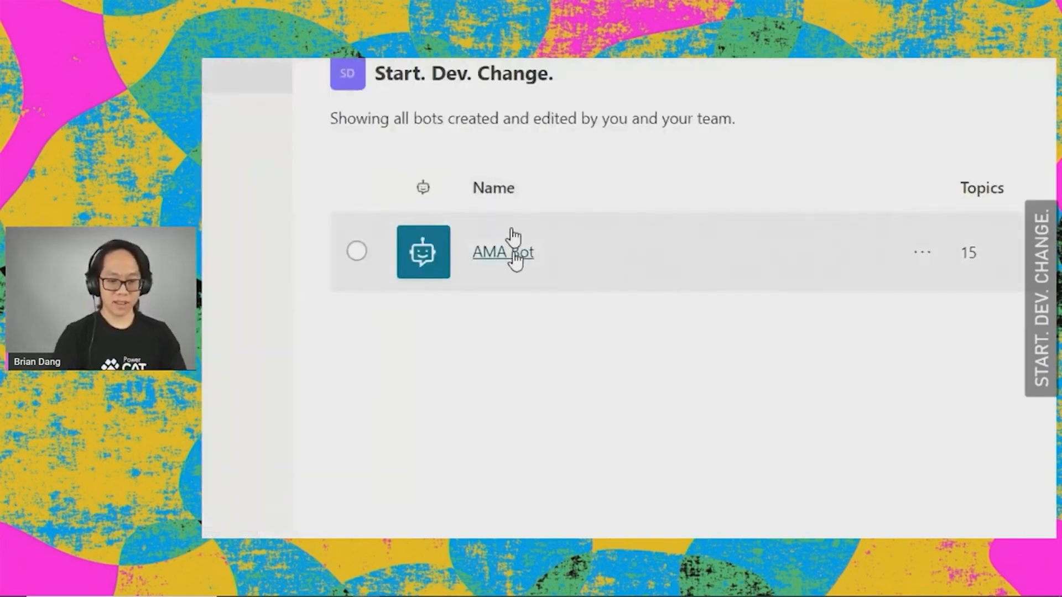
# Step: Open the topics of the AMA Bot and create a new topic named "Strengths"
pyautogui.click(514, 253)
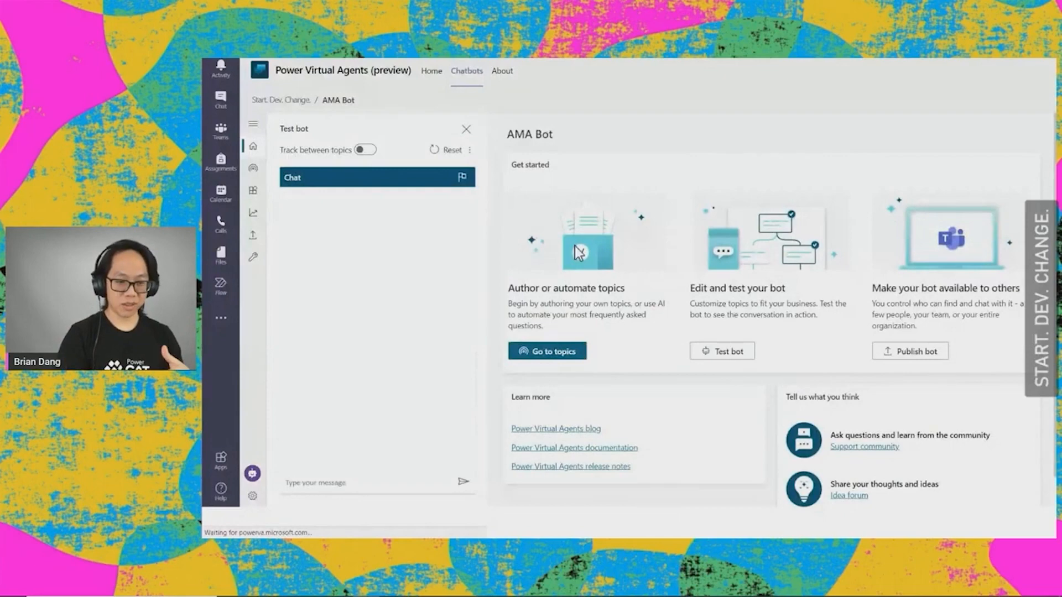
pyautogui.click(538, 351)
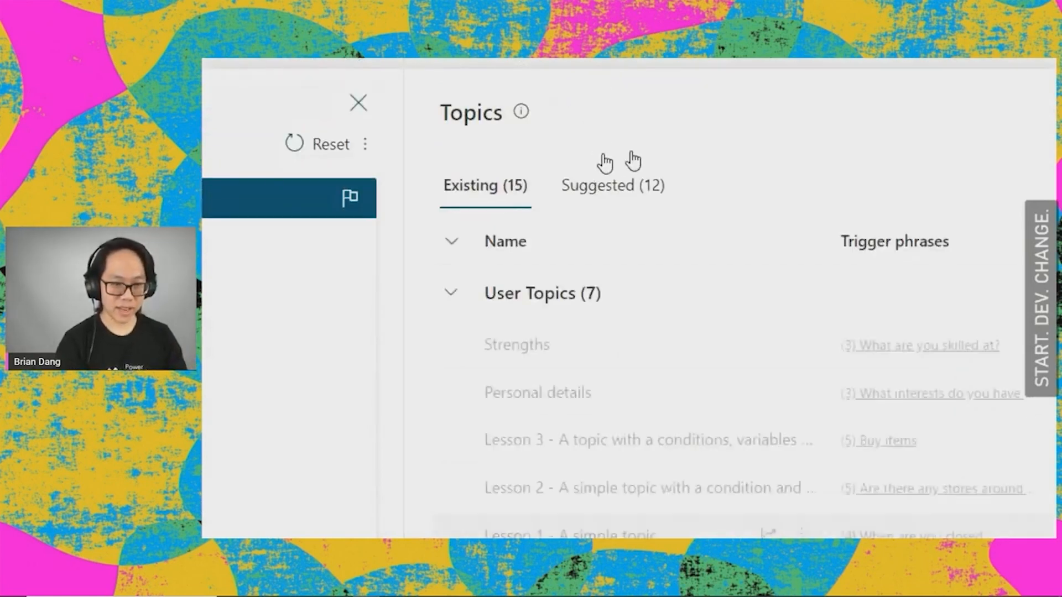
pyautogui.click(410, 106)
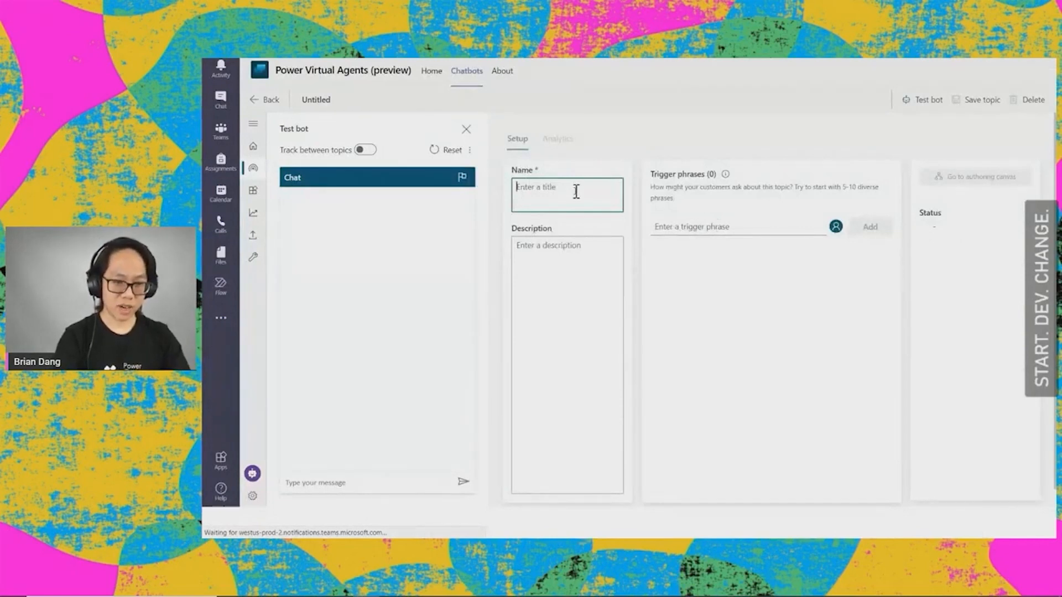
pyautogui.write('Str')
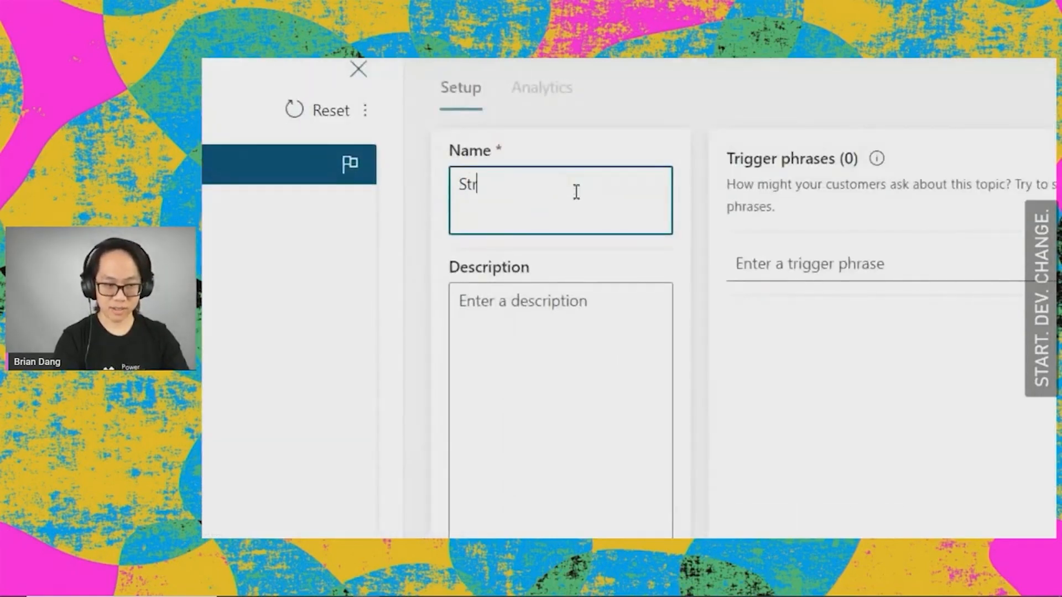
pyautogui.write('enthg')
pyautogui.press('BackSpace')
pyautogui.press('BackSpace')
pyautogui.press('BackSpace')
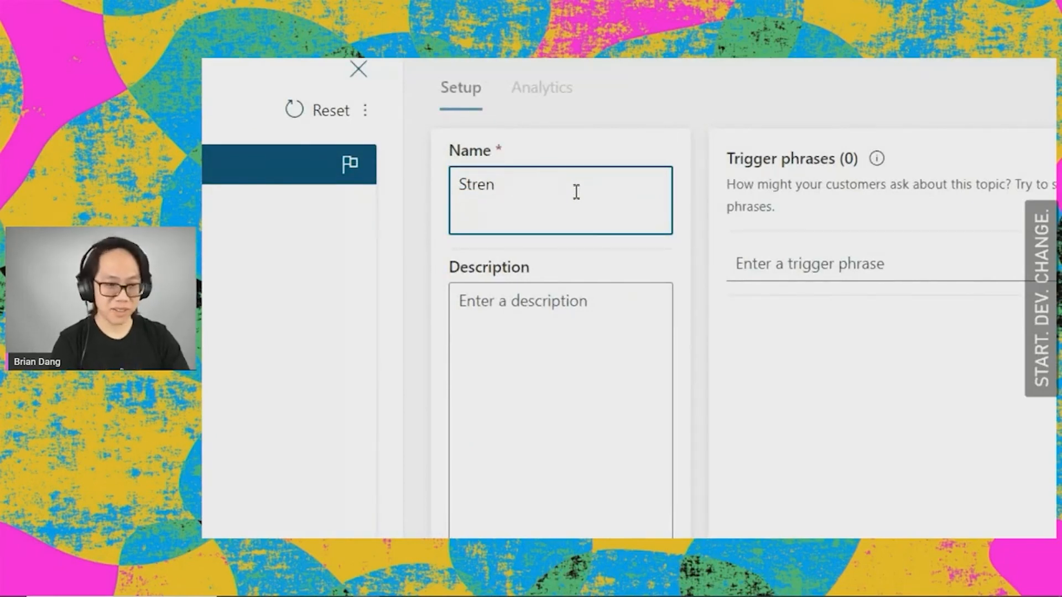
pyautogui.write('gths')
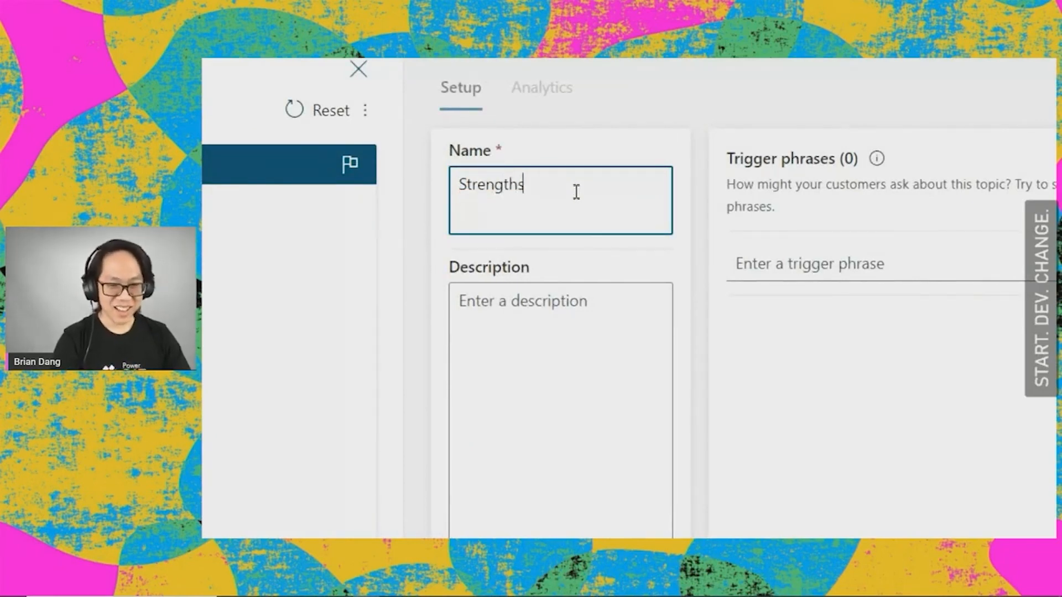
# Step: Add the trigger phrases "What are your strengths?" and "What are you good at?" to the Strengths topic
pyautogui.click(774, 269)
pyautogui.write('What are your strengths?')
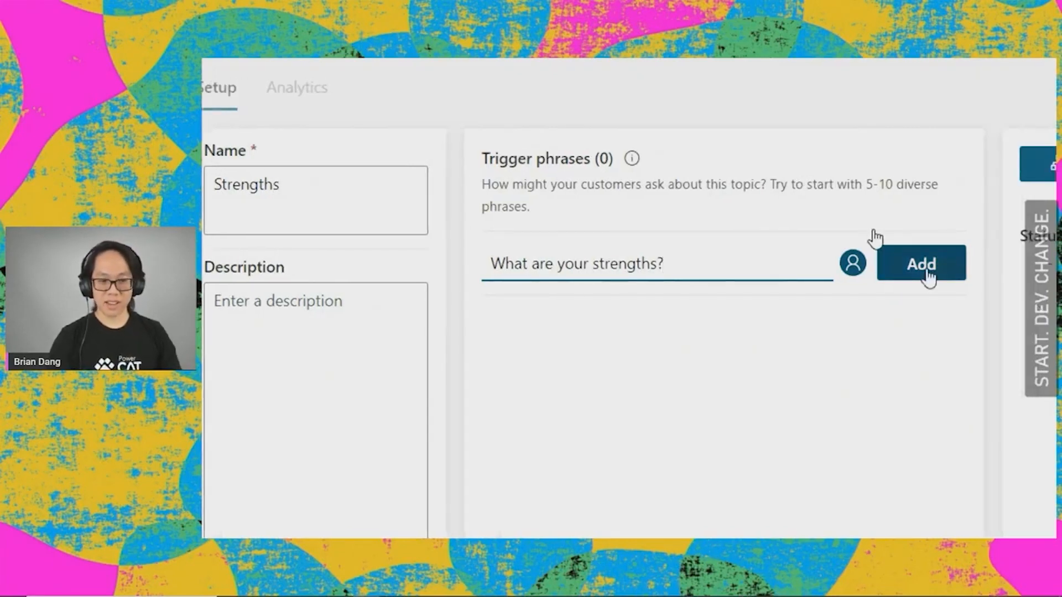
pyautogui.click(927, 270)
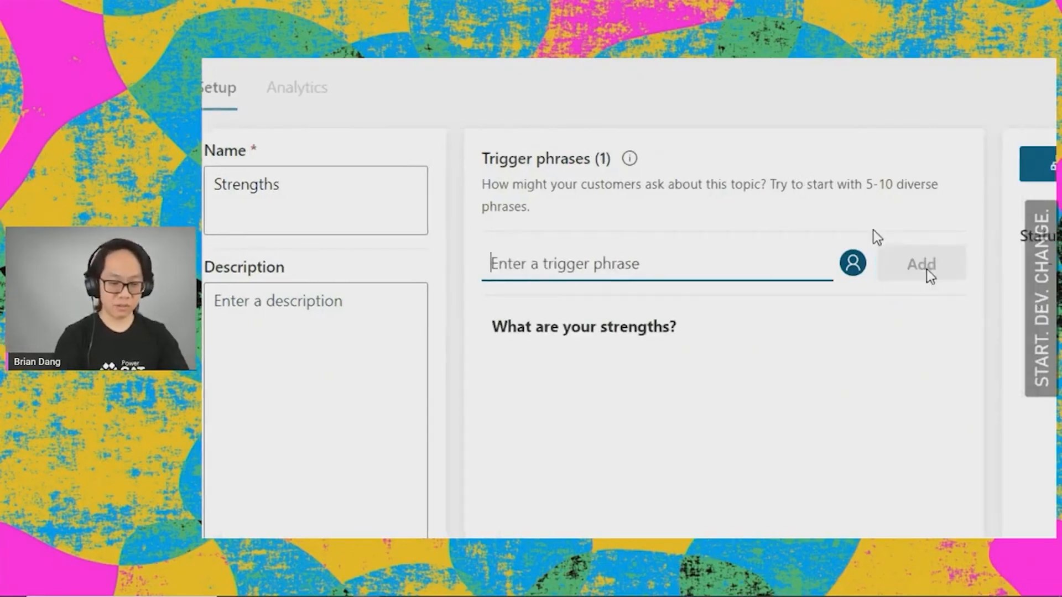
pyautogui.write('What')
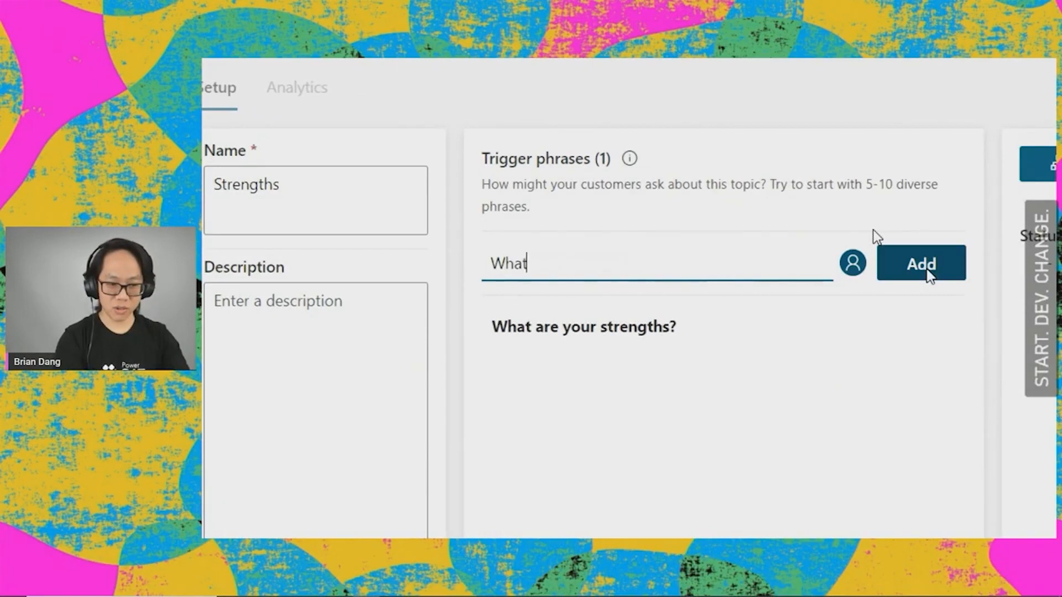
pyautogui.write(' are you good at?')
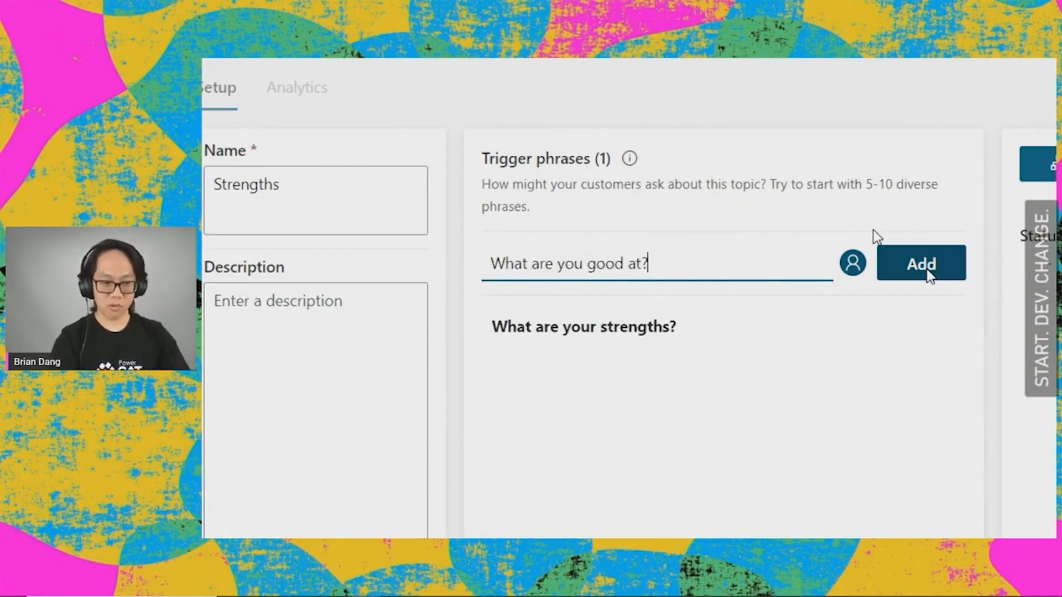
pyautogui.click(927, 271)
# Step: Add the trigger phrase "What are you skilled at?" and save the topic
pyautogui.write('What are you skille')
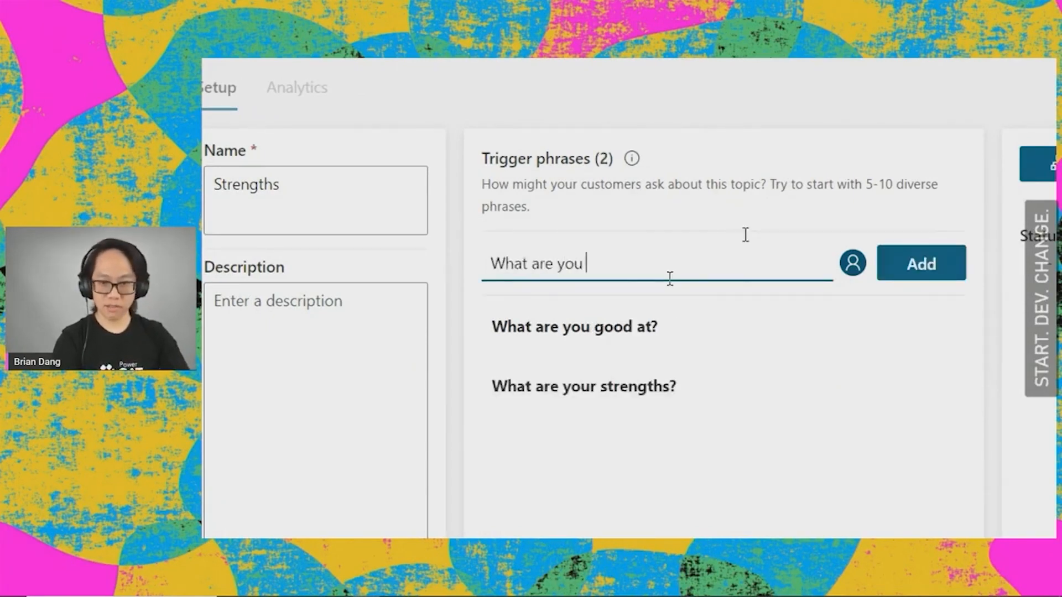
pyautogui.press('BackSpace')
pyautogui.press('BackSpace')
pyautogui.write('led at?')
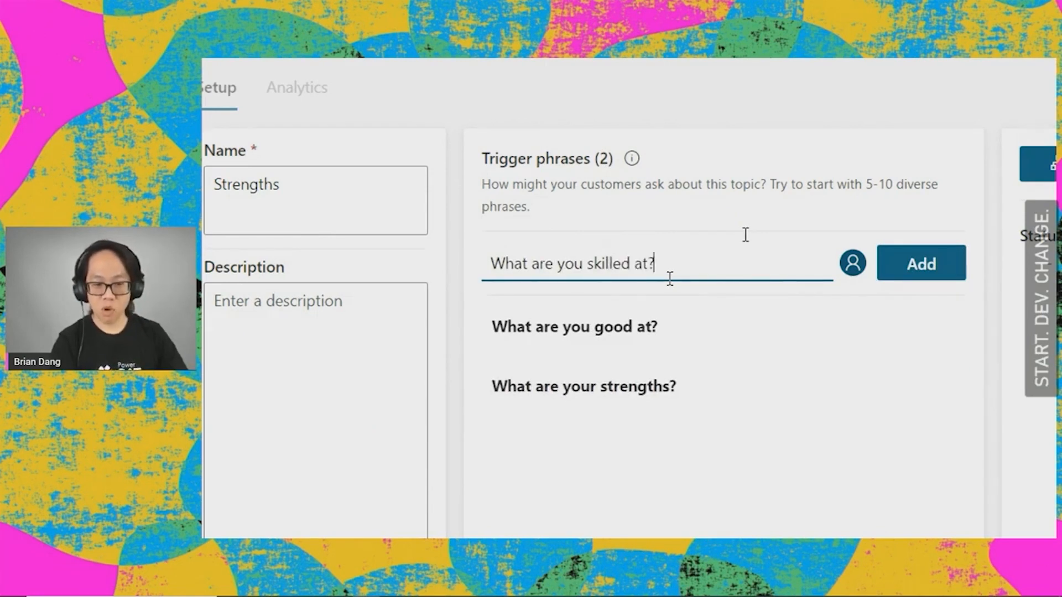
pyautogui.click(921, 264)
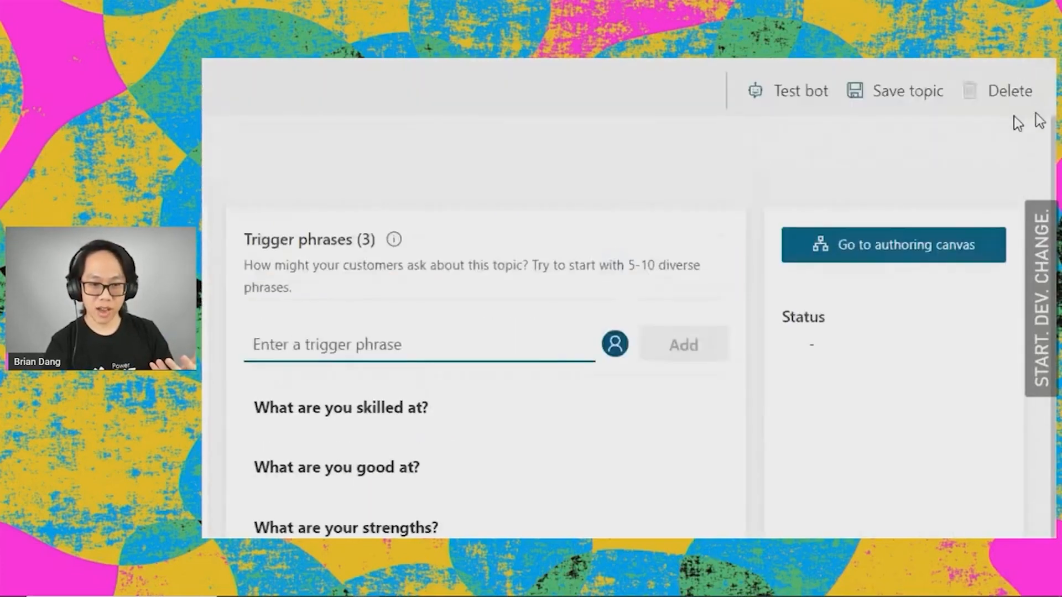
pyautogui.click(885, 99)
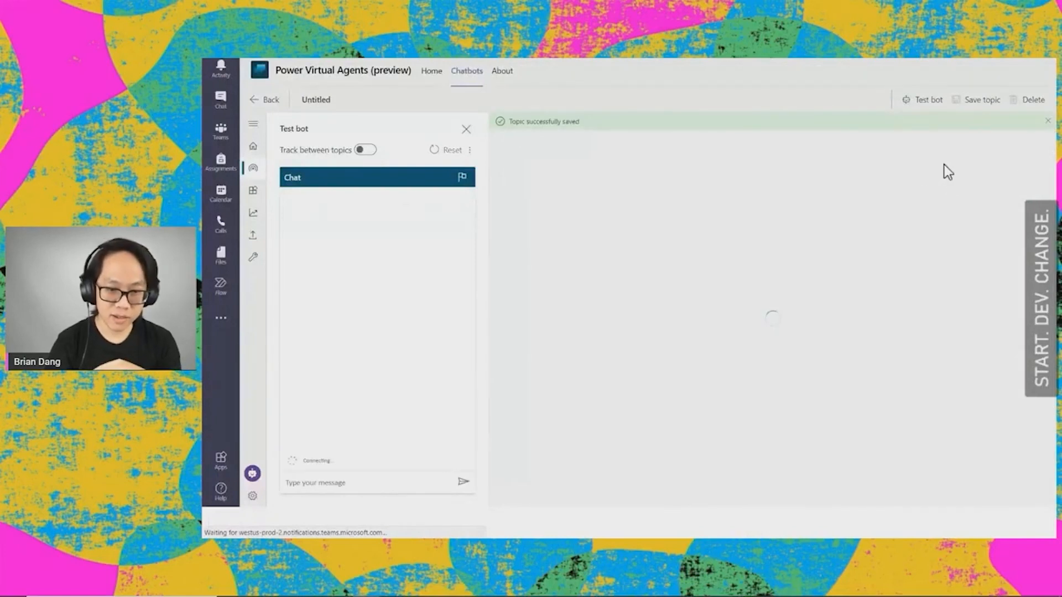
# Step: In the authoring canvas, set the topic's message to "I am good at photography, making apps, and whistling." and save it
pyautogui.click(943, 194)
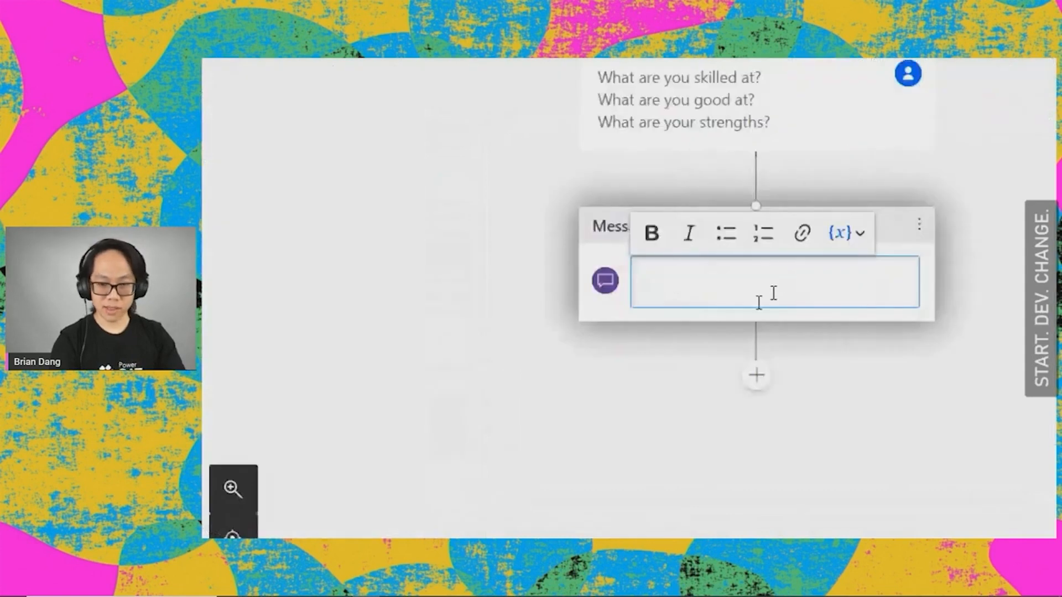
pyautogui.write('I a')
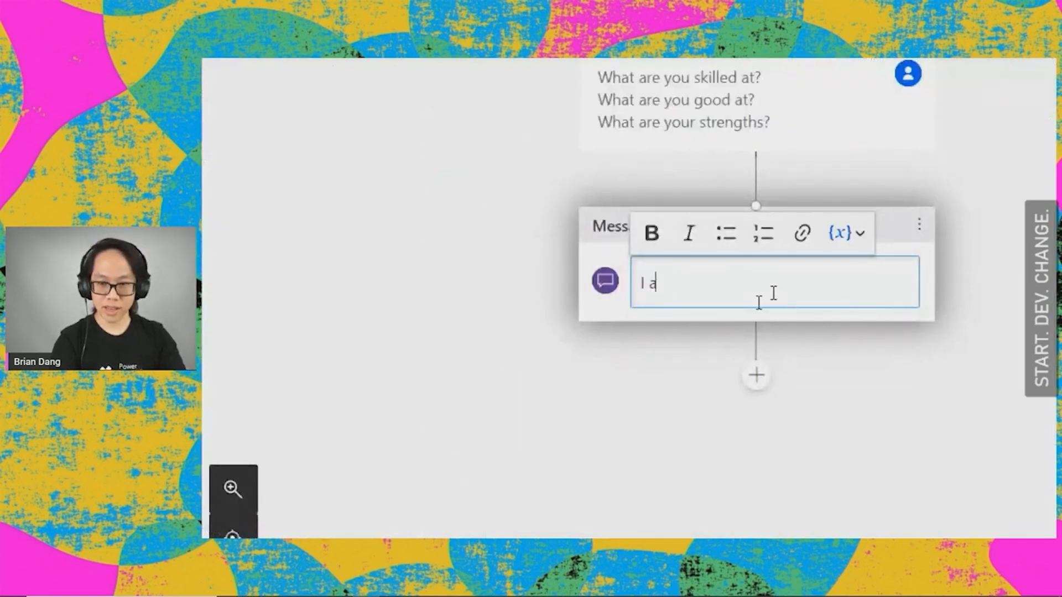
pyautogui.write('m good at photog')
pyautogui.press('BackSpace')
pyautogui.press('BackSpace')
pyautogui.write('tography, makin')
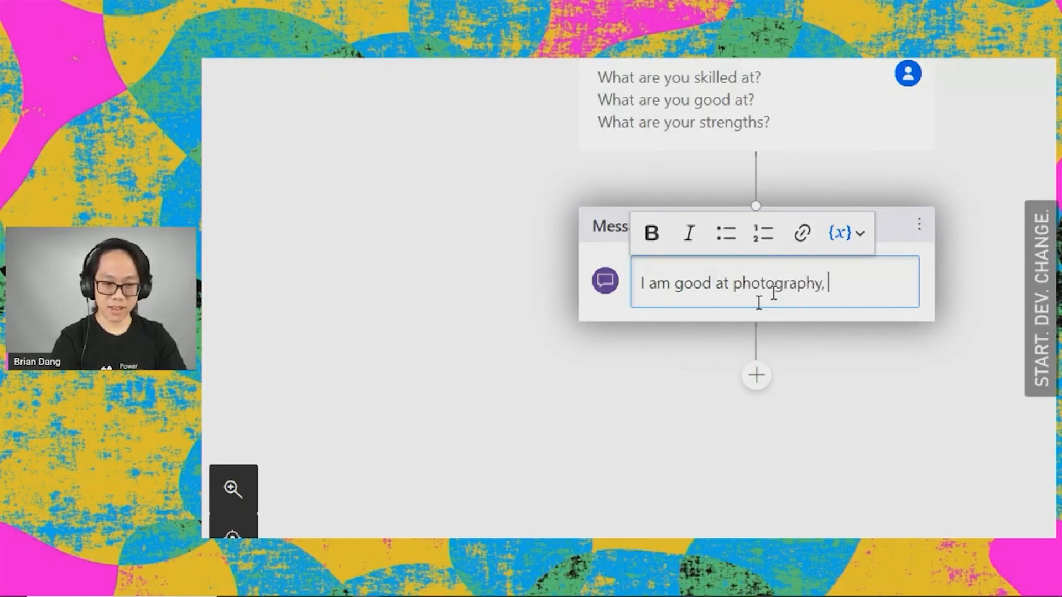
pyautogui.press('BackSpace')
pyautogui.press('BackSpace')
pyautogui.write('making ap')
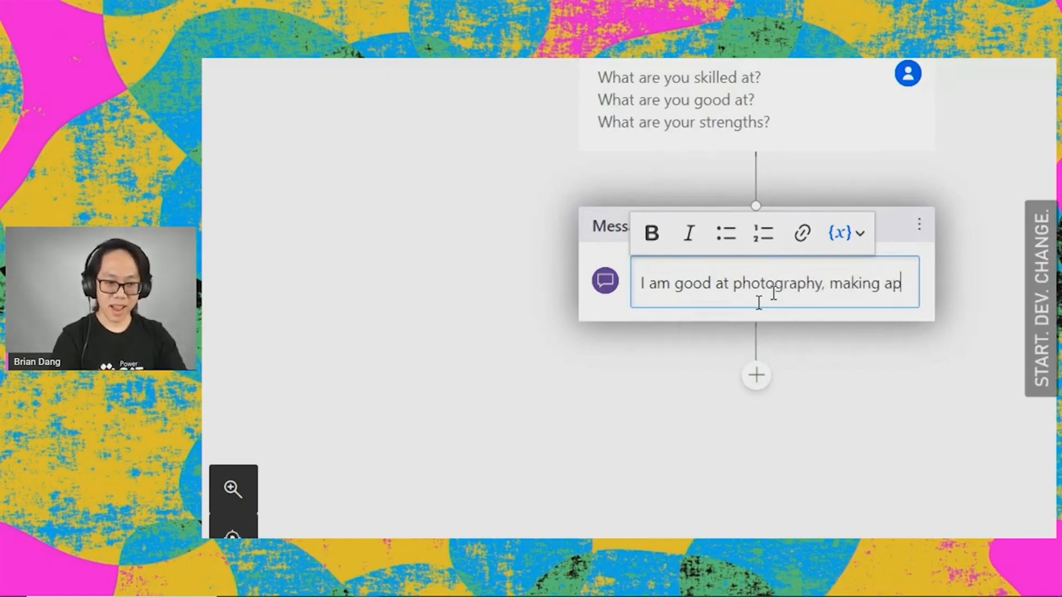
pyautogui.write('ps, and whistling.')
pyautogui.press('Return')
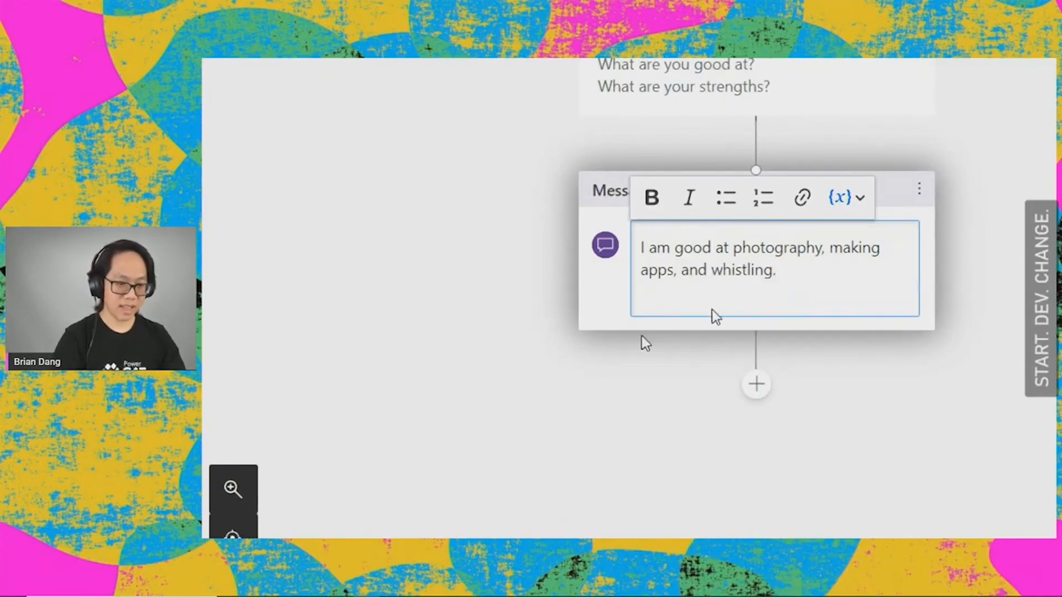
pyautogui.click(623, 386)
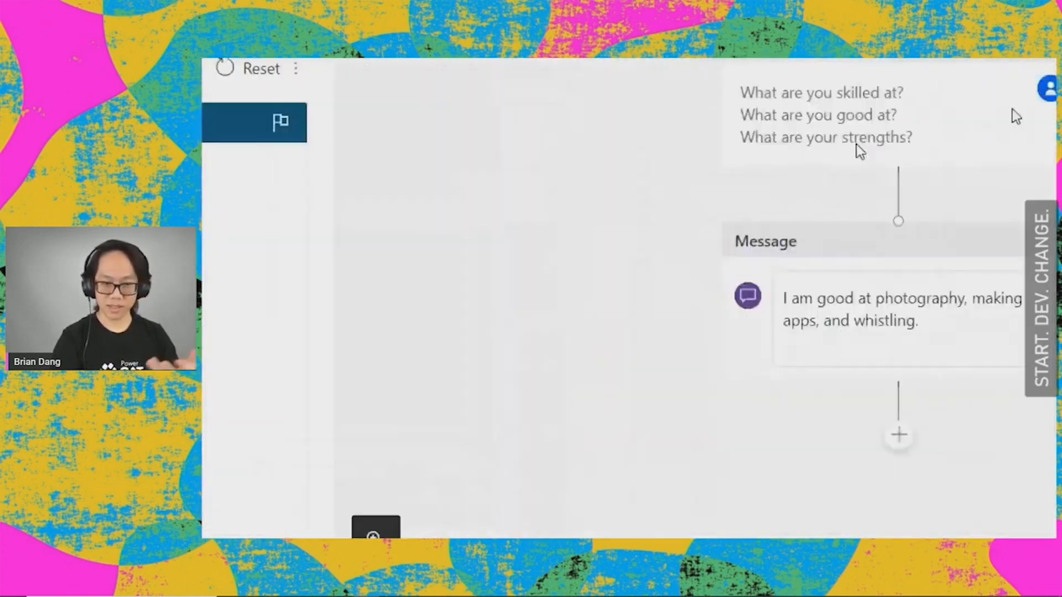
pyautogui.click(1002, 155)
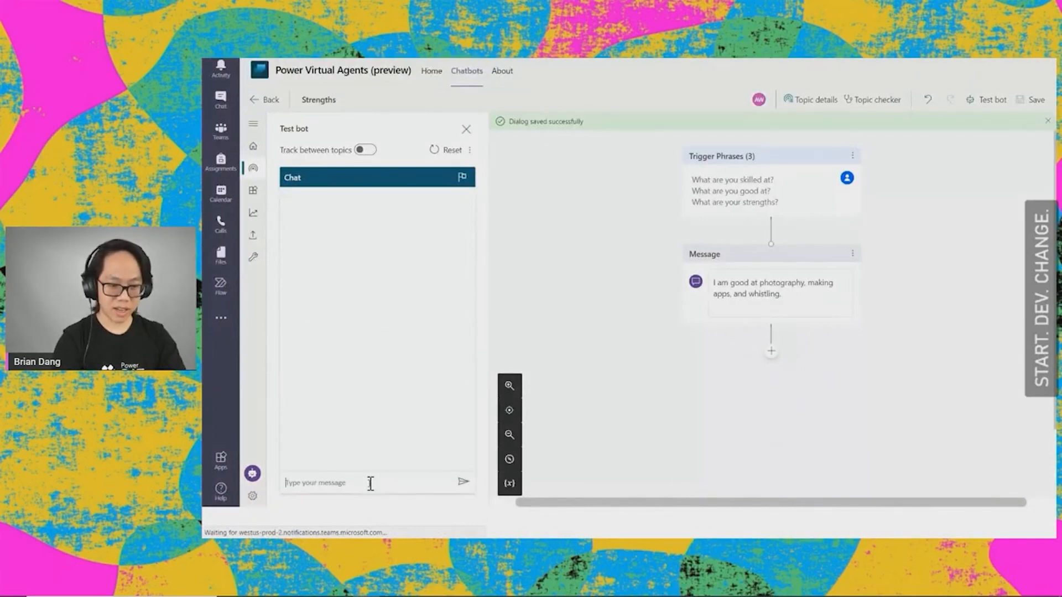
# Step: Test the bot by sending it the message "strengths"
pyautogui.write('st')
pyautogui.write('re')
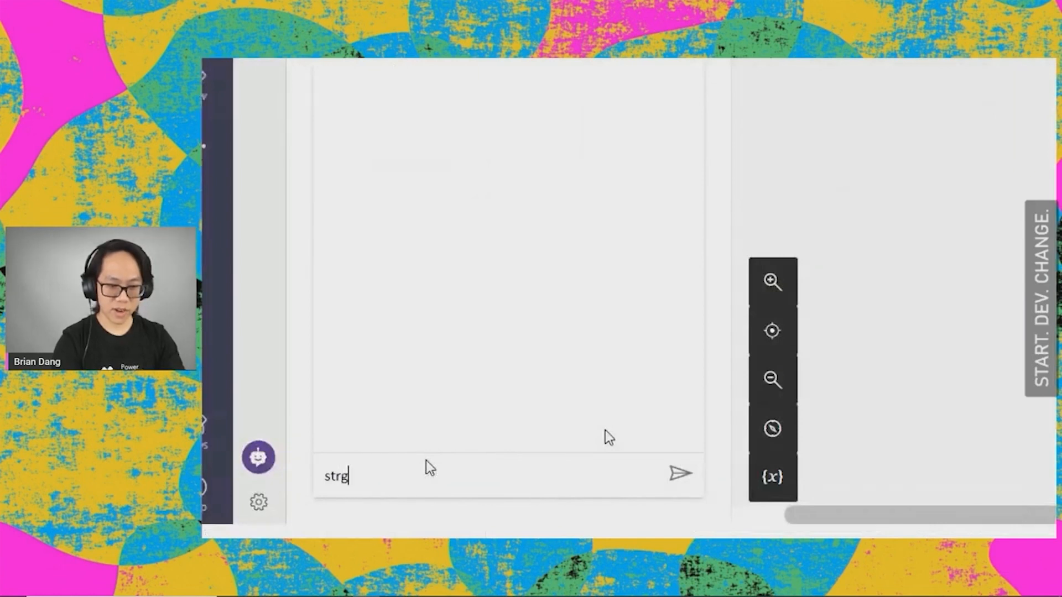
pyautogui.write('ngths')
pyautogui.press('Return')
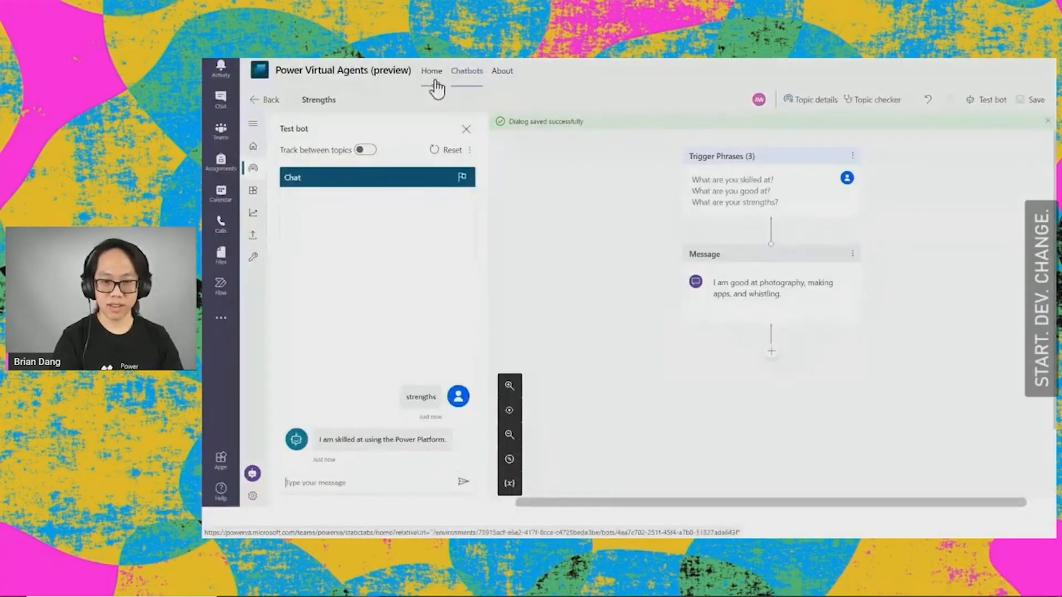
# Step: Fetch the startdevchange_pva_ama.docx link from the sticky note, and reopen the AMA Bot's topics list
pyautogui.click(470, 84)
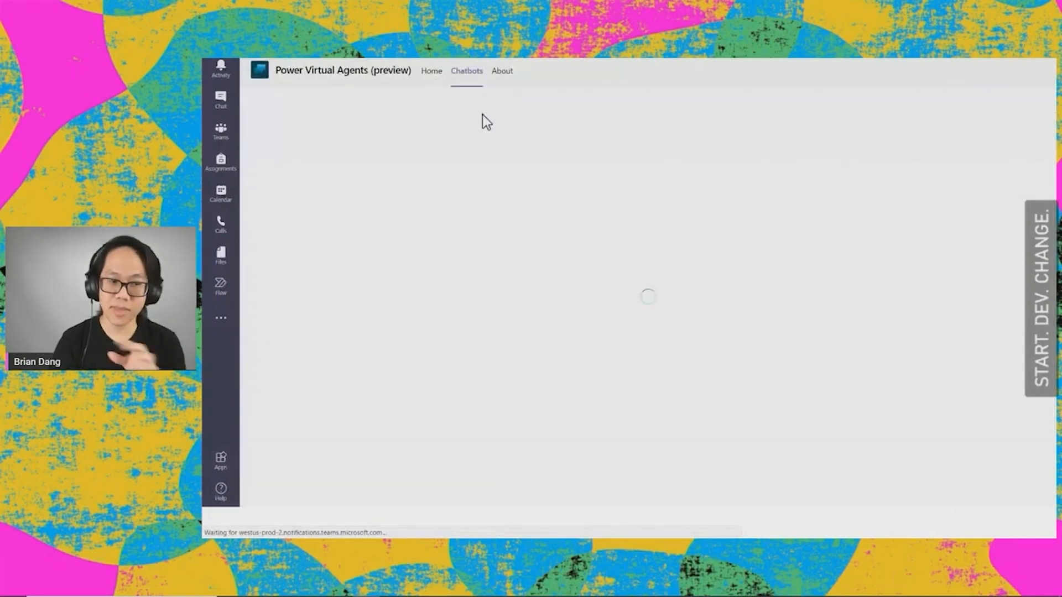
pyautogui.click(504, 223)
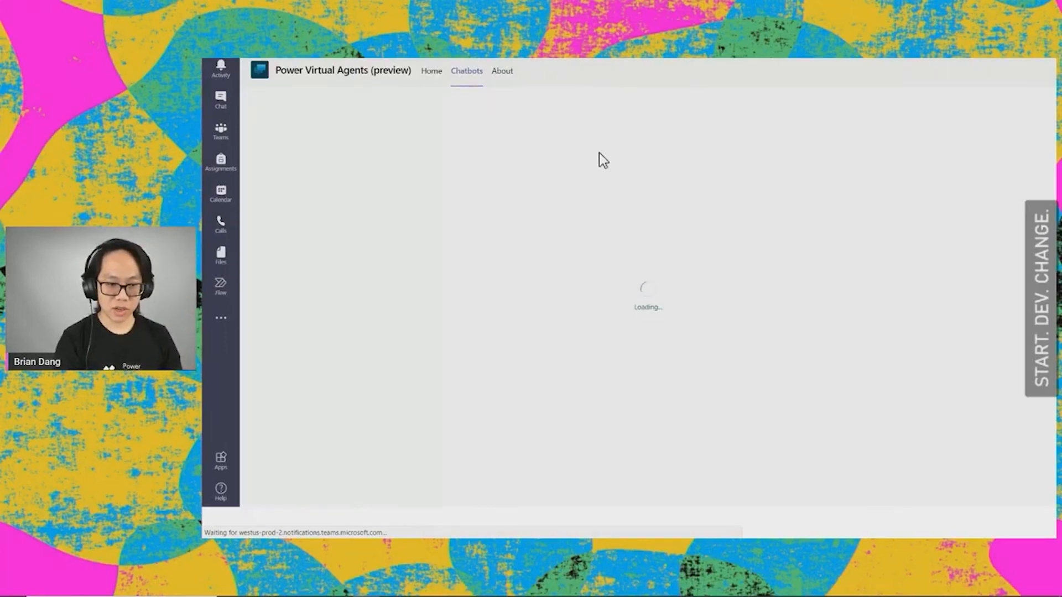
pyautogui.hotkey('alt', 'Tab')
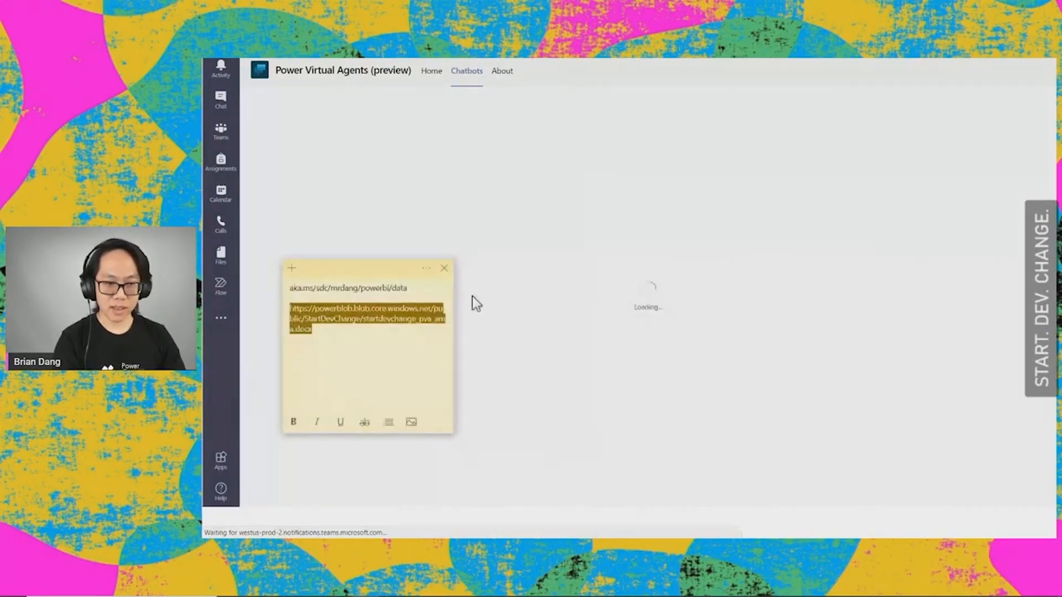
pyautogui.click(576, 217)
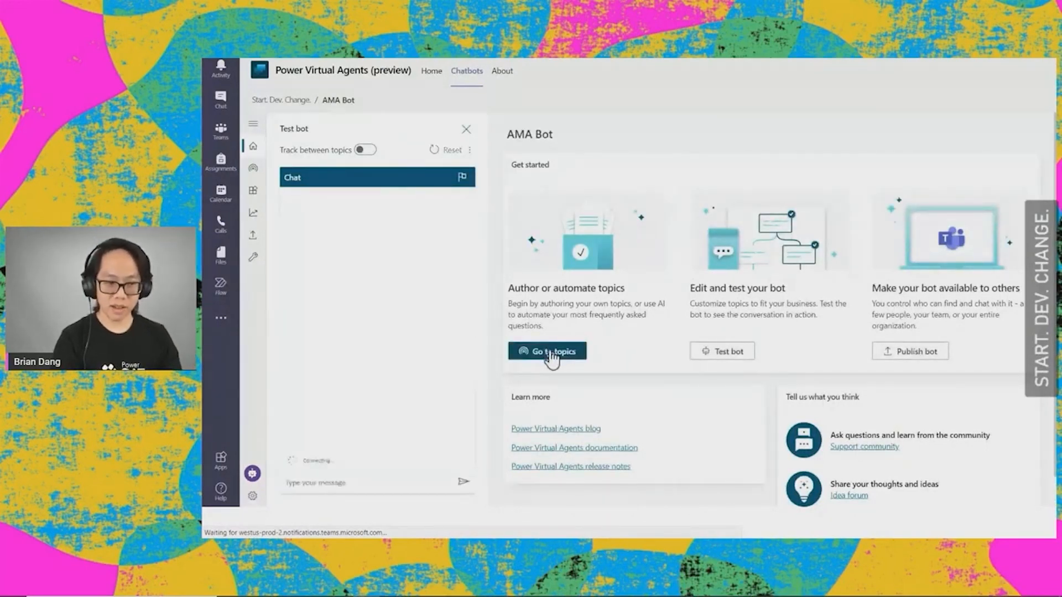
pyautogui.click(546, 354)
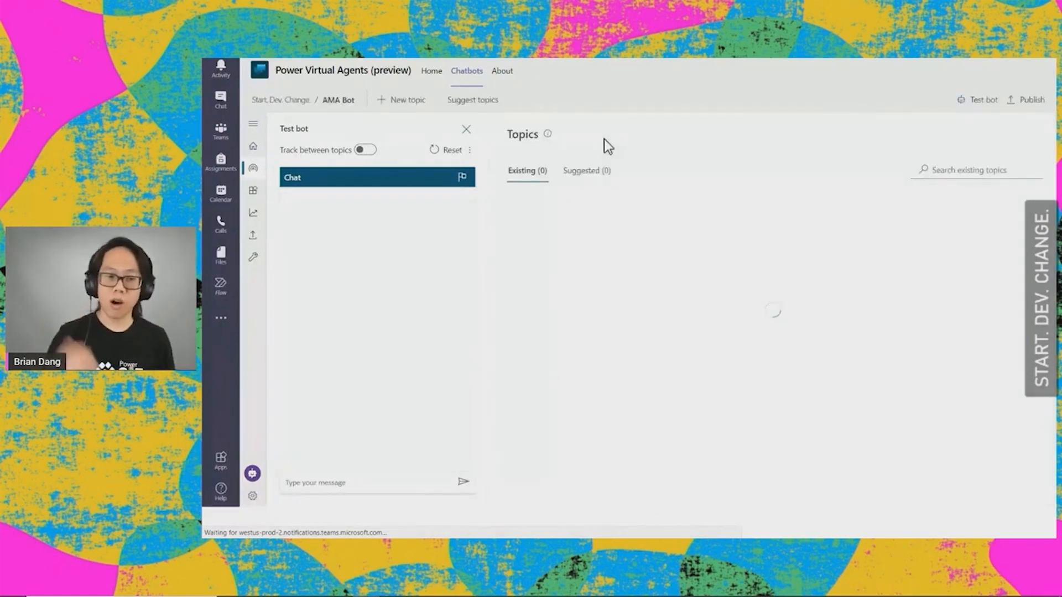
pyautogui.click(473, 102)
pyautogui.click(683, 203)
pyautogui.hotkey('ctrl', 'v')
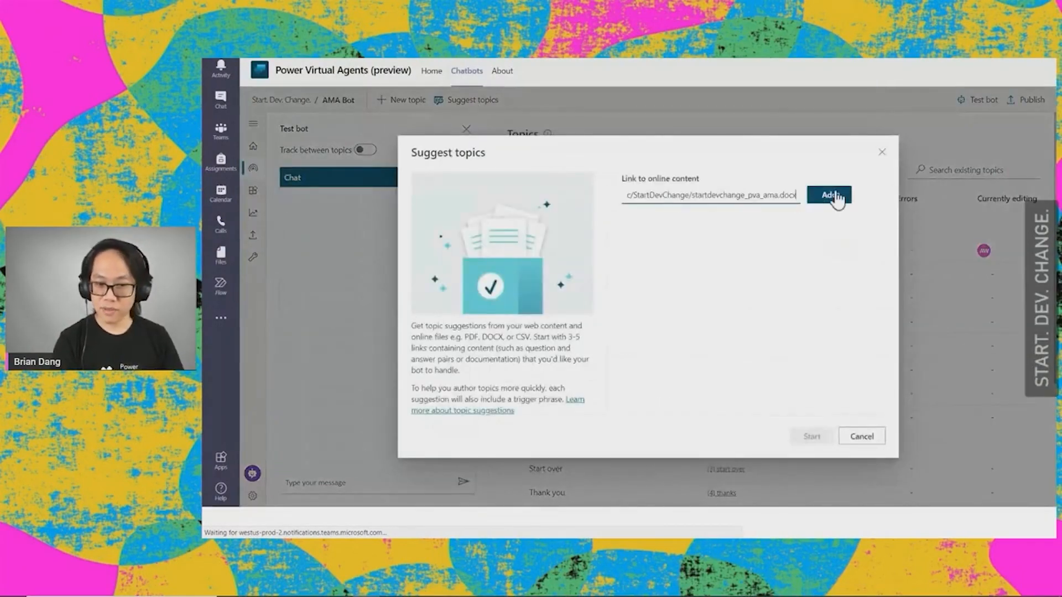
pyautogui.click(882, 154)
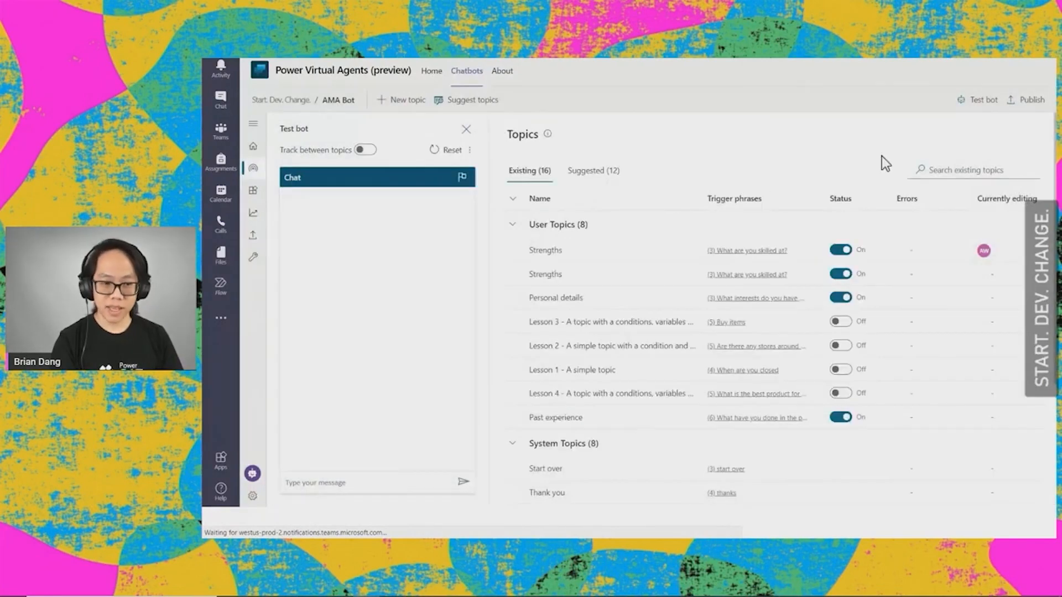